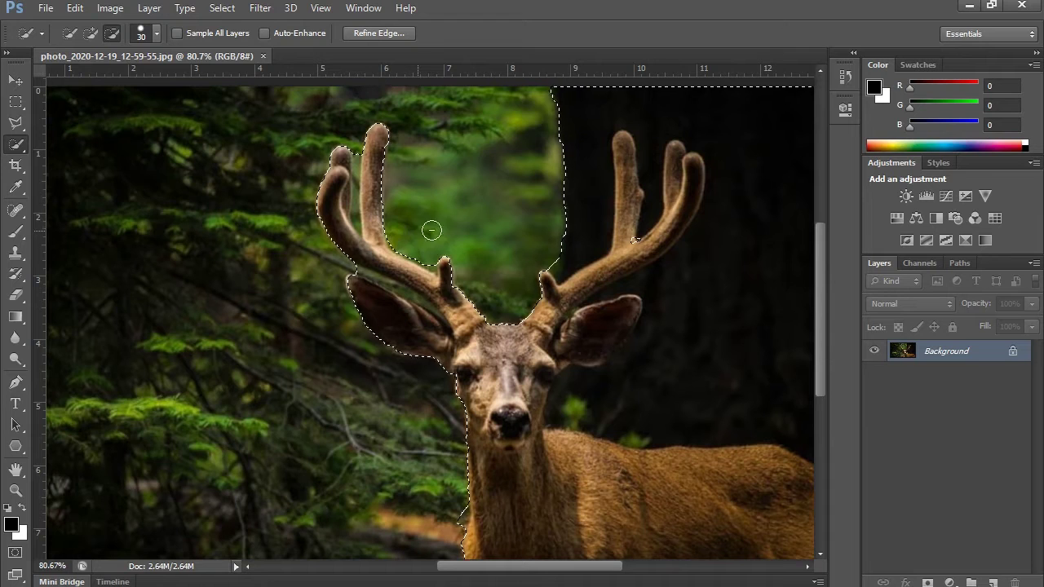
# - Start subtracting the green gap between the left antler's tines from the selection with a 1 px brush
pyautogui.scroll(5, 356, 155)
pyautogui.click(157, 33)
pyautogui.moveTo(88, 81); pyautogui.dragTo(72, 81)
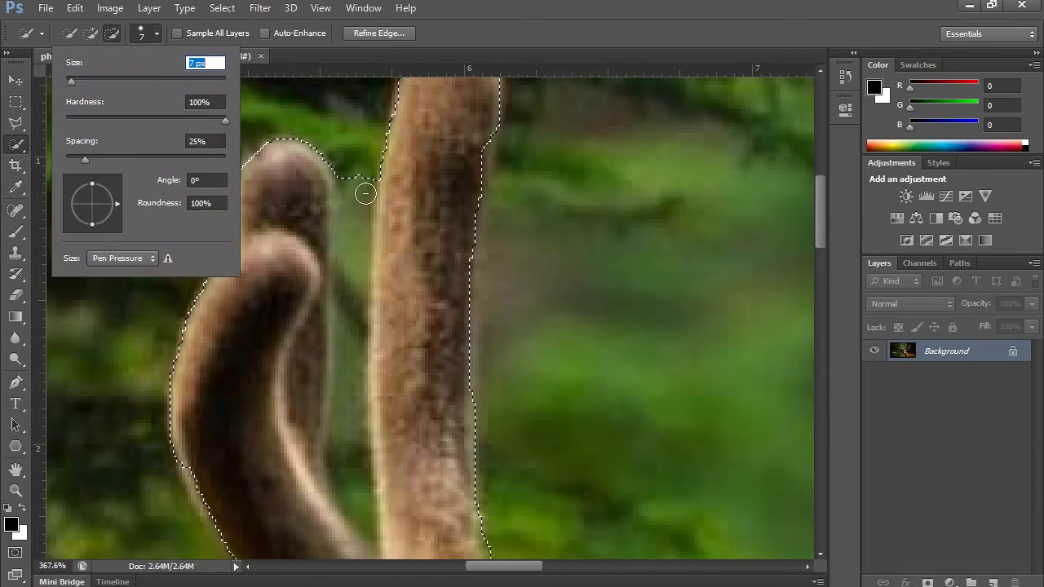
pyautogui.press('Return')
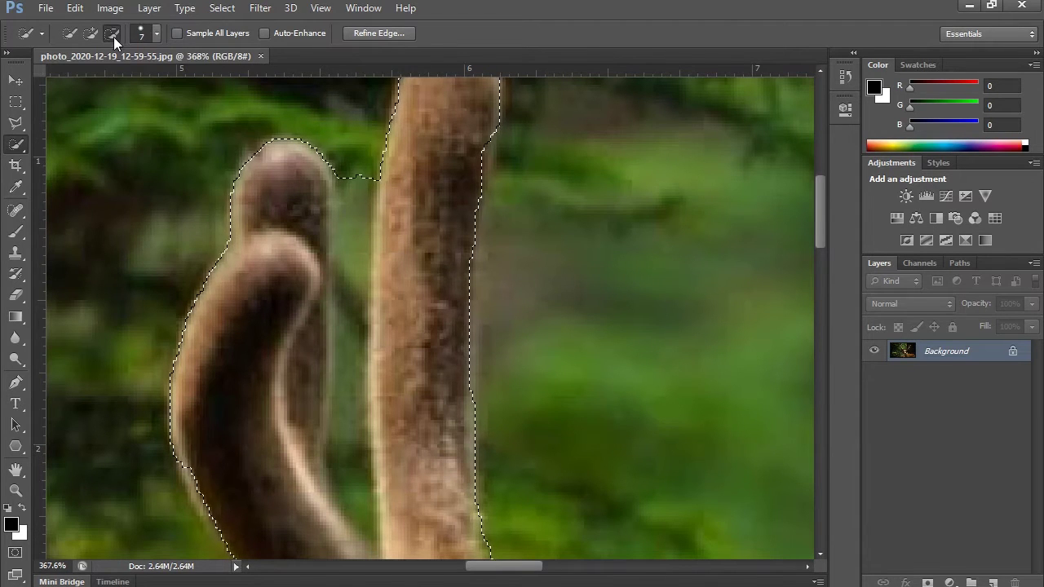
pyautogui.click(113, 36)
pyautogui.click(156, 33)
pyautogui.moveTo(100, 80); pyautogui.dragTo(65, 80)
pyautogui.press('Return')
pyautogui.moveTo(349, 178); pyautogui.dragTo(360, 472)
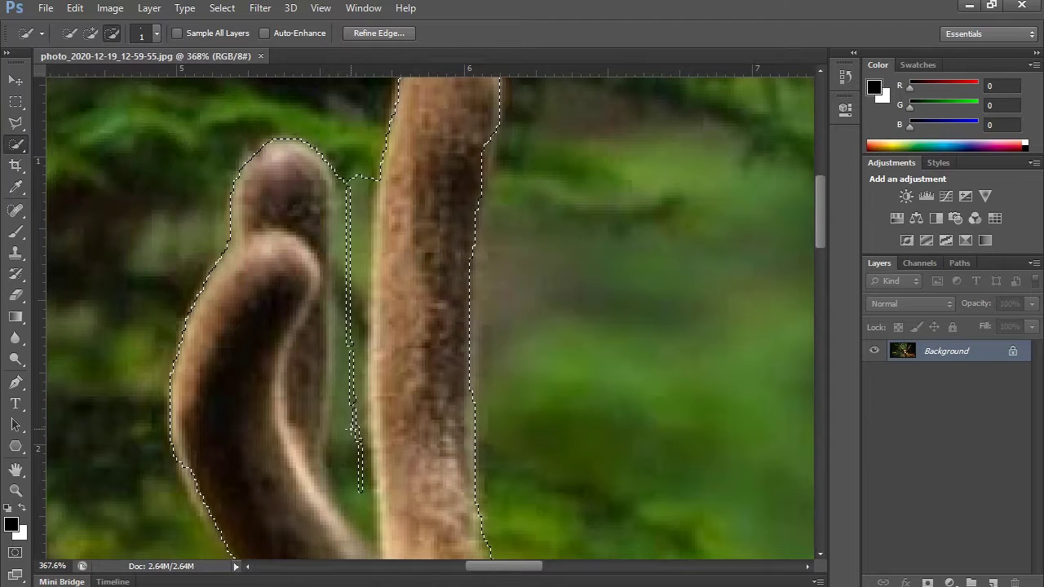
pyautogui.moveTo(355, 420); pyautogui.dragTo(339, 382)
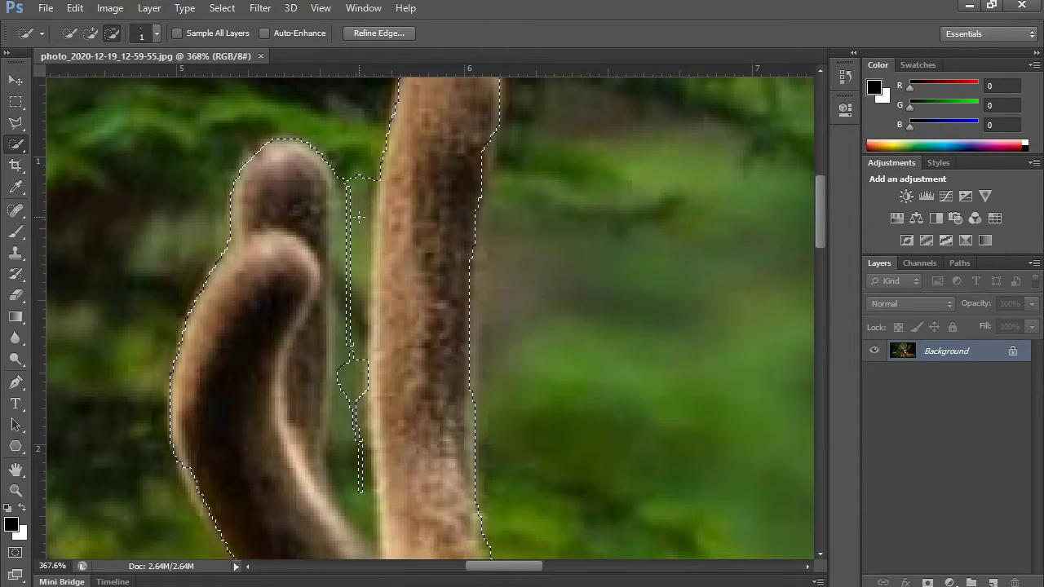
# - Subtract the background strip between the left antler and the ear from the selection with a 4 px brush
pyautogui.click(156, 33)
pyautogui.click(68, 79)
pyautogui.press('Return')
pyautogui.scroll(-5, 489, 225)
pyautogui.scroll(3, 337, 269)
pyautogui.moveTo(338, 268); pyautogui.dragTo(486, 357)
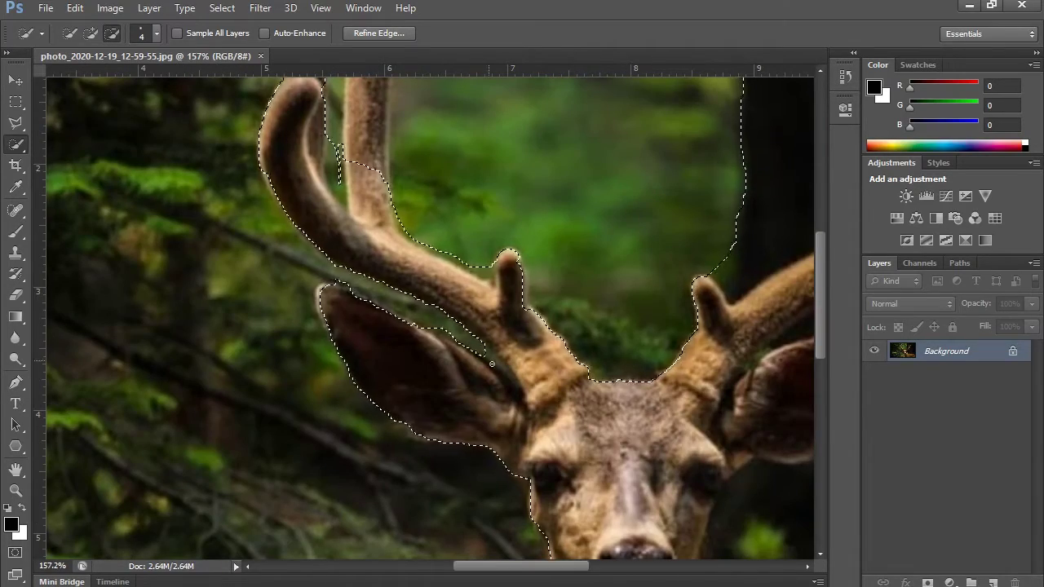
# - Set the selection brush to 14 px and subtract the dark background beside the inner side of the right antler
pyautogui.scroll(-3, 548, 241)
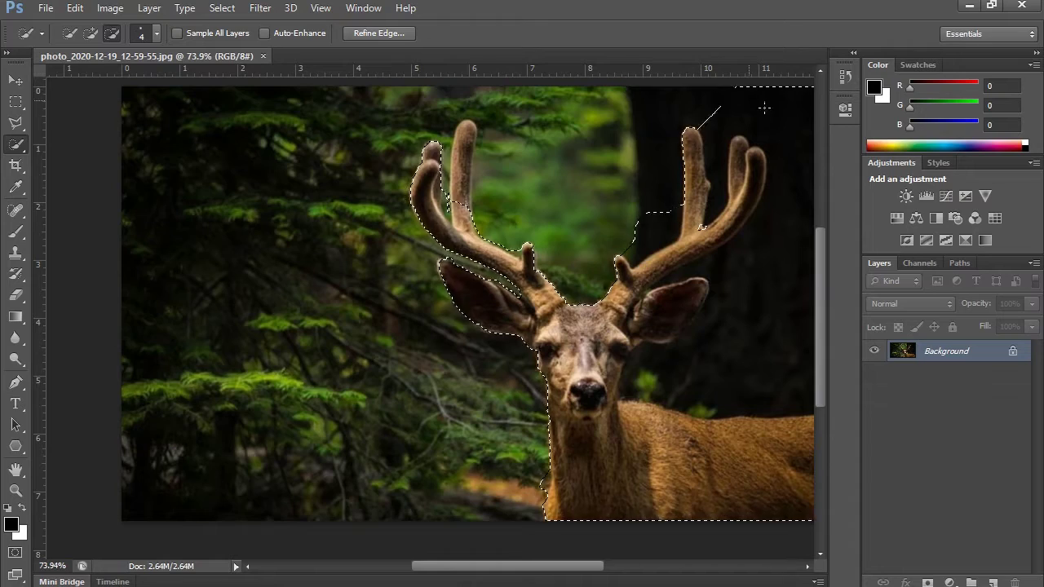
pyautogui.hscroll(5, 763, 107)
pyautogui.click(156, 33)
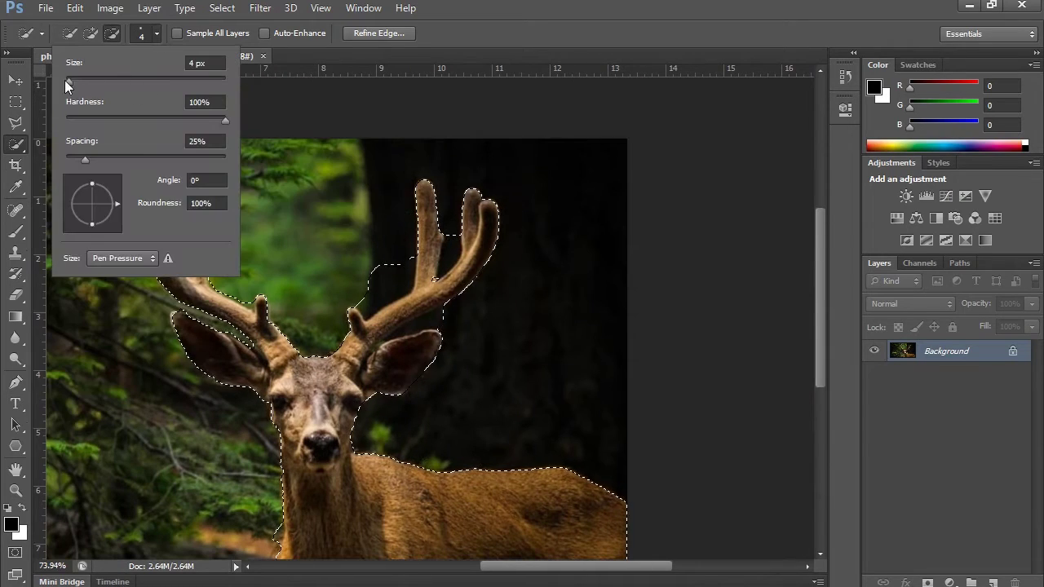
pyautogui.moveTo(64, 80); pyautogui.dragTo(96, 79)
pyautogui.moveTo(457, 319)
pyautogui.mouseDown()
pyautogui.moveTo(226, 185)
pyautogui.moveTo(163, 204)
pyautogui.mouseUp()
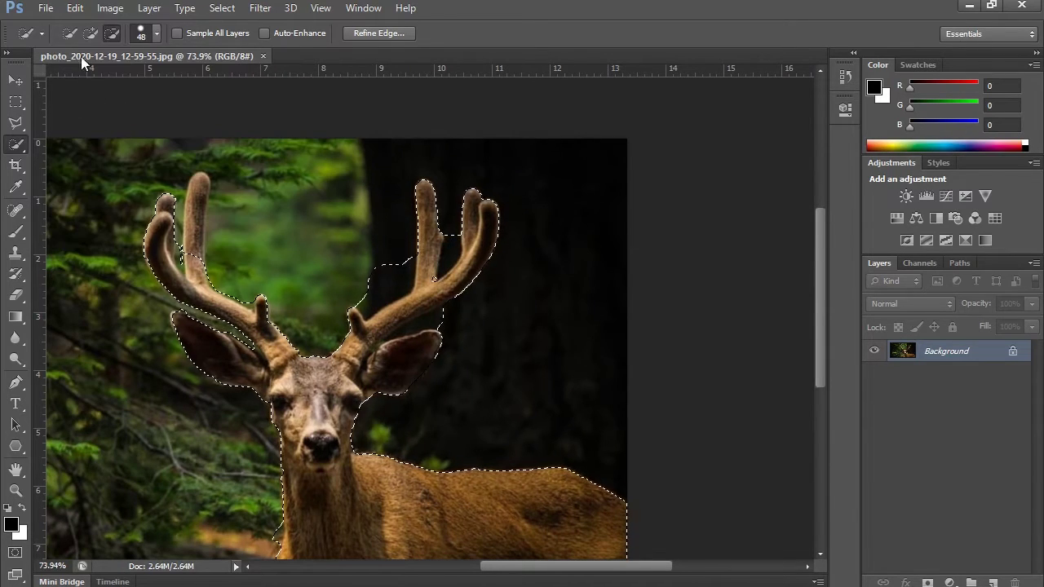
pyautogui.click(155, 33)
pyautogui.moveTo(97, 81); pyautogui.dragTo(72, 80)
pyautogui.moveTo(384, 263); pyautogui.dragTo(412, 282)
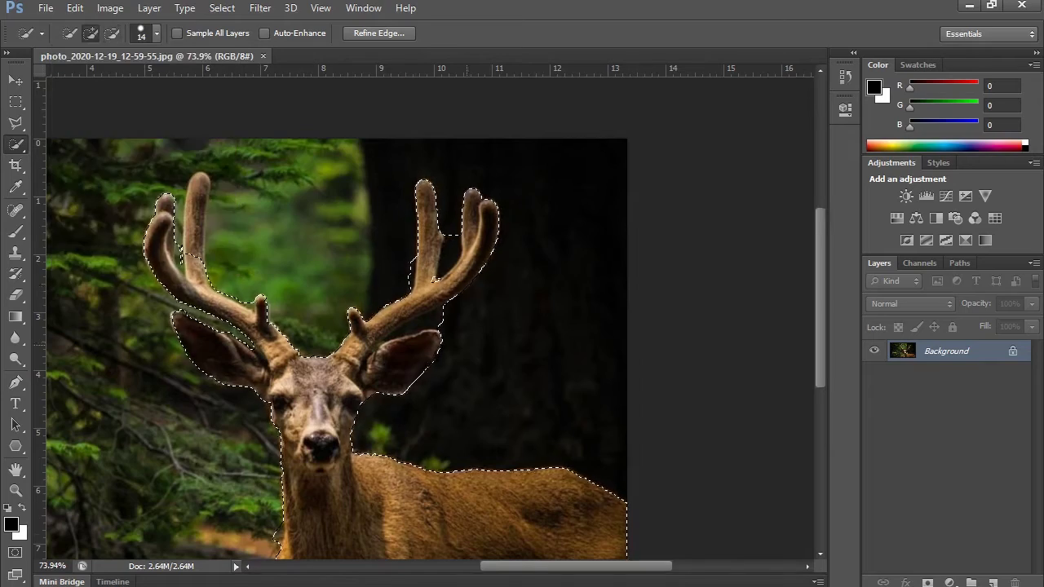
# - Subtract the dark gap between the right antler and the ear from the selection with a 5 px brush
pyautogui.scroll(4, 448, 318)
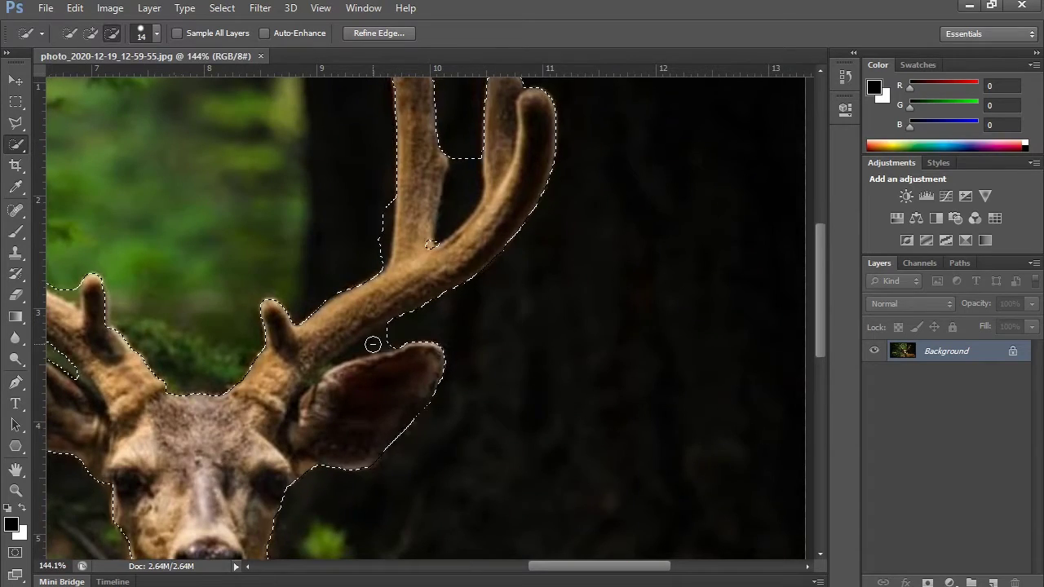
pyautogui.scroll(-2, 425, 319)
pyautogui.click(156, 33)
pyautogui.moveTo(72, 81); pyautogui.dragTo(66, 81)
pyautogui.keyDown('alt'); pyautogui.click(365, 340); pyautogui.keyUp('alt')
pyautogui.scroll(6, 363, 340)
pyautogui.moveTo(424, 338)
pyautogui.mouseDown()
pyautogui.moveTo(351, 358)
pyautogui.moveTo(370, 354)
pyautogui.mouseUp()
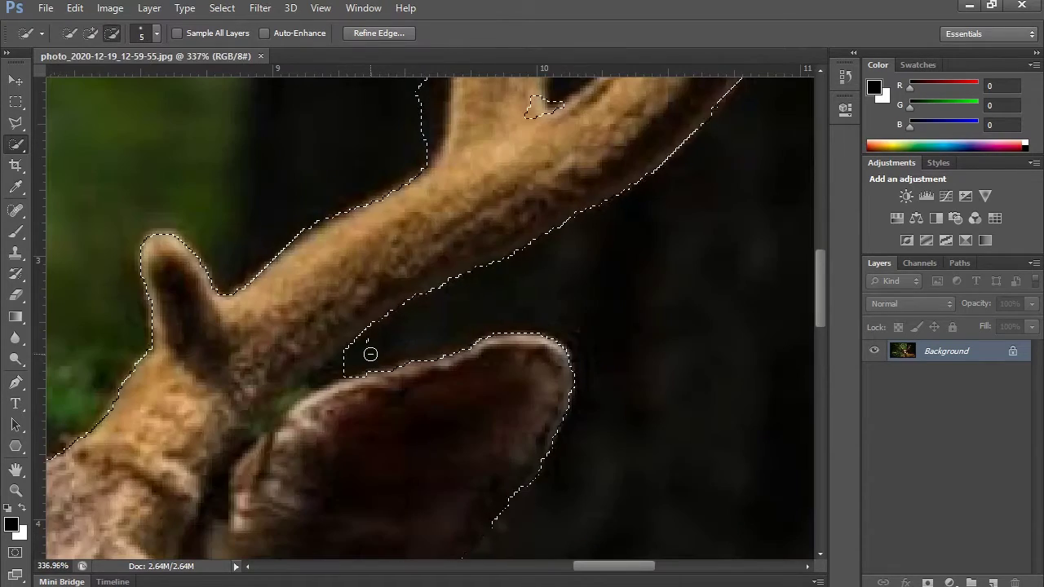
# - Subtract the dark gap between the right antler's tines and the strip along its inner edge from the selection
pyautogui.scroll(-3, 431, 345)
pyautogui.scroll(3, 380, 407)
pyautogui.moveTo(449, 244)
pyautogui.mouseDown()
pyautogui.moveTo(431, 344)
pyautogui.moveTo(401, 401)
pyautogui.moveTo(478, 308)
pyautogui.moveTo(445, 299)
pyautogui.moveTo(482, 268)
pyautogui.moveTo(477, 313)
pyautogui.moveTo(434, 370)
pyautogui.moveTo(277, 310)
pyautogui.moveTo(294, 348)
pyautogui.moveTo(275, 412)
pyautogui.moveTo(287, 404)
pyautogui.moveTo(286, 426)
pyautogui.moveTo(291, 333)
pyautogui.mouseUp()
pyautogui.press('alt')
pyautogui.scroll(-2, 484, 297)
pyautogui.moveTo(312, 245)
pyautogui.mouseDown()
pyautogui.moveTo(300, 306)
pyautogui.moveTo(296, 330)
pyautogui.mouseUp()
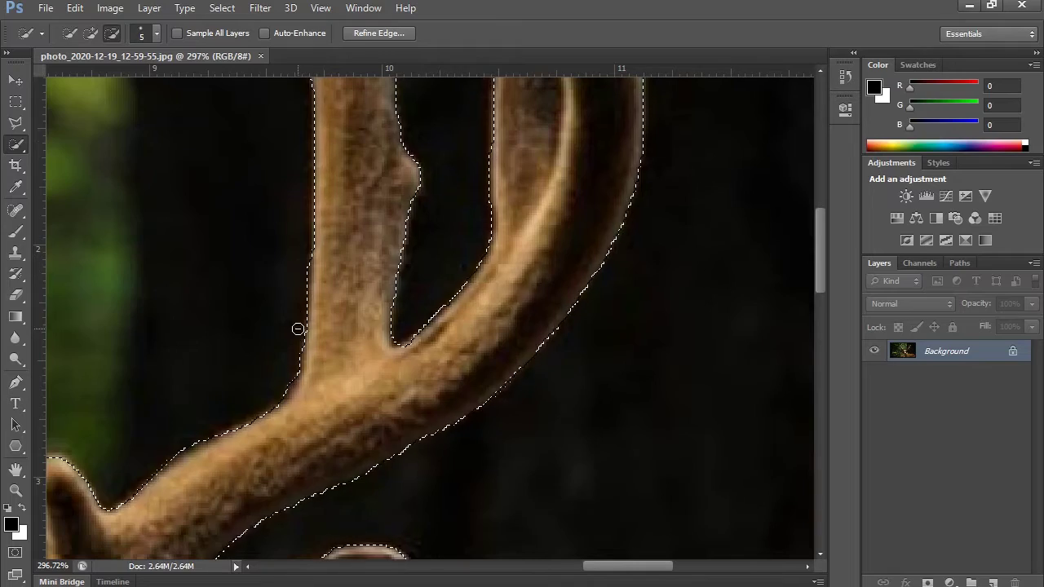
# - Rework the inner end of the gap between the right antler and ear, adding to the selection with a 14 px brush
pyautogui.scroll(-4, 298, 338)
pyautogui.scroll(6, 319, 421)
pyautogui.moveTo(319, 421); pyautogui.dragTo(329, 412)
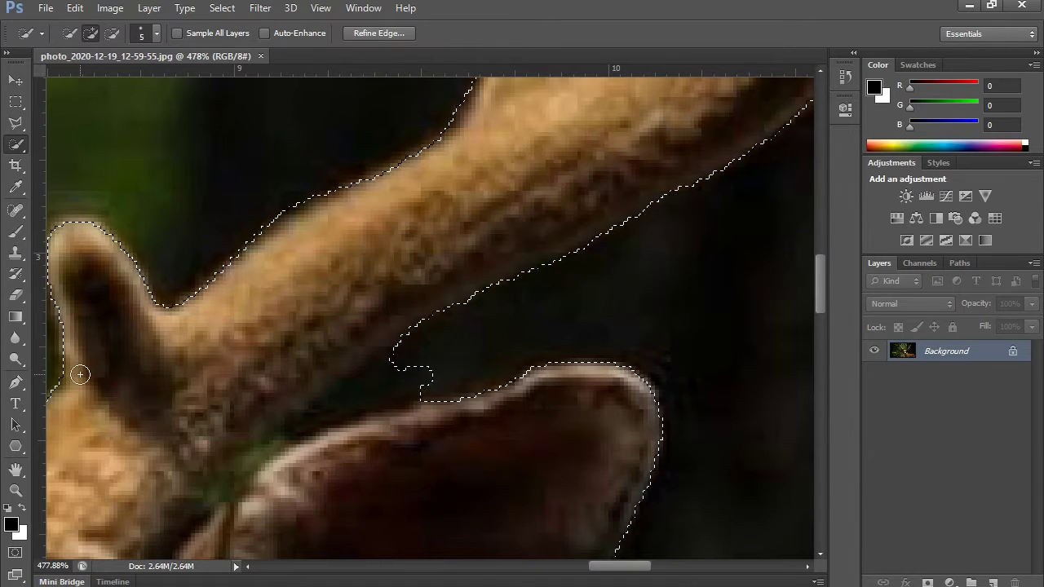
pyautogui.click(389, 370)
pyautogui.click(157, 33)
pyautogui.moveTo(73, 81); pyautogui.dragTo(77, 82)
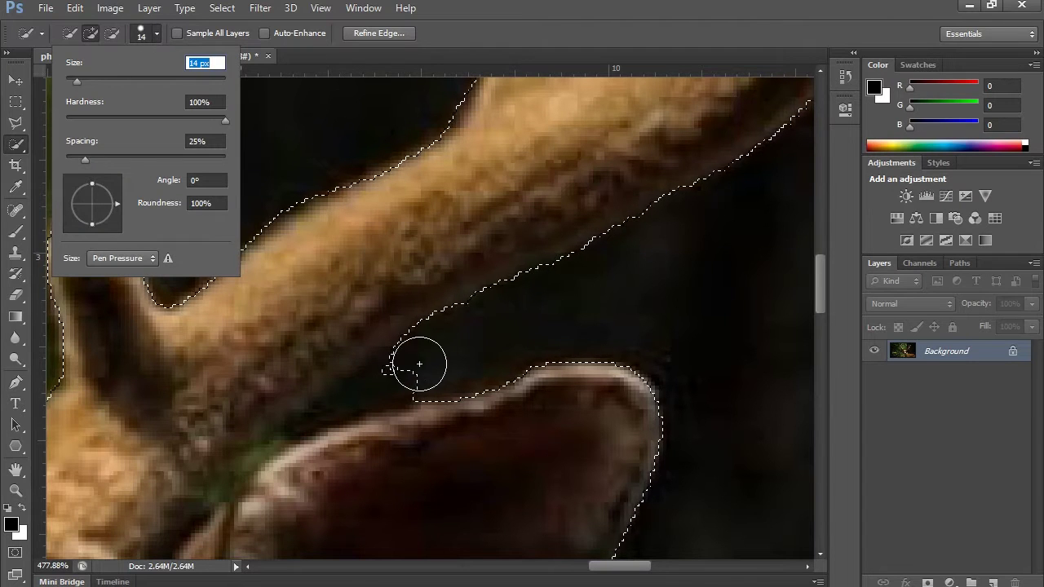
pyautogui.moveTo(419, 363); pyautogui.dragTo(407, 367)
# - Subtract the dark area between the right antler and ear from the selection with a 6 px brush
pyautogui.click(157, 34)
pyautogui.moveTo(66, 78); pyautogui.dragTo(70, 77)
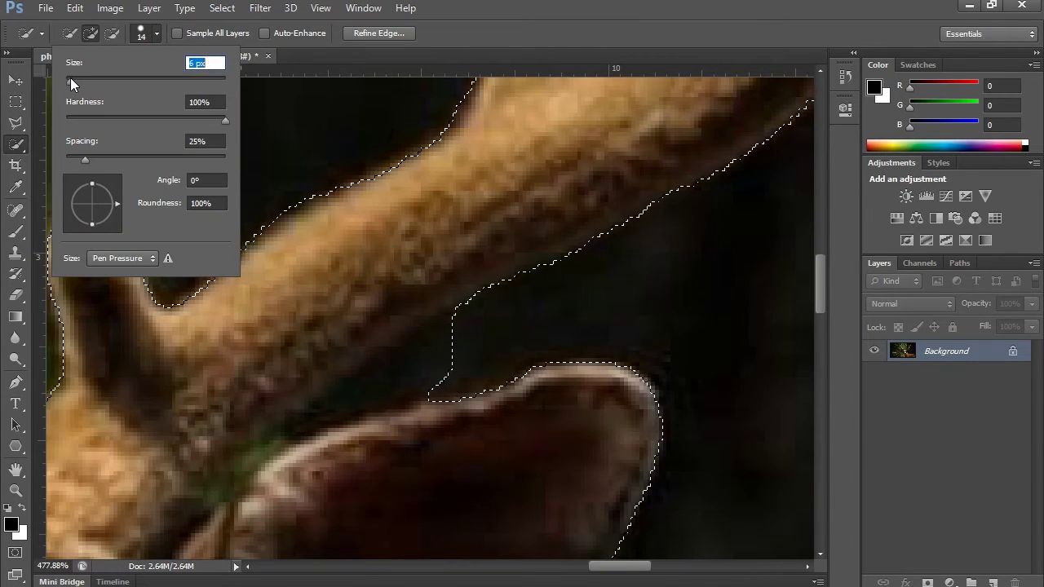
pyautogui.moveTo(441, 327); pyautogui.dragTo(402, 391)
pyautogui.press('alt')
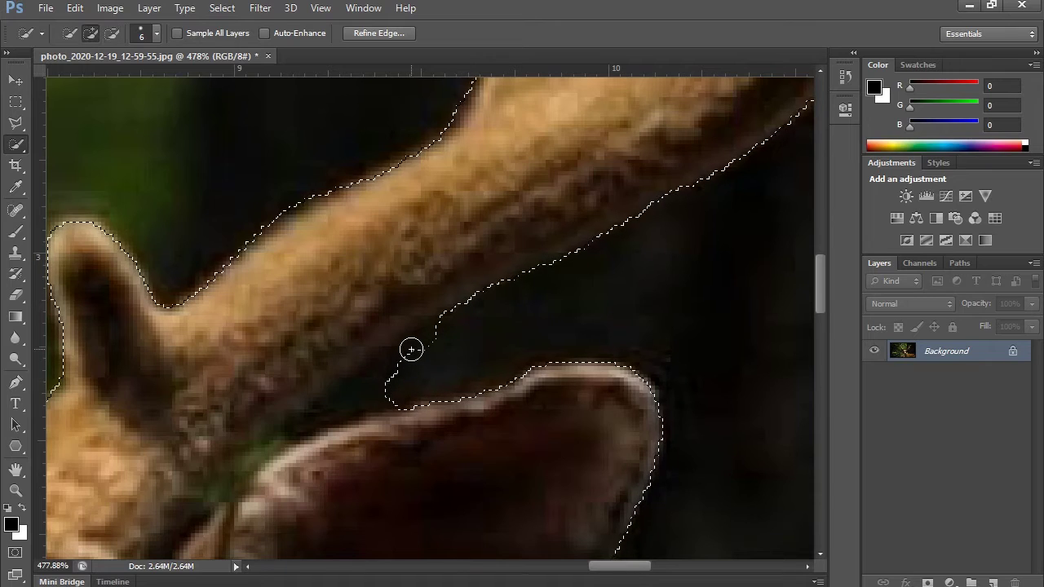
pyautogui.moveTo(438, 343)
pyautogui.mouseDown()
pyautogui.moveTo(360, 400)
pyautogui.moveTo(371, 377)
pyautogui.mouseUp()
pyautogui.press('alt')
# - Clean up the selection edge along the deer's lower chest, excluding the stray background beside it
pyautogui.scroll(-6, 524, 347)
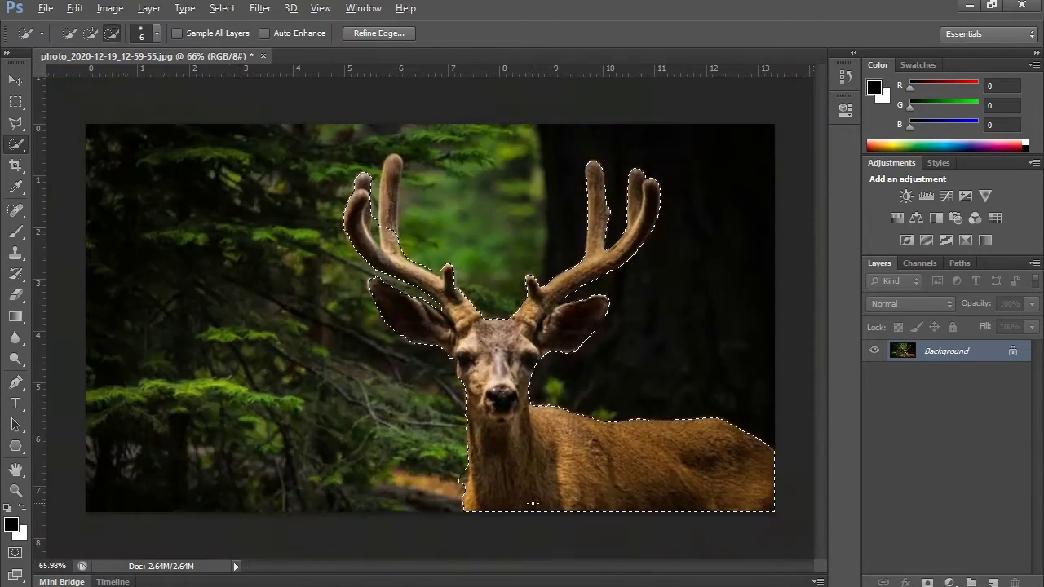
pyautogui.scroll(4, 448, 447)
pyautogui.moveTo(448, 447); pyautogui.dragTo(454, 498)
pyautogui.scroll(-5, 453, 497)
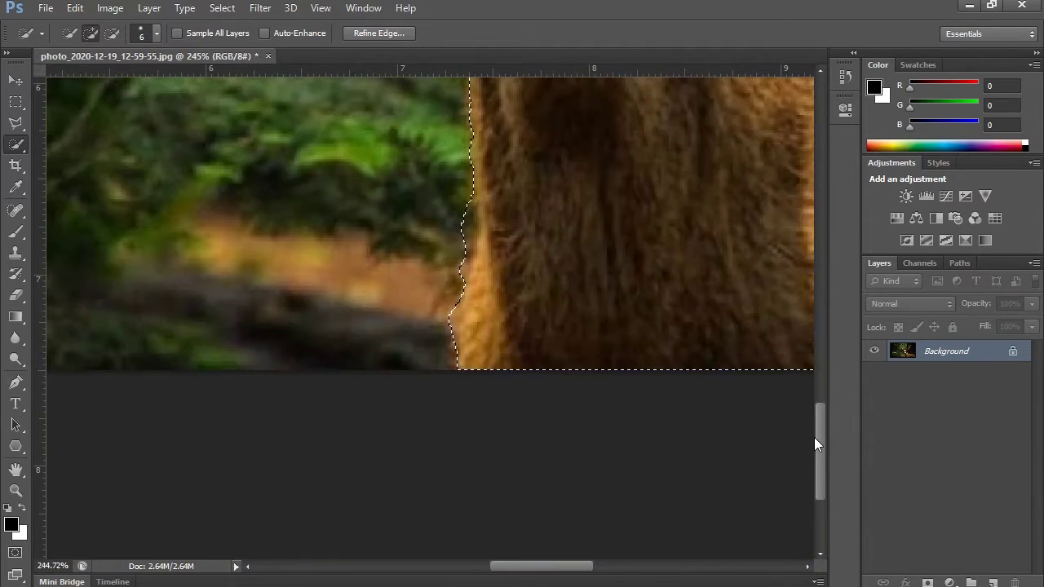
# - Subtract the remaining green background between the left antler's tines down to where they join
pyautogui.scroll(-5, 448, 313)
pyautogui.scroll(6, 358, 191)
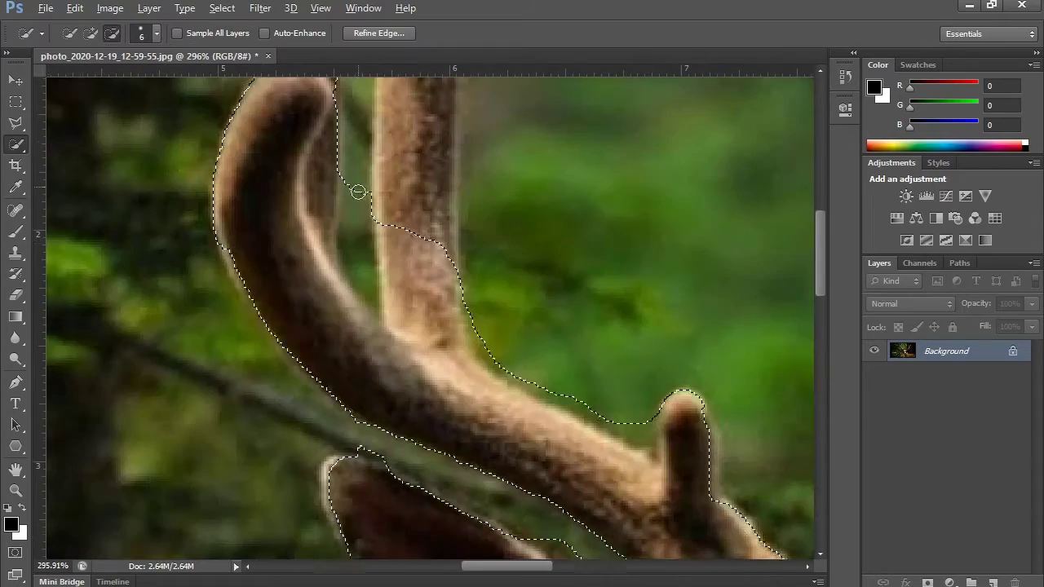
pyautogui.moveTo(358, 192)
pyautogui.mouseDown()
pyautogui.moveTo(356, 241)
pyautogui.moveTo(347, 237)
pyautogui.moveTo(364, 283)
pyautogui.mouseUp()
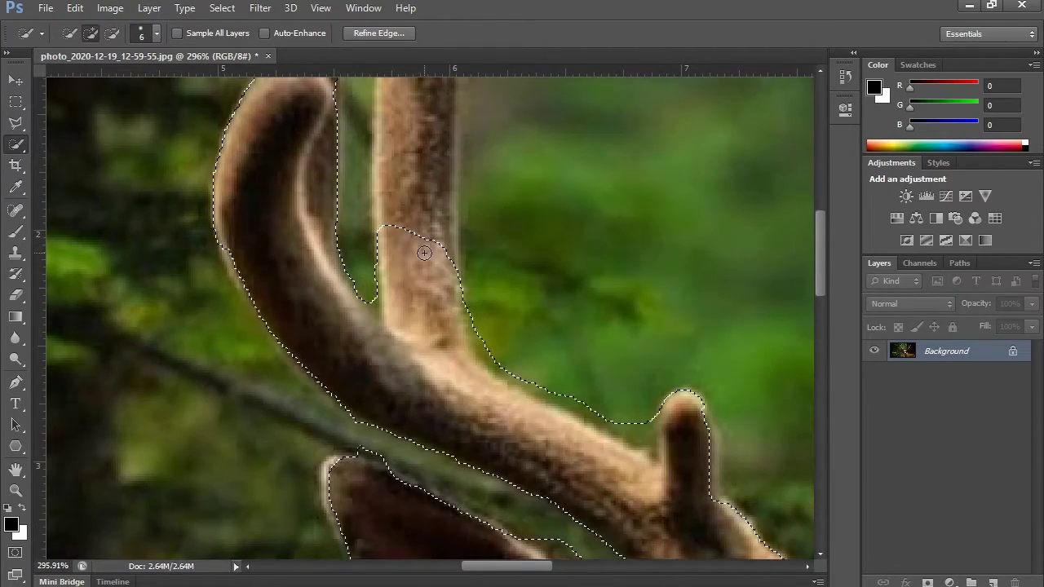
# - Add the left antler's tall inner tine to the selection all the way up to its tip
pyautogui.moveTo(419, 233); pyautogui.dragTo(384, 209)
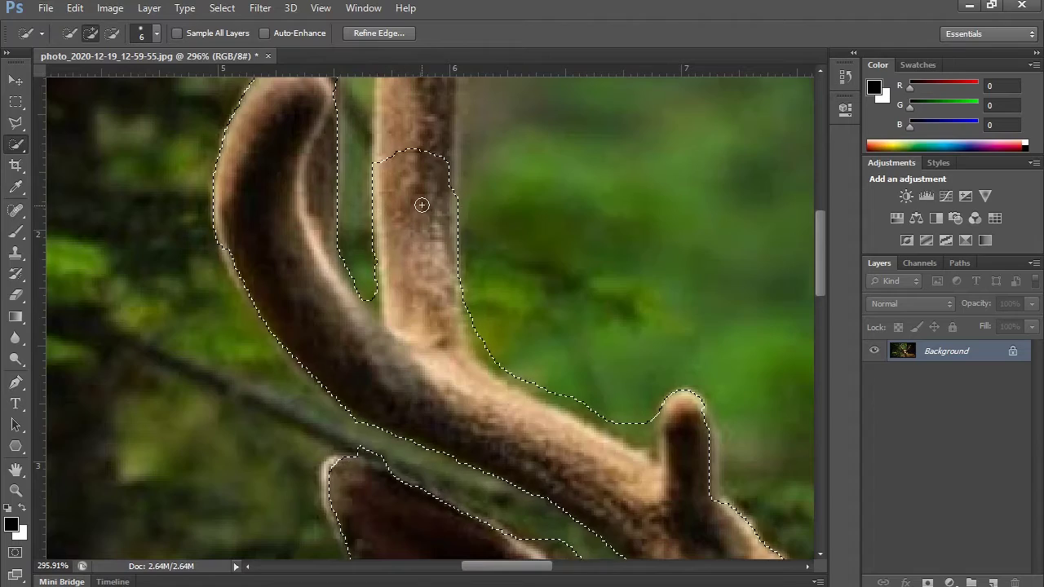
pyautogui.scroll(4, 419, 204)
pyautogui.scroll(-3, 407, 174)
pyautogui.moveTo(818, 242); pyautogui.dragTo(817, 196)
pyautogui.moveTo(419, 372)
pyautogui.mouseDown()
pyautogui.moveTo(415, 273)
pyautogui.moveTo(431, 179)
pyautogui.moveTo(473, 179)
pyautogui.moveTo(438, 226)
pyautogui.moveTo(448, 121)
pyautogui.moveTo(470, 126)
pyautogui.mouseUp()
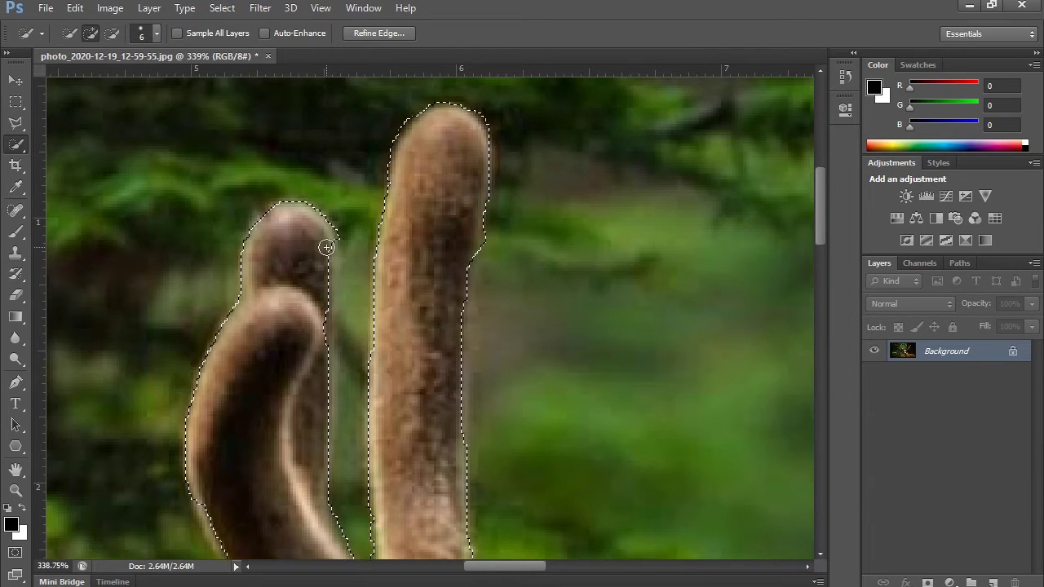
# - Try to extend the selection along the inner edge of the left antler's outer tine, and undo the addition
pyautogui.moveTo(319, 249); pyautogui.dragTo(305, 345)
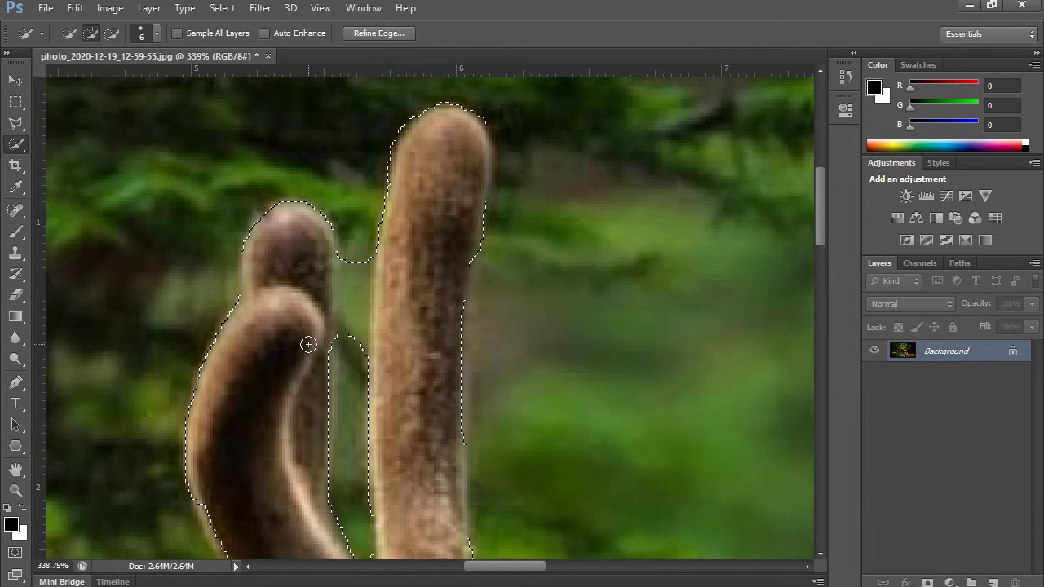
pyautogui.hotkey('ctrl', 'z')
pyautogui.scroll(-3, 536, 432)
pyautogui.scroll(-4, 536, 432)
pyautogui.press('v')
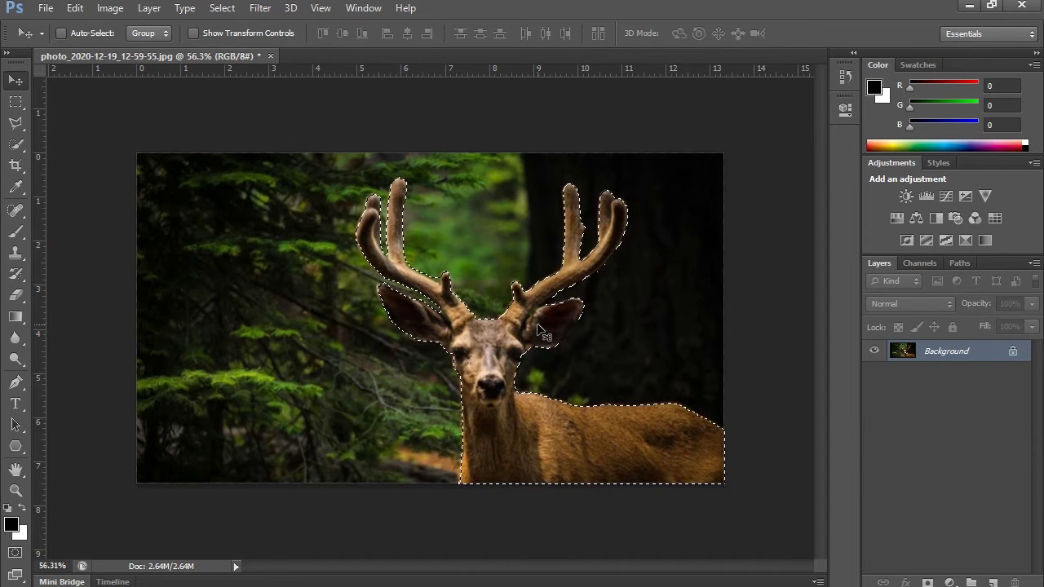
pyautogui.scroll(2, 395, 228)
pyautogui.scroll(-2, 397, 225)
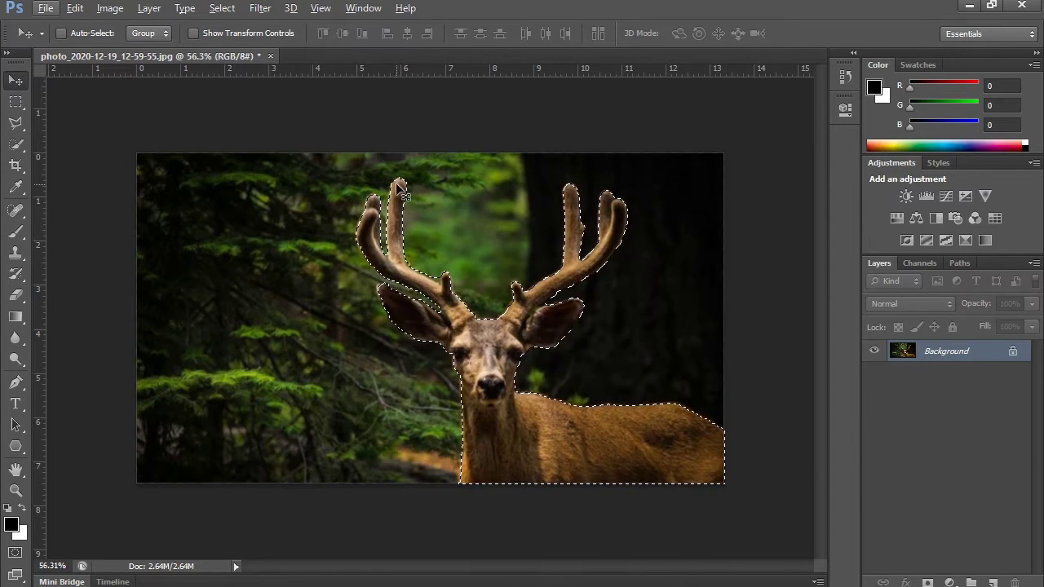
# - Preview the deer selection in Refine Edge with the On Layers and Marching Ants views, and close it without applying
pyautogui.click(16, 147)
pyautogui.click(363, 33)
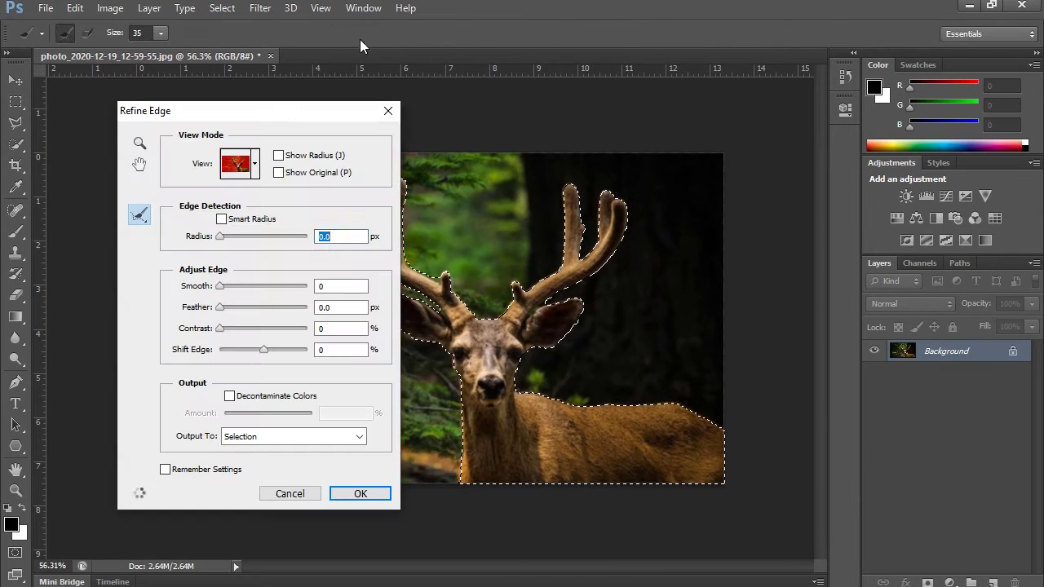
pyautogui.moveTo(287, 107); pyautogui.dragTo(228, 95)
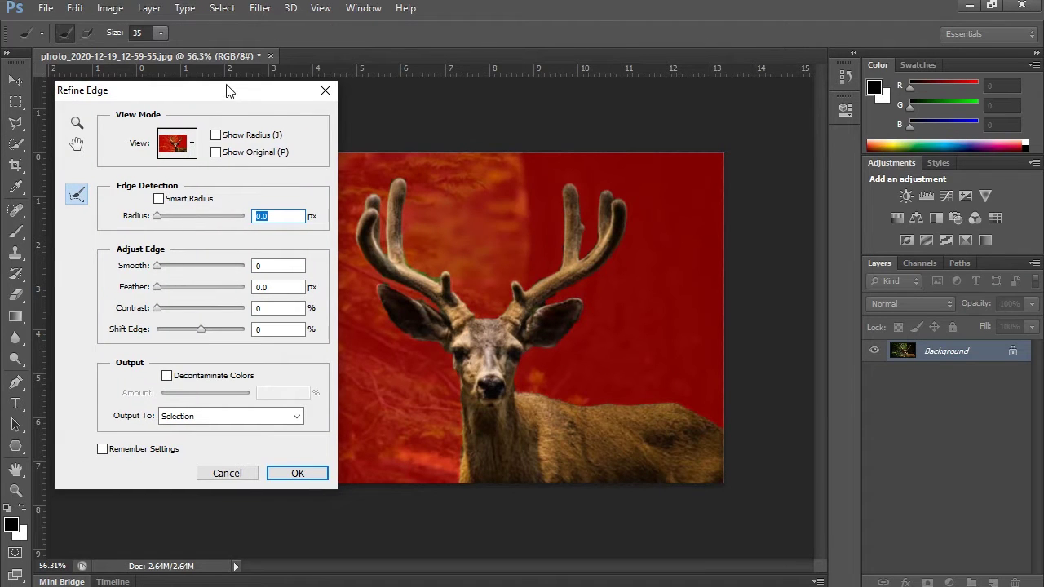
pyautogui.click(192, 143)
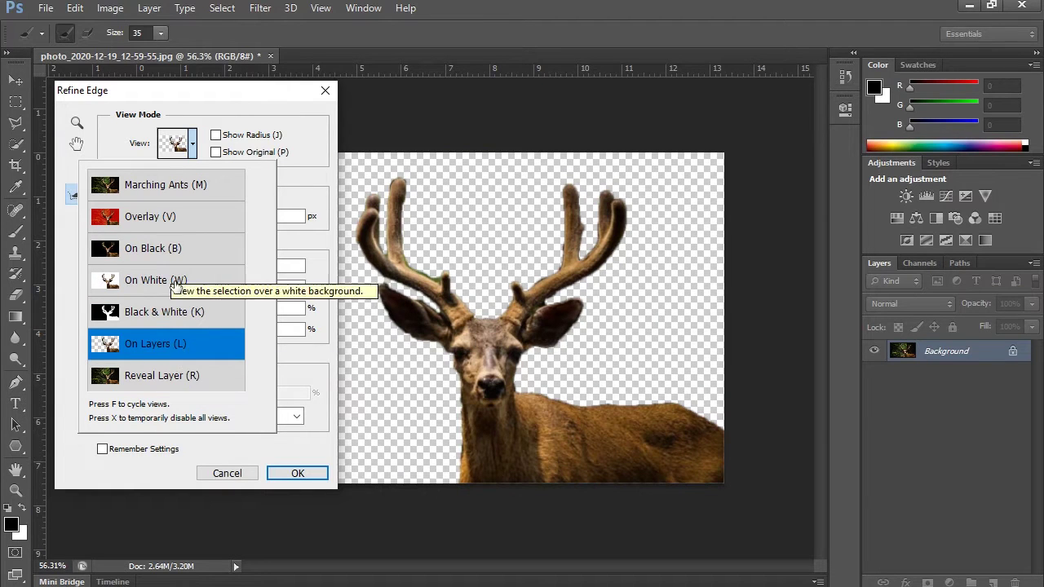
pyautogui.click(303, 173)
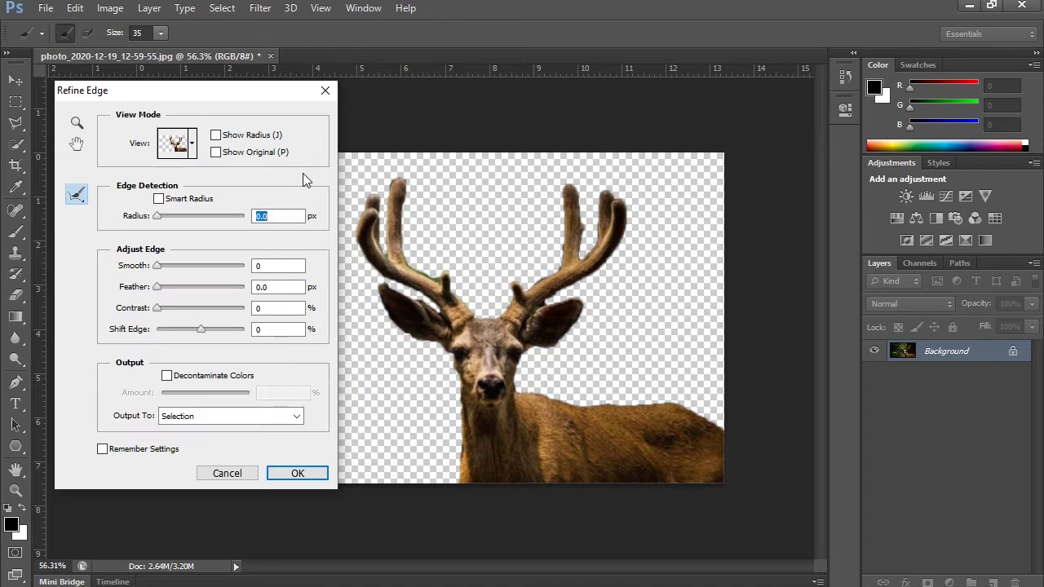
pyautogui.click(194, 152)
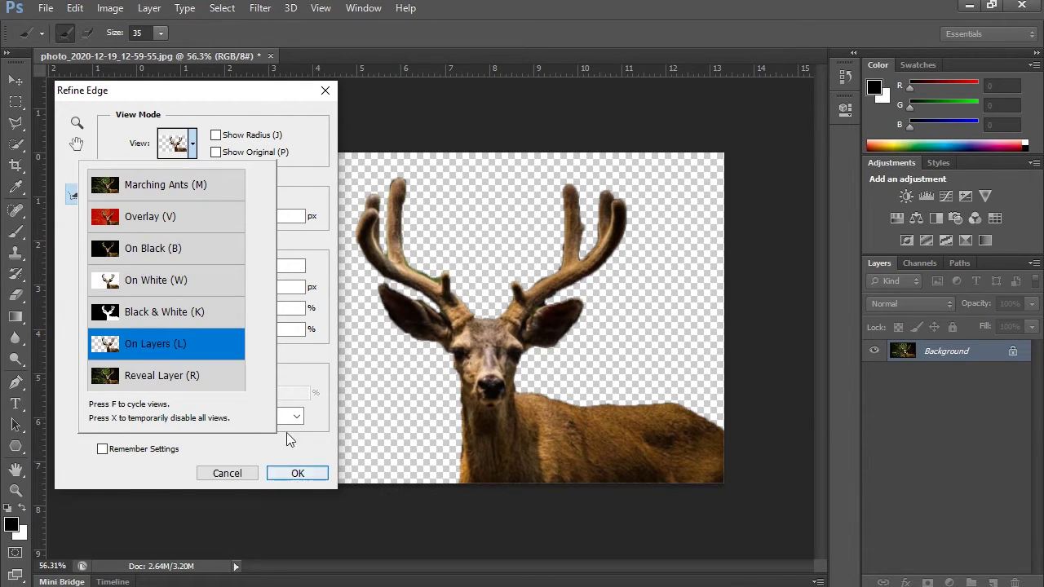
pyautogui.click(320, 388)
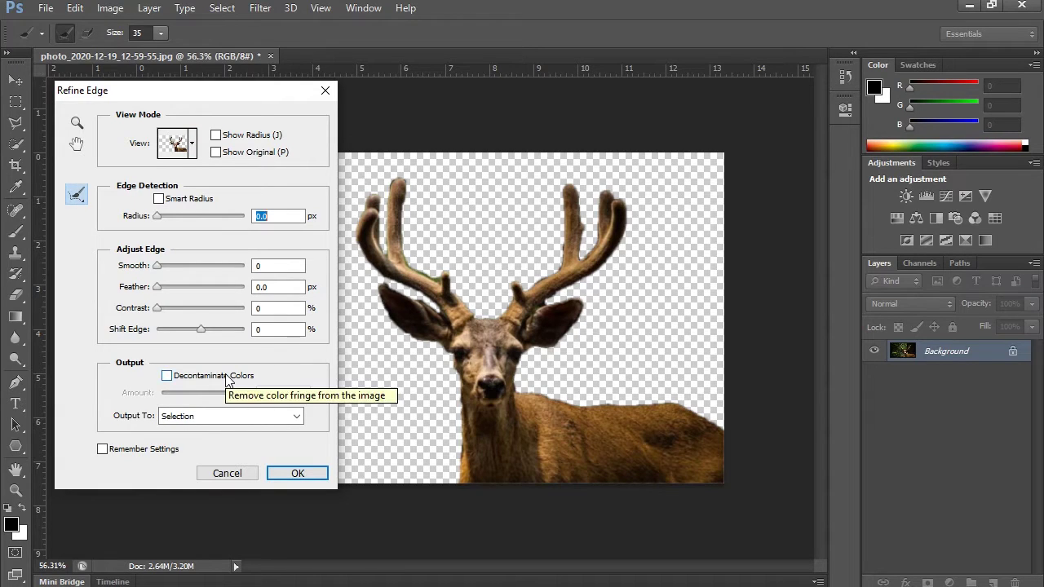
pyautogui.click(190, 150)
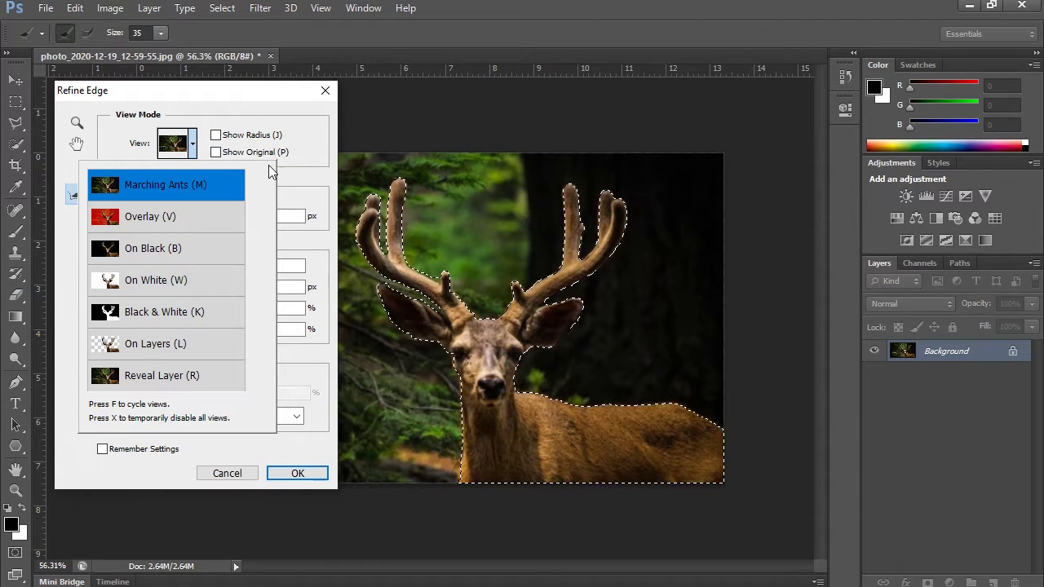
pyautogui.press('Escape')
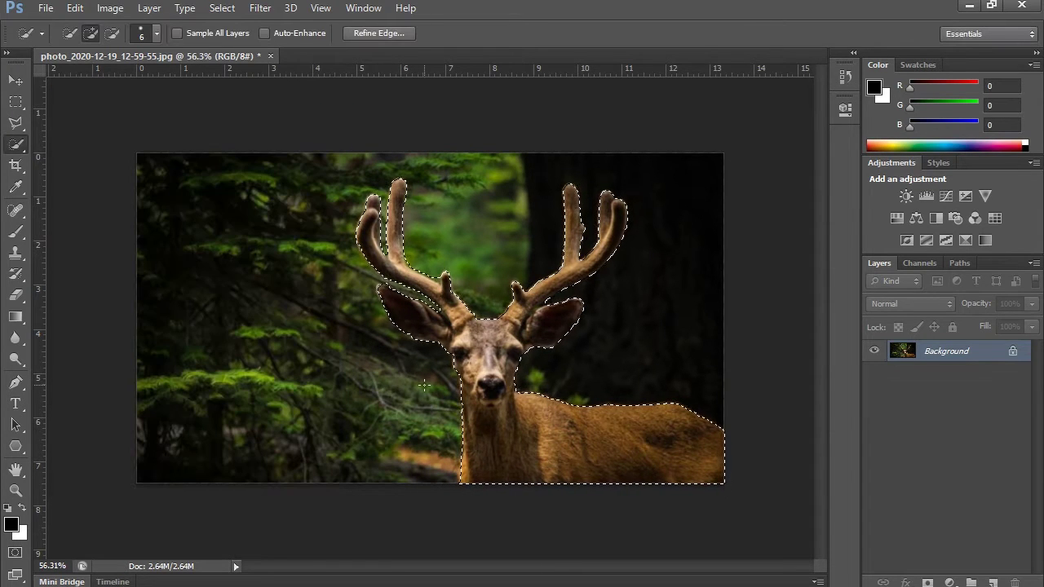
# - Open Refine Edge on the deer selection, preview it On Layers, and raise the edge detection radius
pyautogui.click(374, 34)
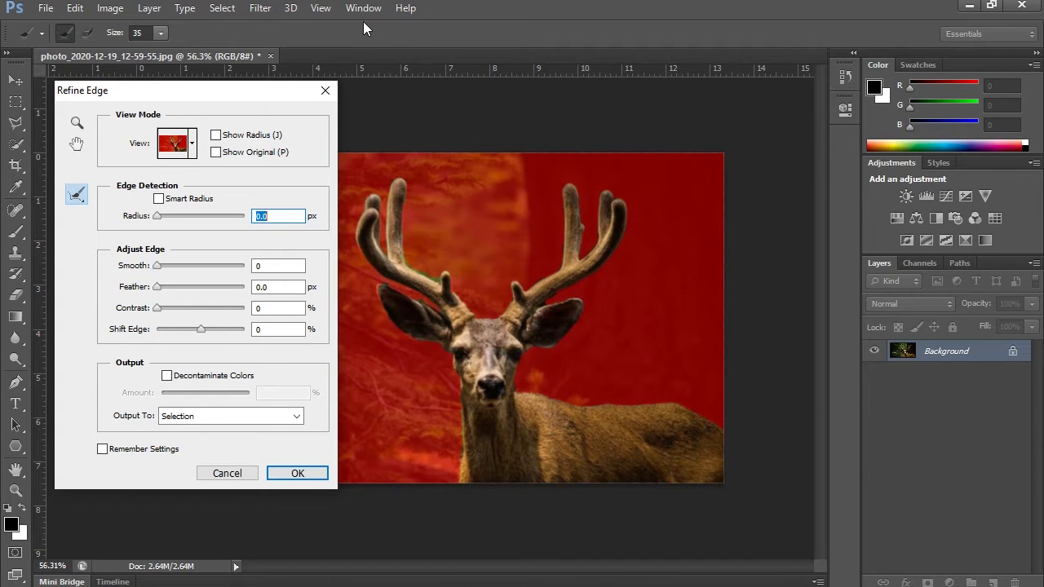
pyautogui.click(169, 149)
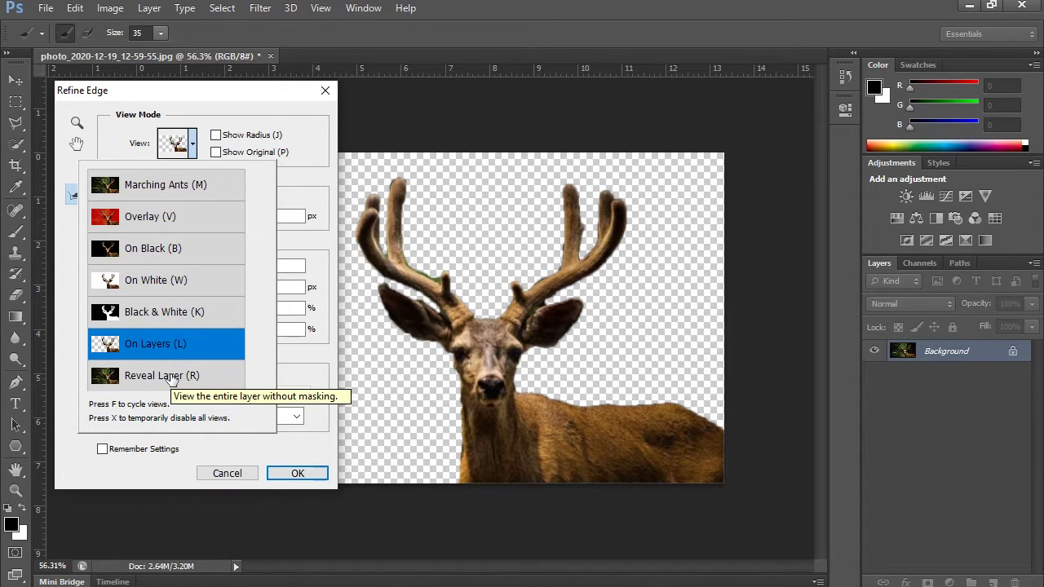
pyautogui.click(281, 284)
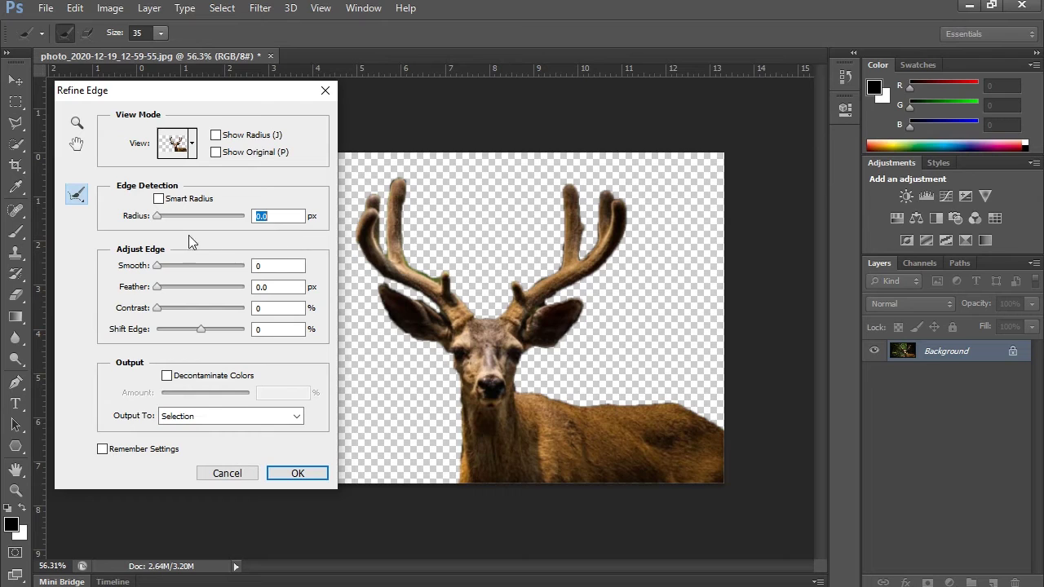
pyautogui.moveTo(160, 215); pyautogui.dragTo(197, 213)
# - Set the Refine Edge output to Selection and apply the refinement to the deer
pyautogui.click(235, 419)
pyautogui.click(234, 419)
pyautogui.click(235, 419)
pyautogui.click(228, 458)
pyautogui.click(236, 417)
pyautogui.click(220, 433)
pyautogui.click(298, 474)
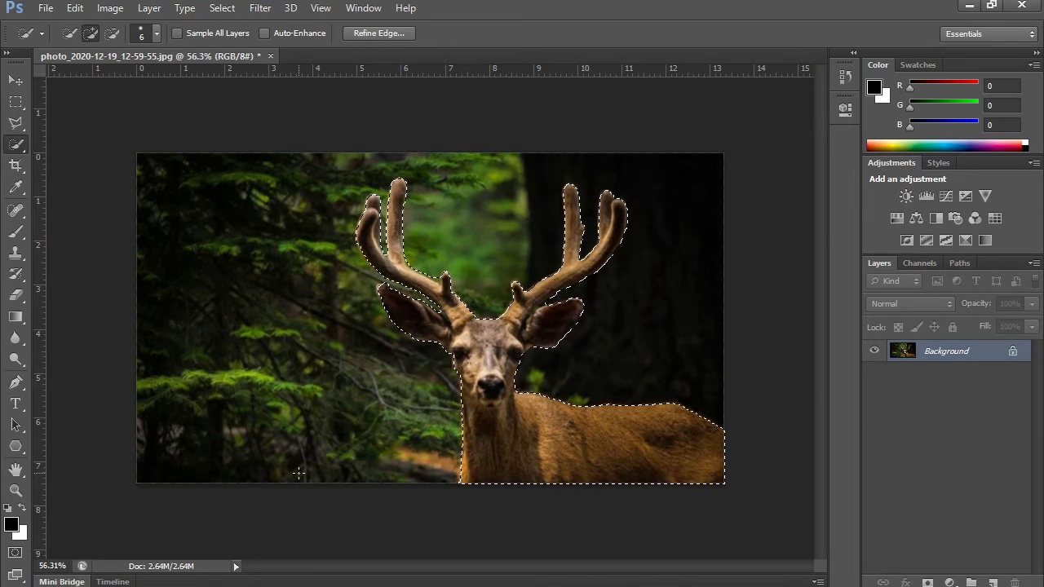
# - Reopen Refine Edge for the deer selection and show it in the Overlay view
pyautogui.rightClick(17, 147)
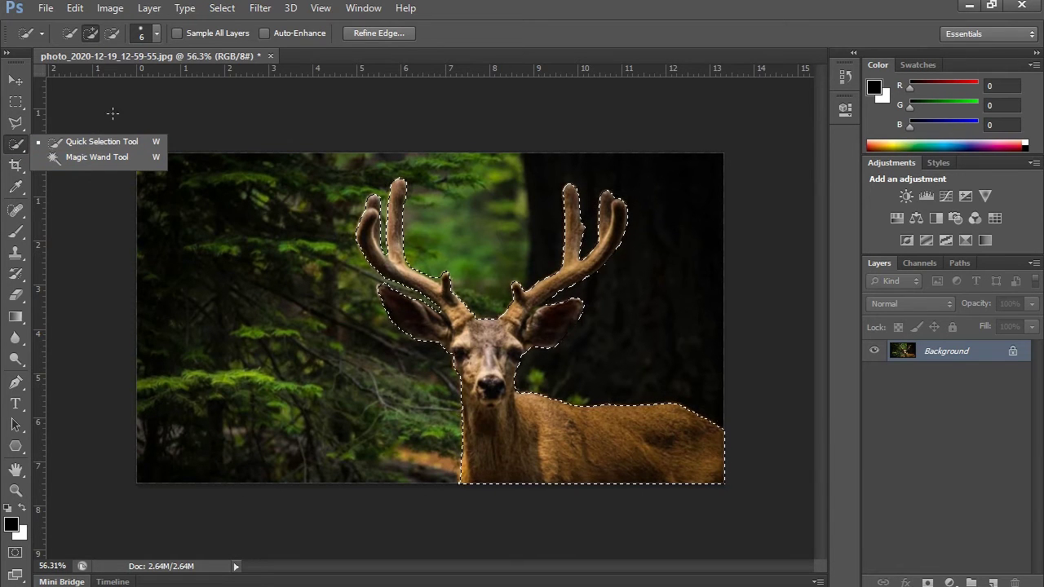
pyautogui.click(222, 8)
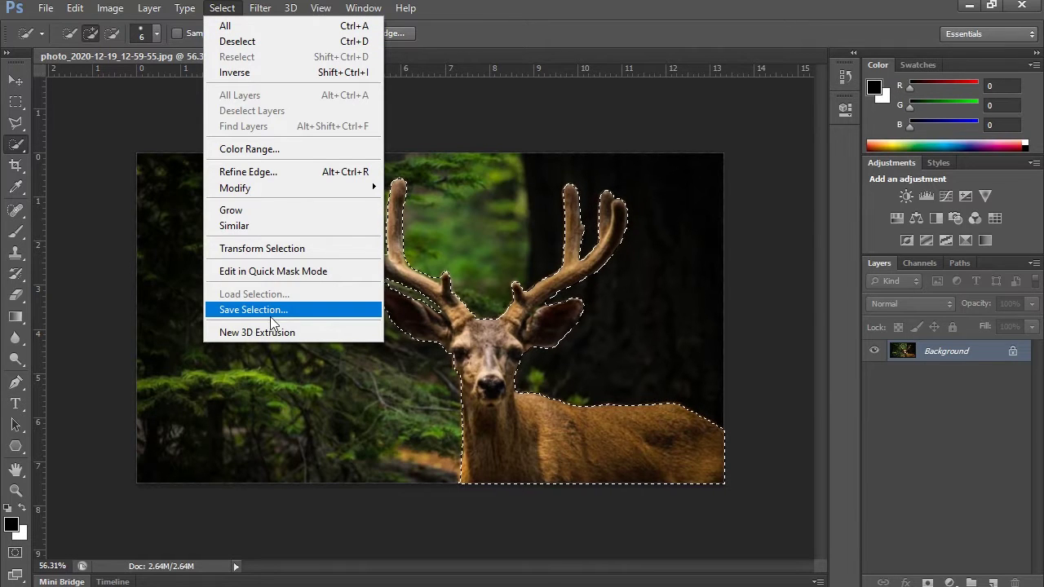
pyautogui.click(410, 31)
pyautogui.click(410, 33)
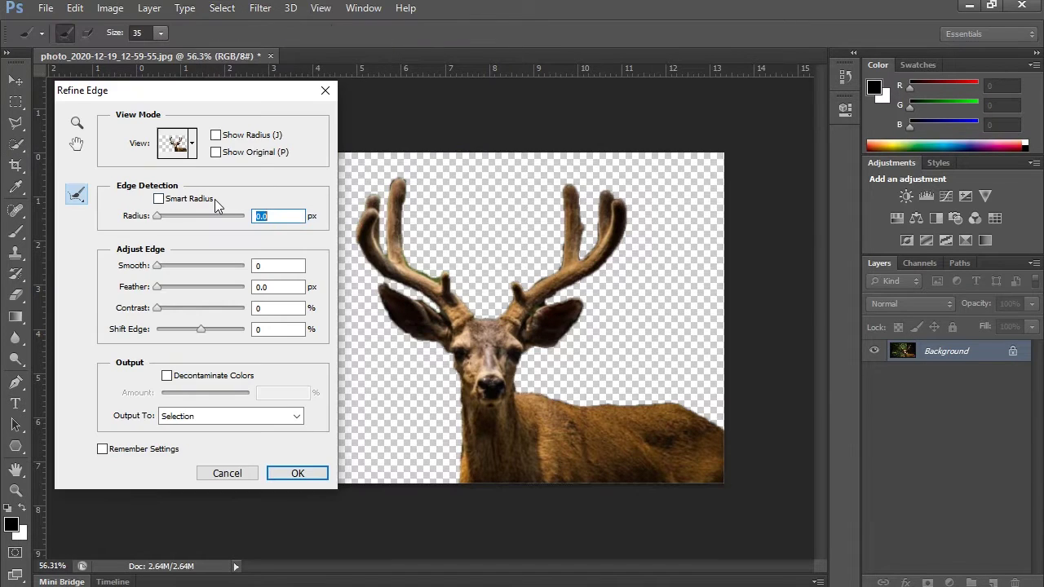
pyautogui.click(187, 145)
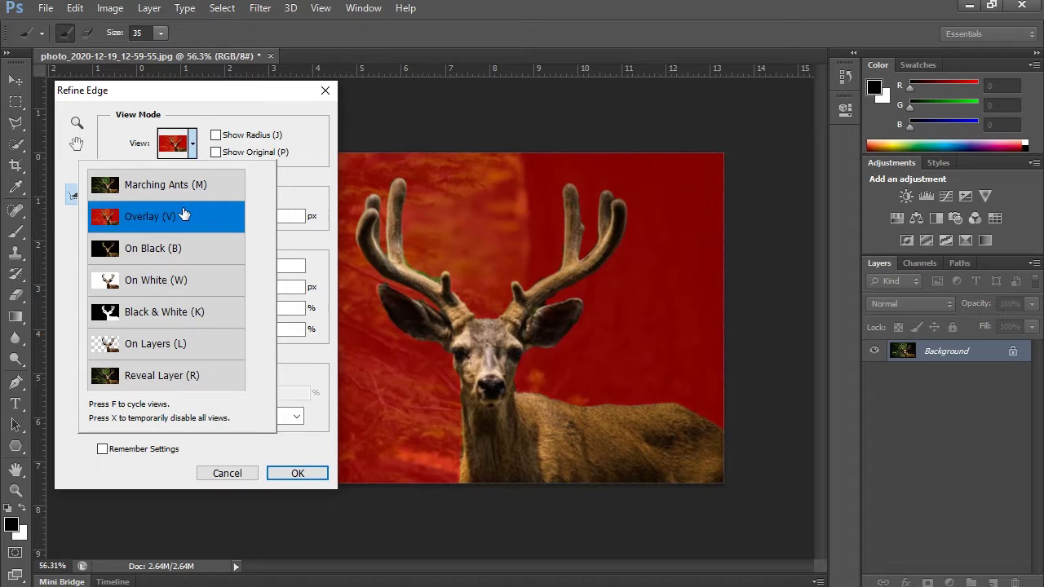
pyautogui.click(274, 447)
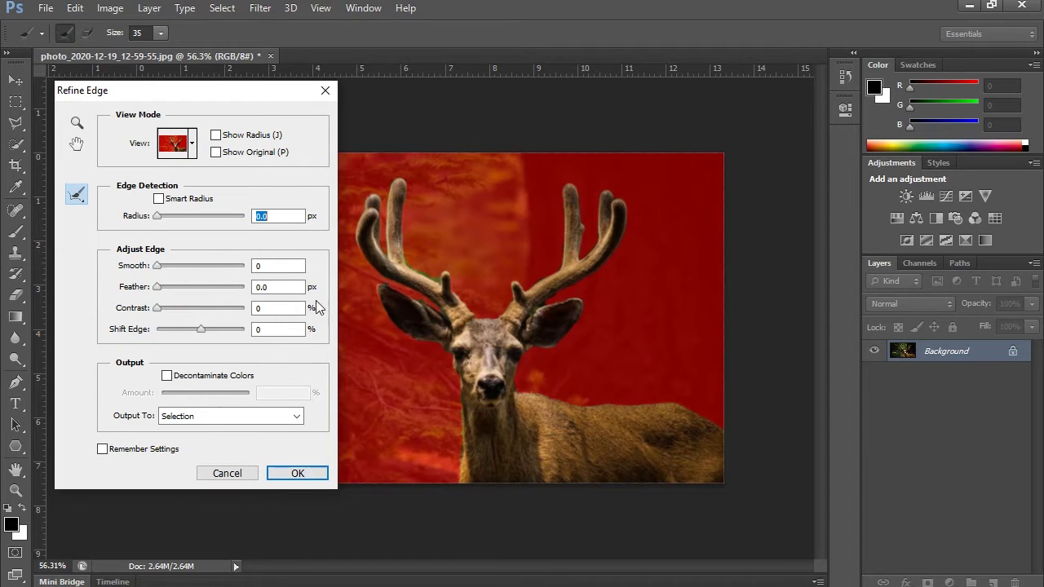
# - Brush Refine Radius along the left antler's inner edge and in the gap between the right antler's tines
pyautogui.click(420, 275)
pyautogui.scroll(5, 660, 291)
pyautogui.scroll(-3, 774, 336)
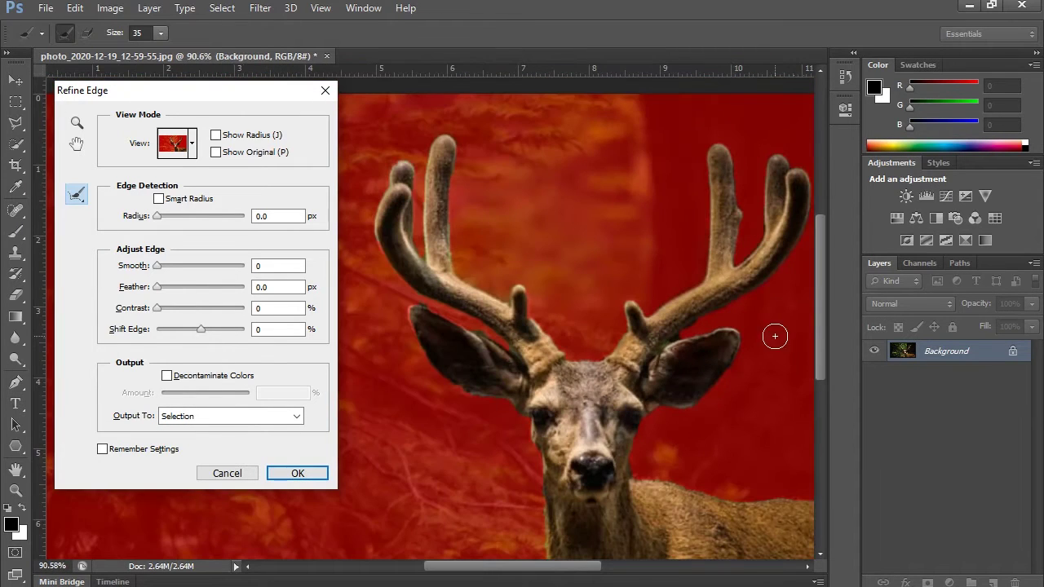
pyautogui.scroll(-2, 775, 336)
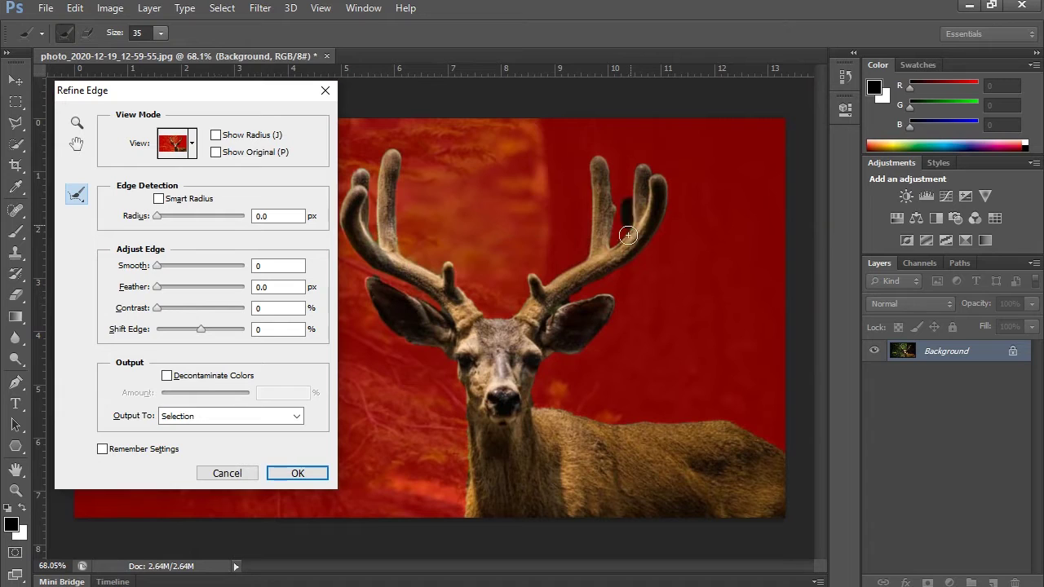
pyautogui.scroll(-1, 534, 368)
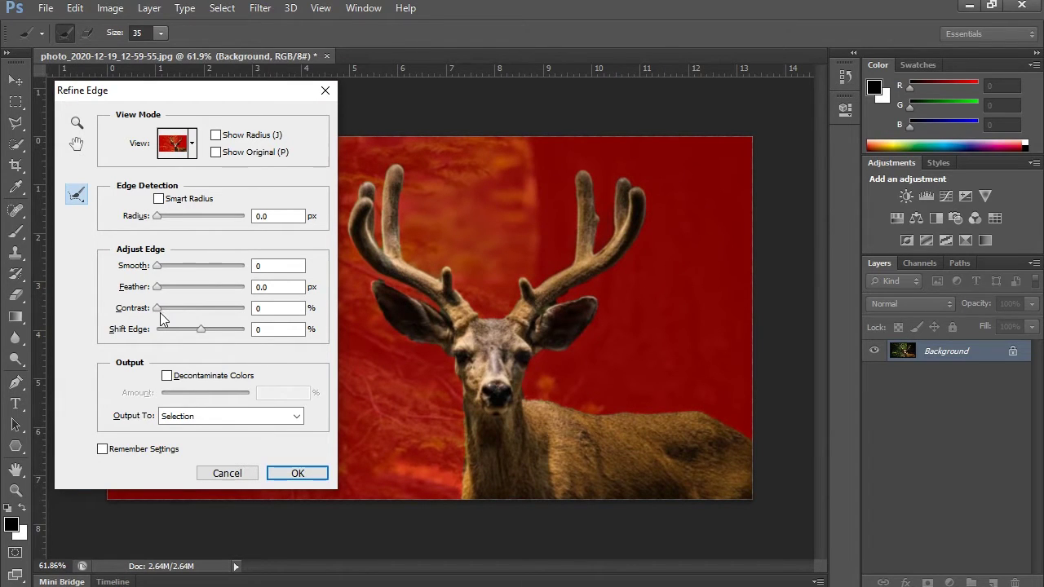
# - Set the edge contrast to 9%, enable Decontaminate Colors, and output the deer as a New Layer with Layer Mask
pyautogui.moveTo(158, 312); pyautogui.dragTo(165, 308)
pyautogui.click(169, 379)
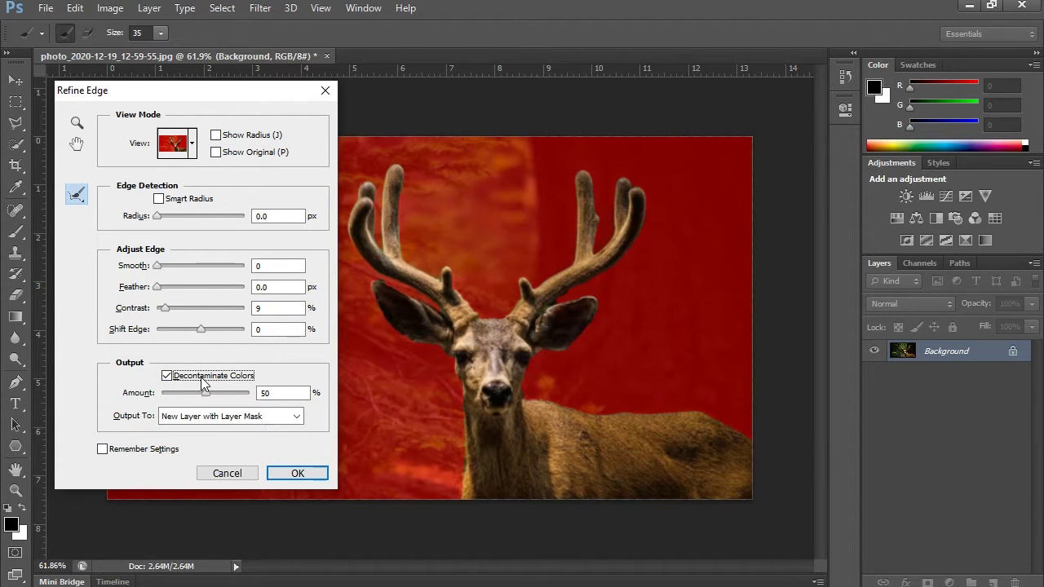
pyautogui.click(288, 419)
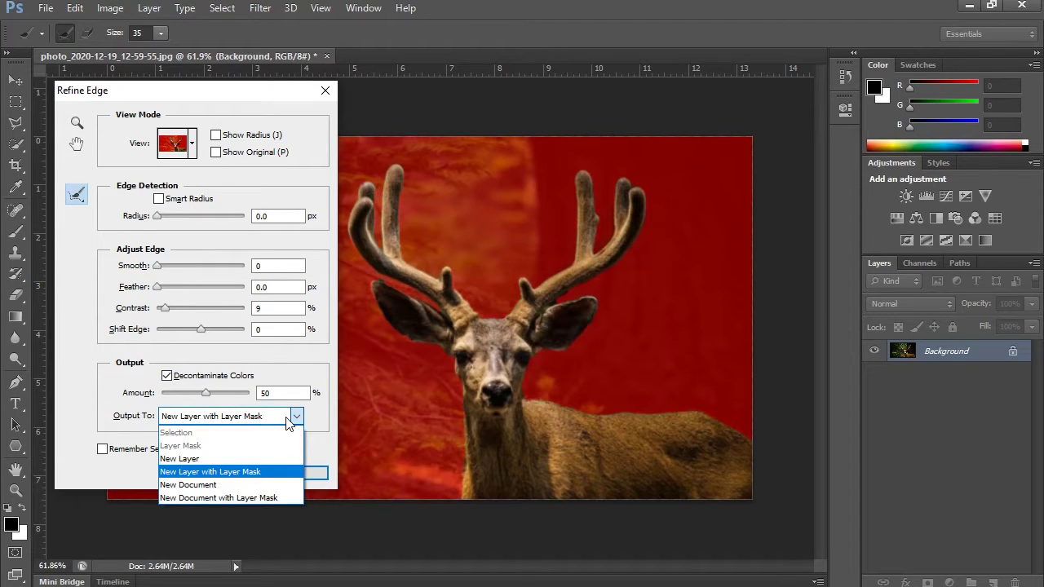
pyautogui.click(288, 421)
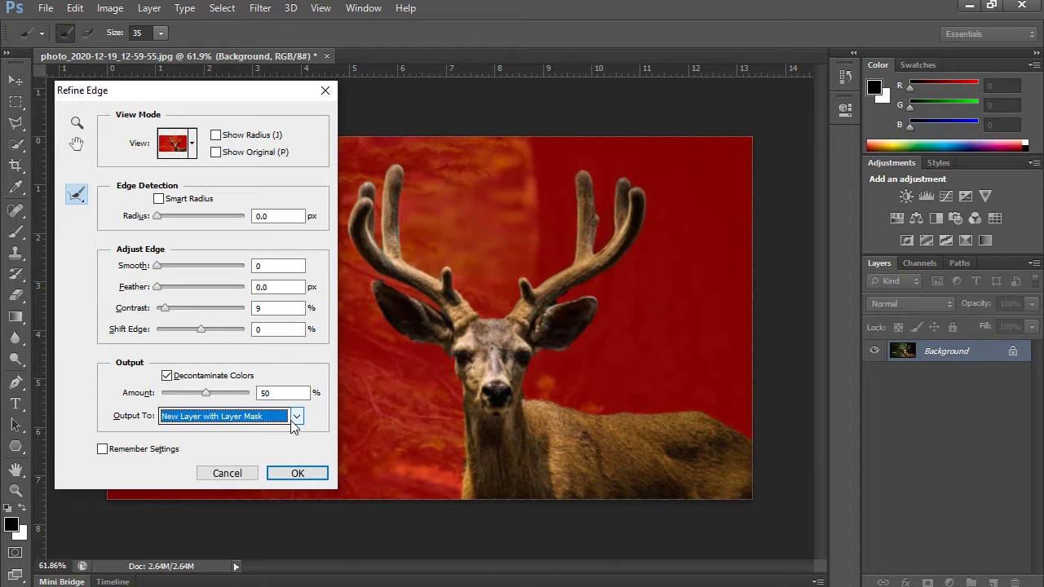
pyautogui.click(296, 473)
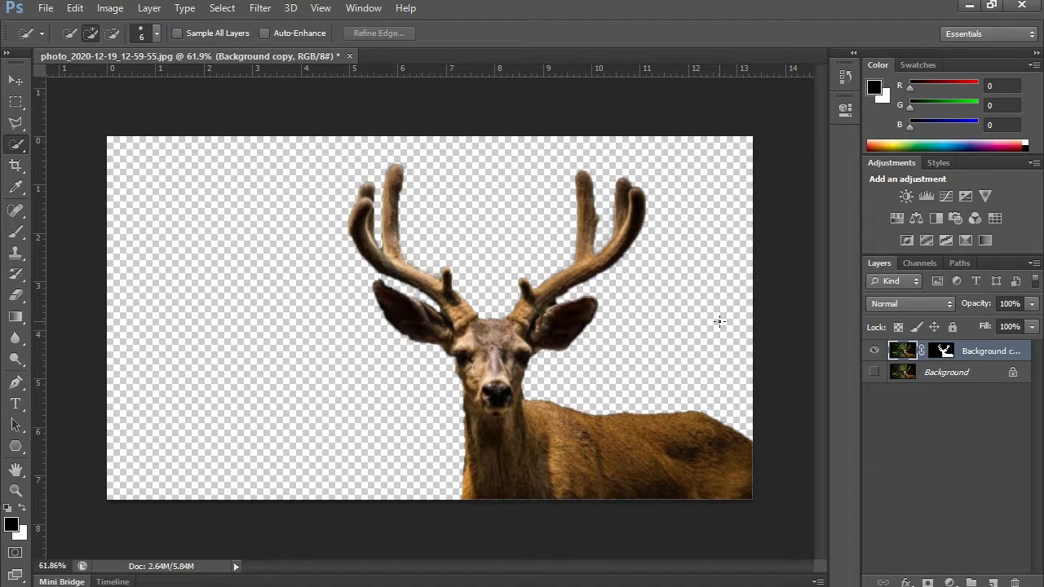
# - Compare the cutout against the original background and load the deer selection from the Background copy's layer mask
pyautogui.click(874, 372)
pyautogui.click(873, 371)
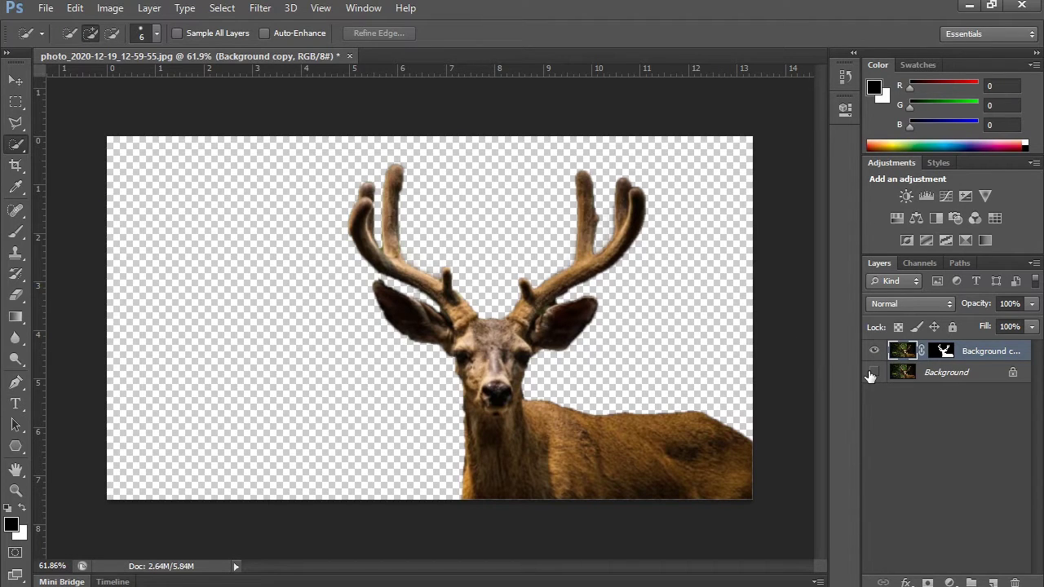
pyautogui.click(925, 352)
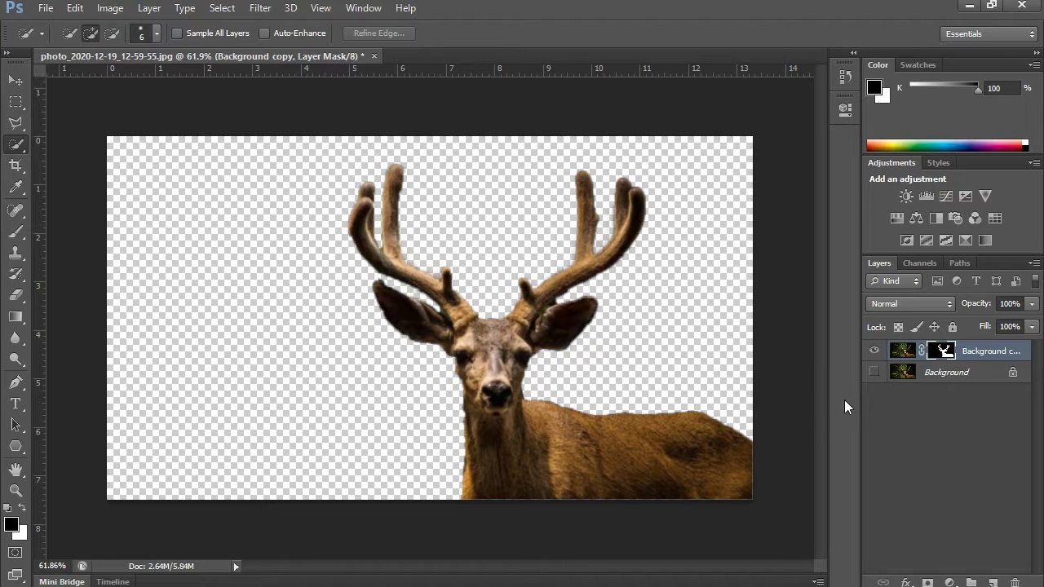
pyautogui.keyDown('ctrl'); pyautogui.click(944, 350); pyautogui.keyUp('ctrl')
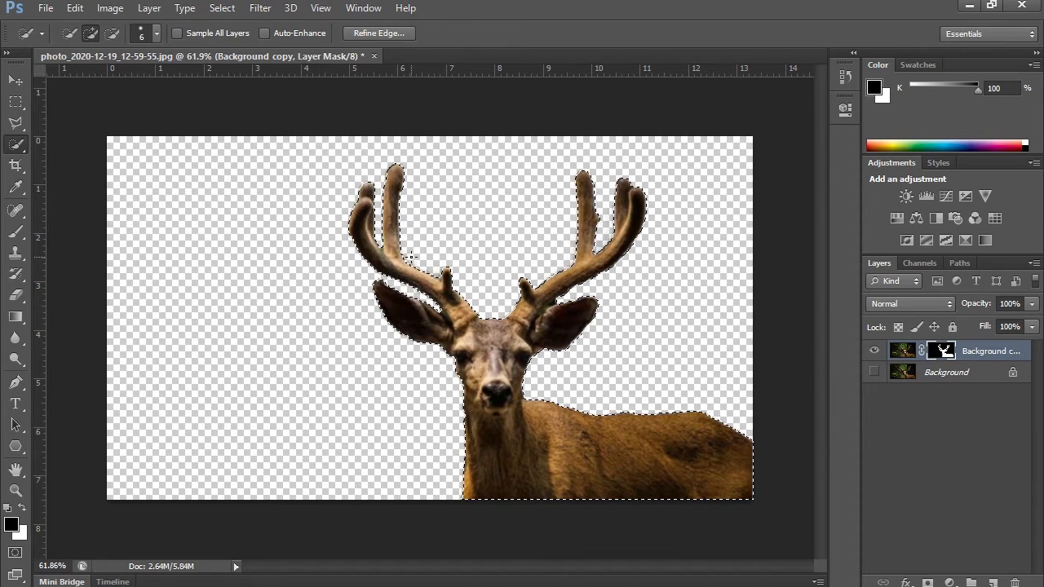
# - Set the Polygonal Lasso to subtract from the selection and show the Background layer
pyautogui.click(16, 124)
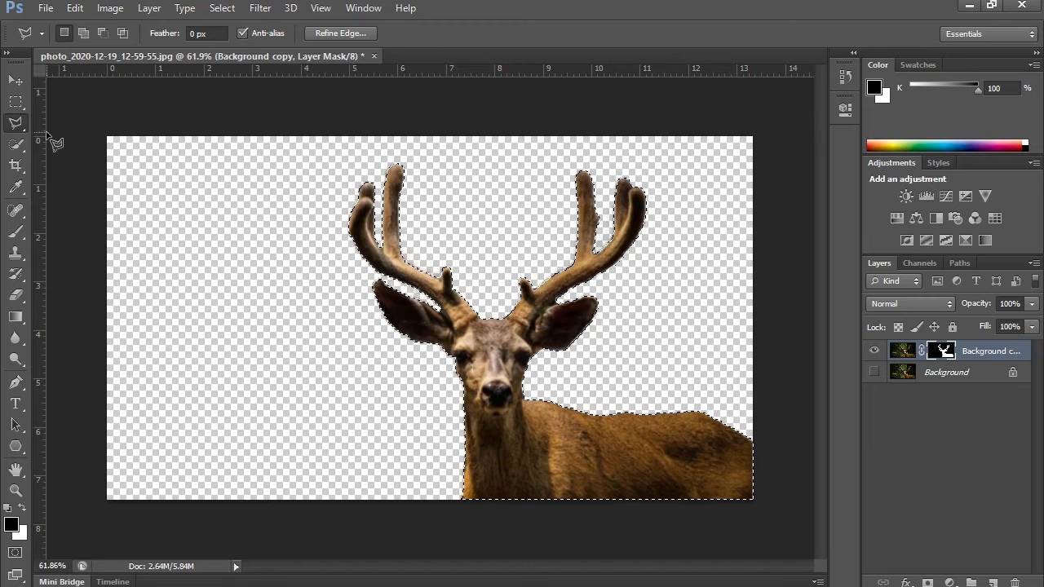
pyautogui.click(102, 34)
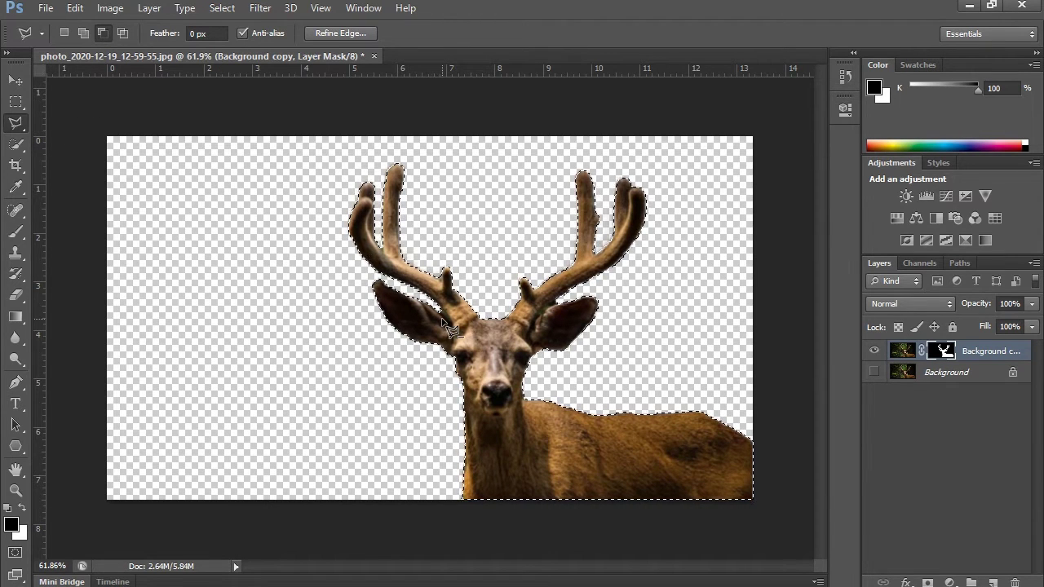
pyautogui.scroll(3, 460, 316)
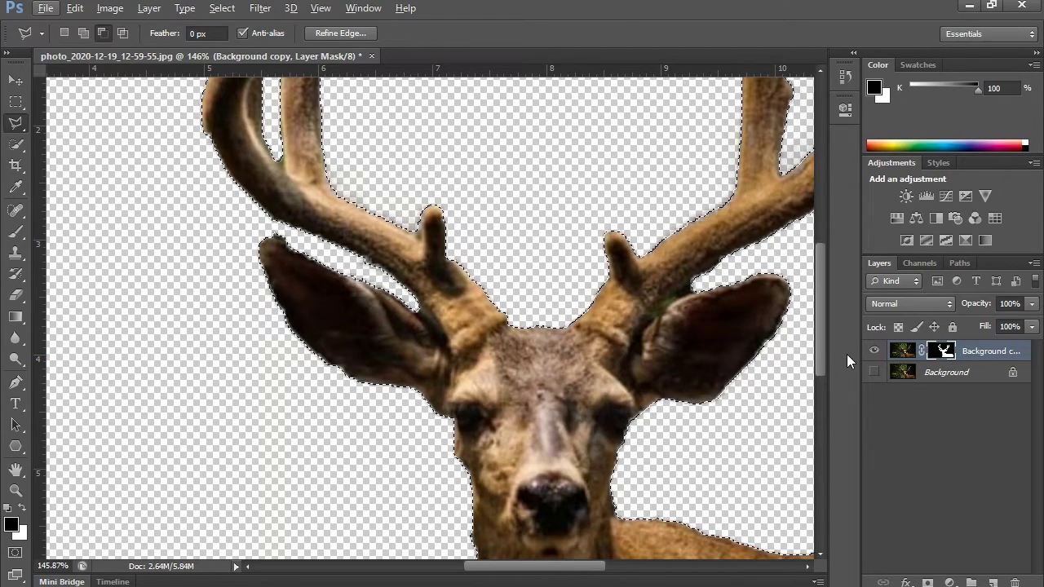
pyautogui.click(874, 372)
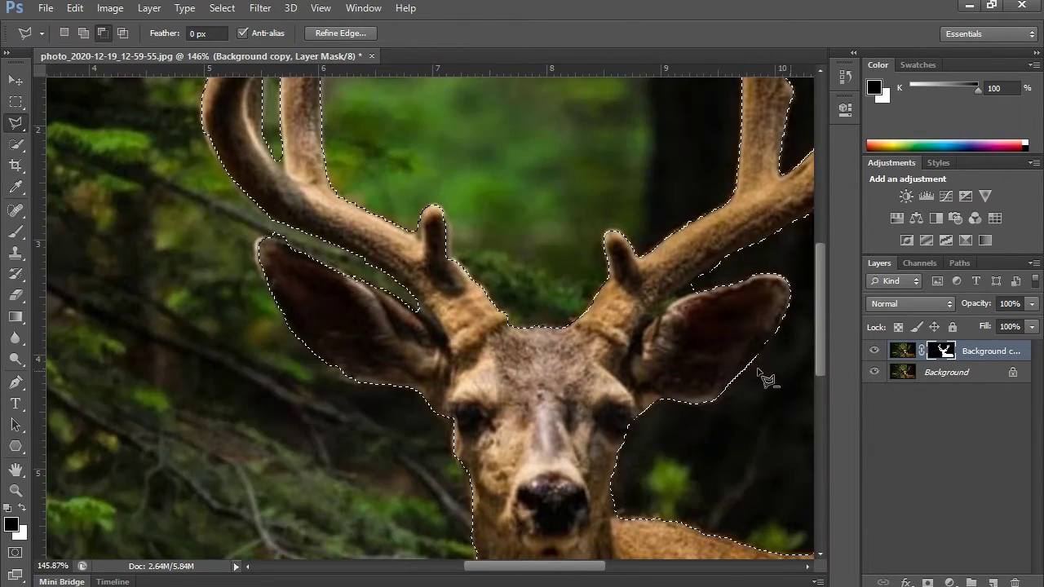
# - Subtract the deer's head, ears and body with a polygonal outline along the antler bases, leaving only both antlers selected
pyautogui.click(508, 324)
pyautogui.click(456, 355)
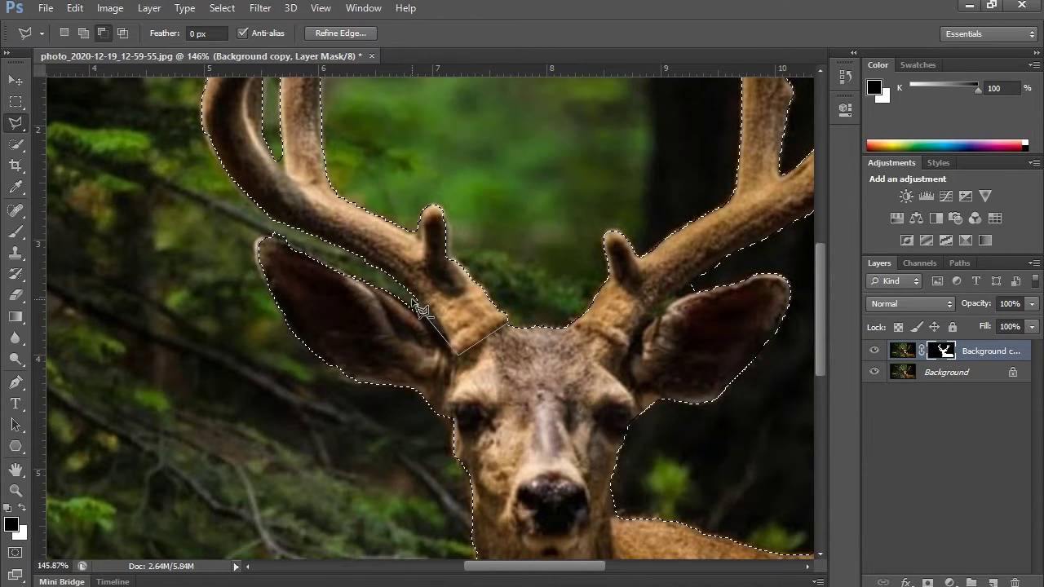
pyautogui.click(206, 200)
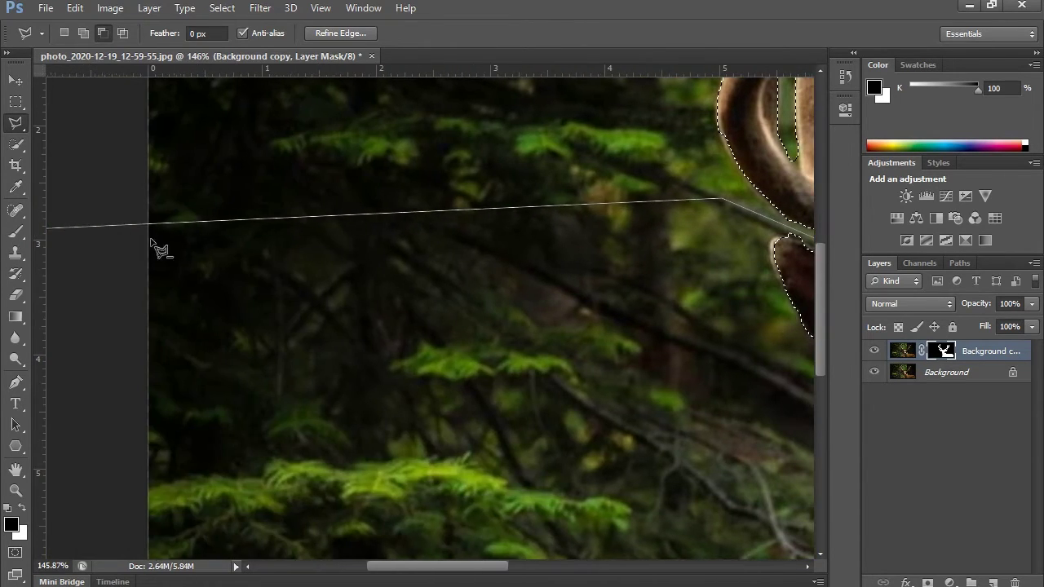
pyautogui.click(103, 237)
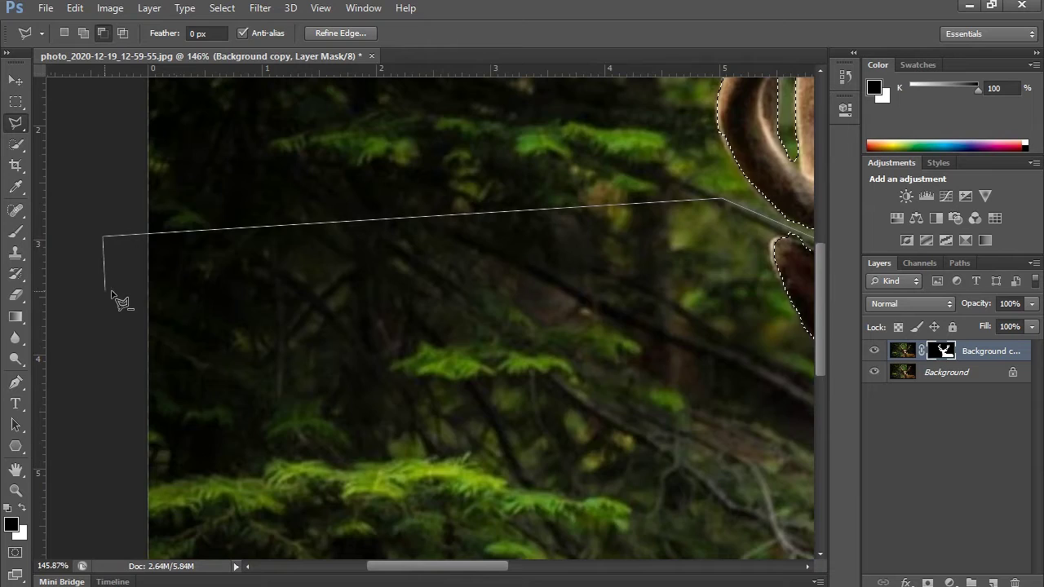
pyautogui.click(104, 551)
pyautogui.click(769, 479)
pyautogui.click(758, 208)
pyautogui.click(159, 137)
pyautogui.click(345, 249)
pyautogui.click(361, 177)
pyautogui.click(318, 158)
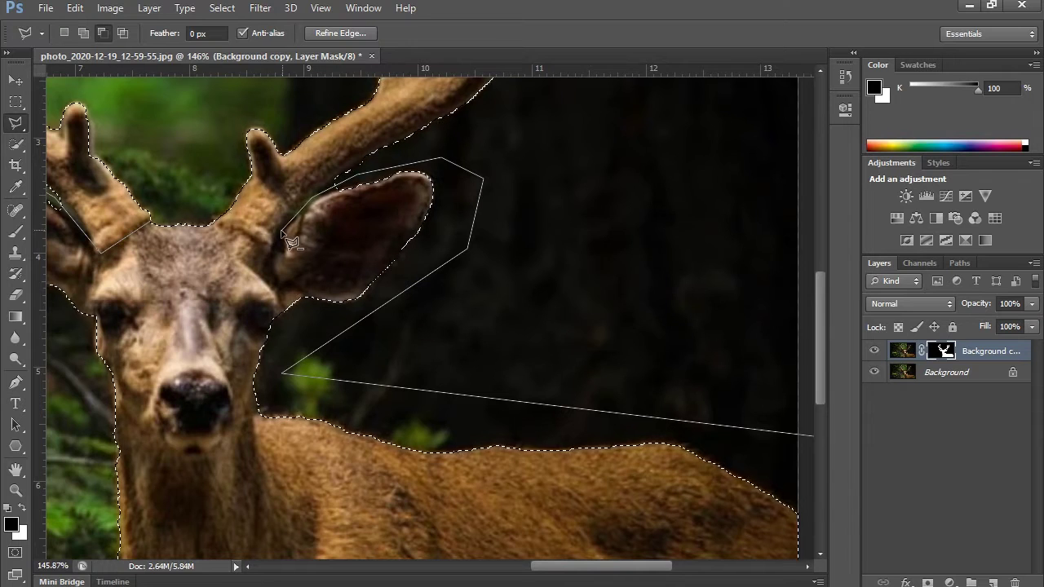
pyautogui.click(287, 216)
pyautogui.click(152, 222)
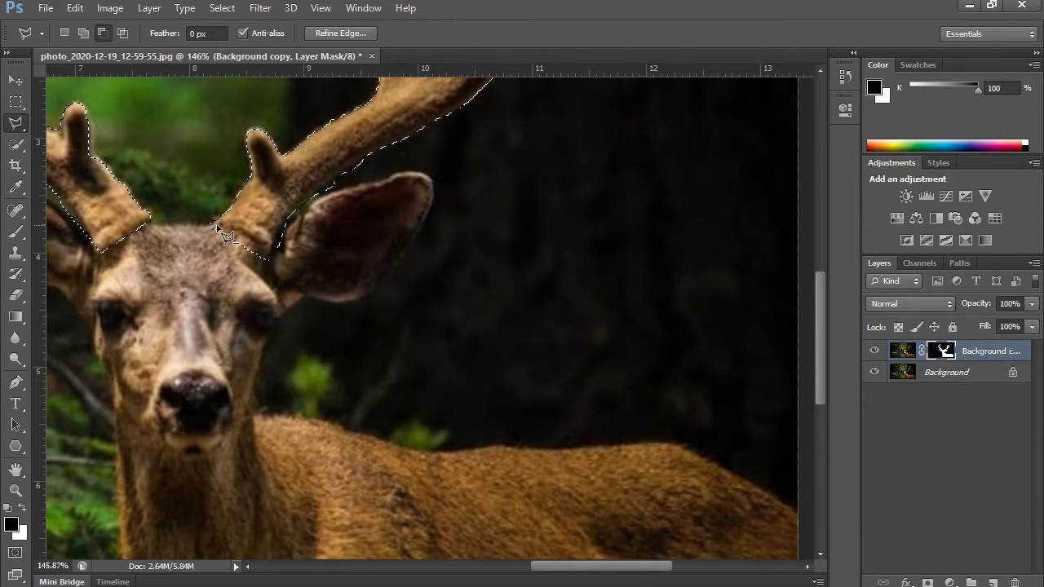
# - Copy the selected antlers from the Background copy layer's image onto a new layer
pyautogui.scroll(-3, 431, 263)
pyautogui.scroll(1, 431, 263)
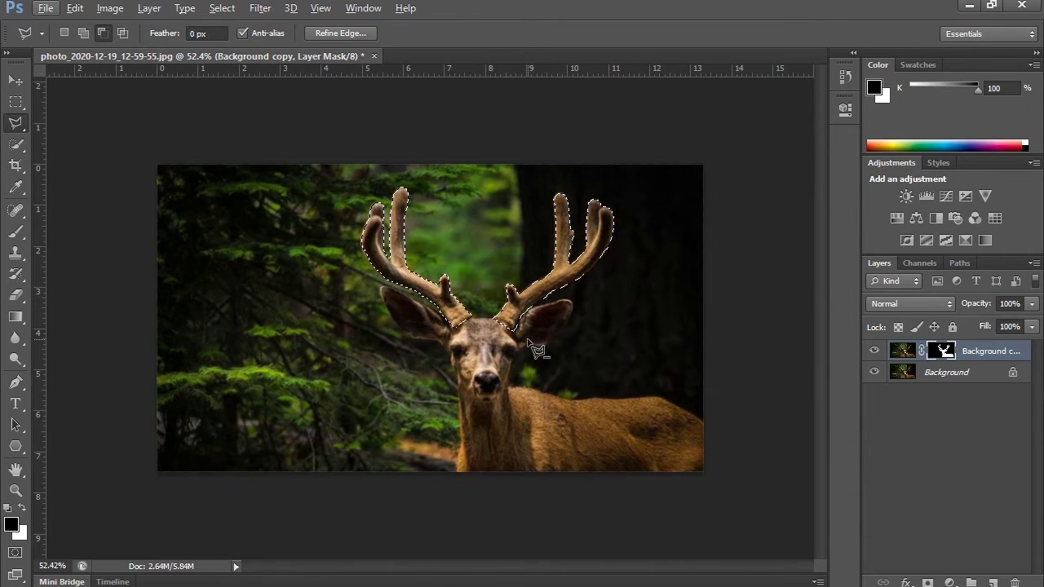
pyautogui.scroll(1, 530, 348)
pyautogui.click(903, 357)
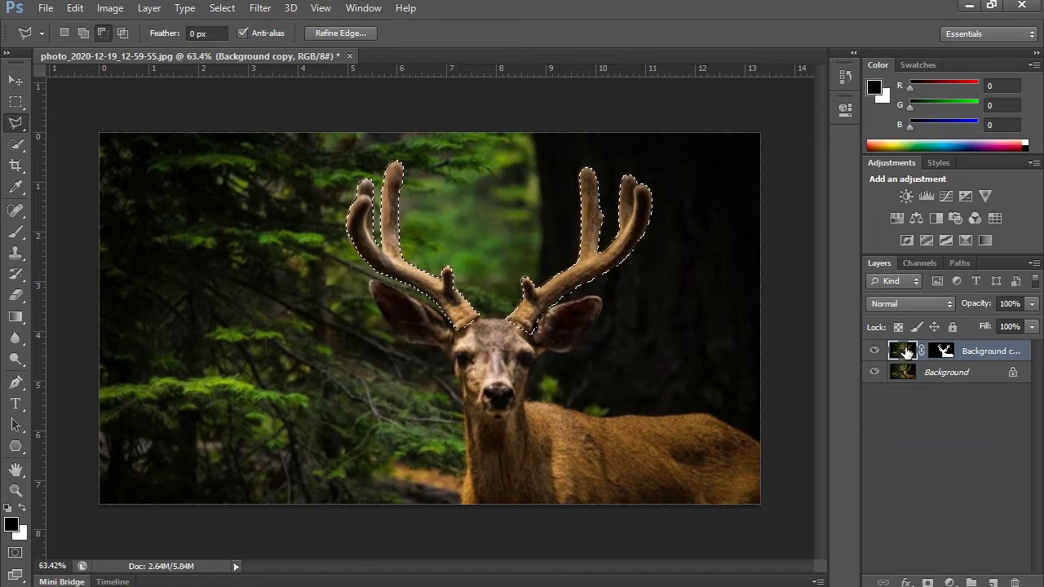
pyautogui.hotkey('ctrl', 'j')
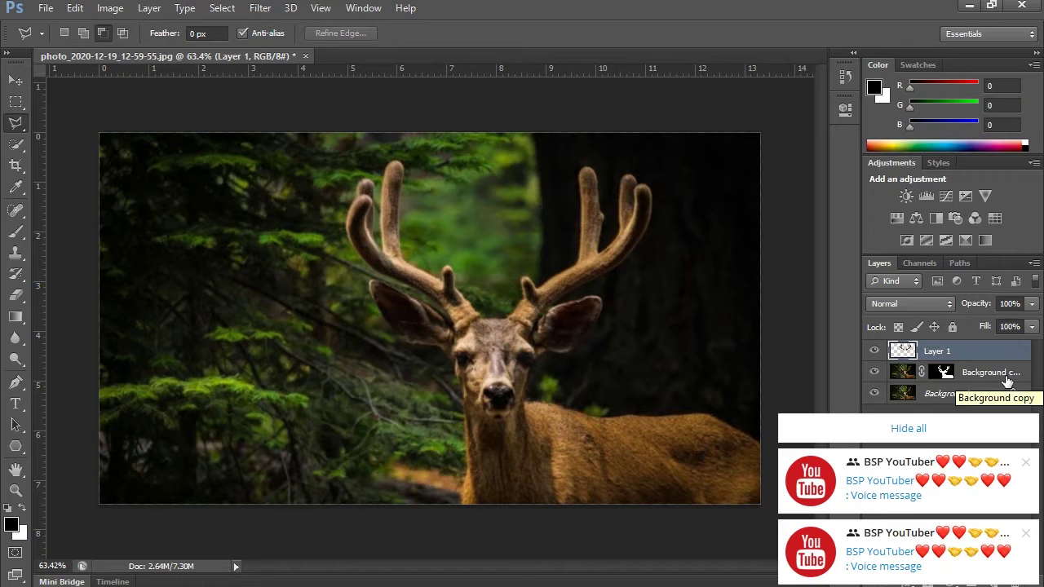
# - Dismiss the notifications and inspect the isolated antlers by hiding and reshowing the Background and Background copy layers
pyautogui.click(956, 428)
pyautogui.click(874, 393)
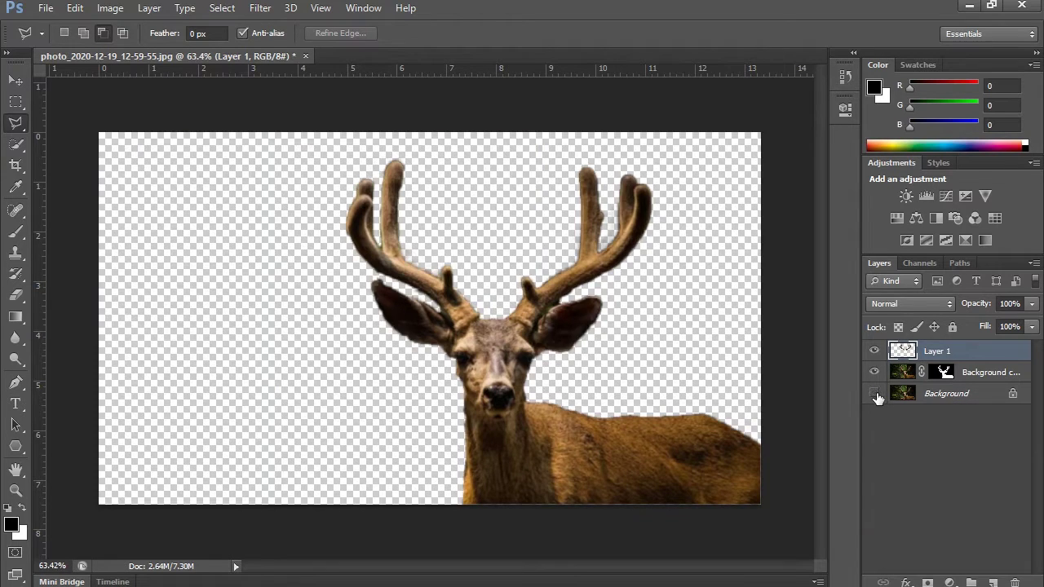
pyautogui.click(874, 372)
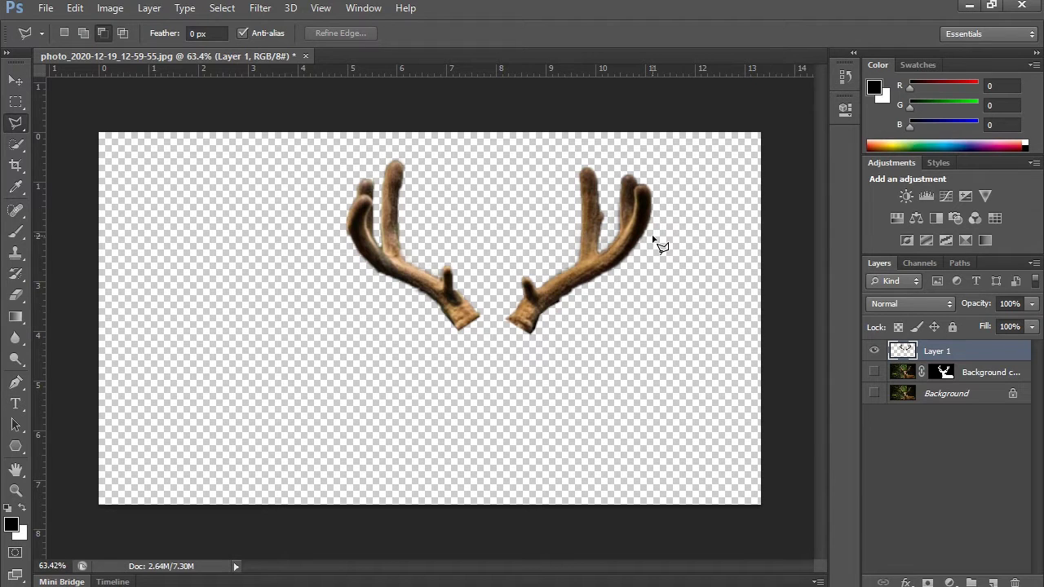
pyautogui.click(874, 371)
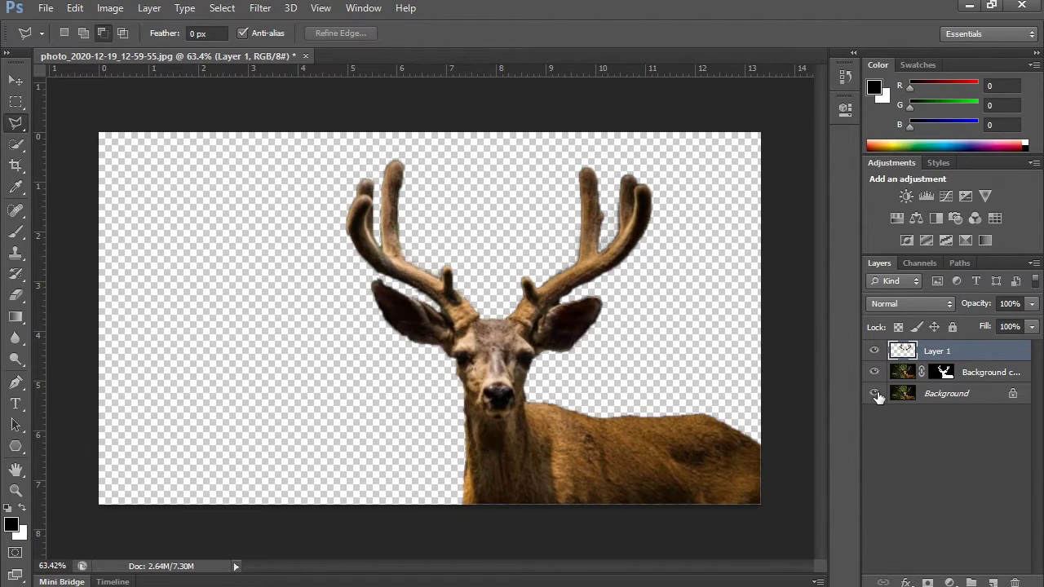
pyautogui.click(874, 392)
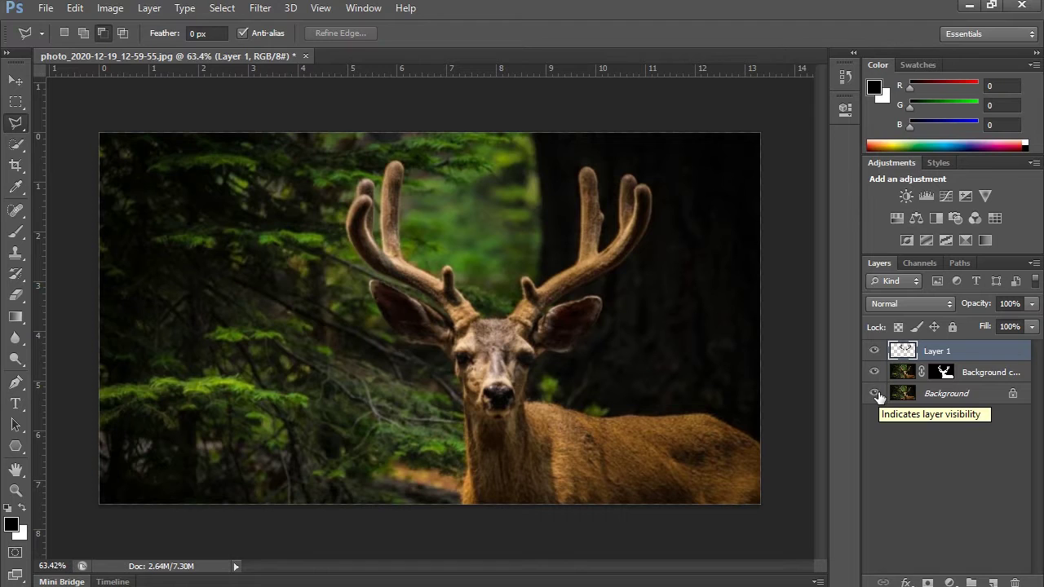
# - Create a new layer group, move the antler layer Layer 1 into it and collapse the group
pyautogui.click(971, 582)
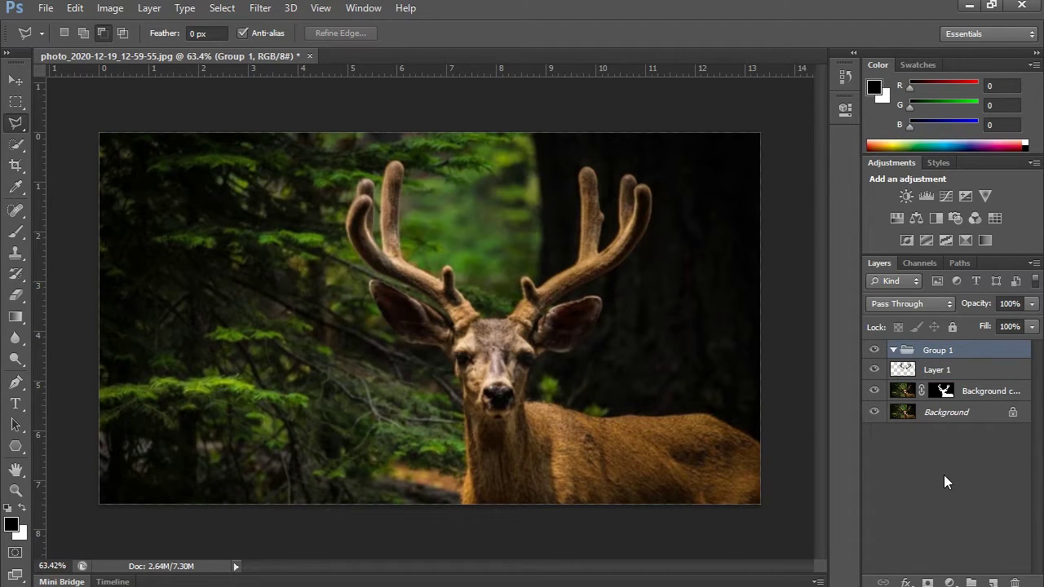
pyautogui.moveTo(945, 373); pyautogui.dragTo(938, 352)
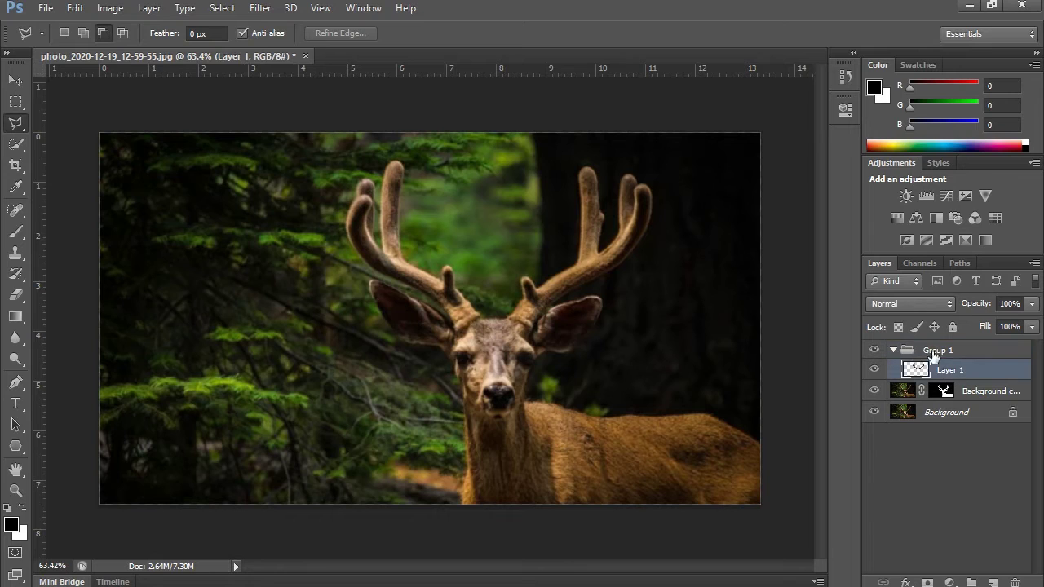
pyautogui.click(893, 351)
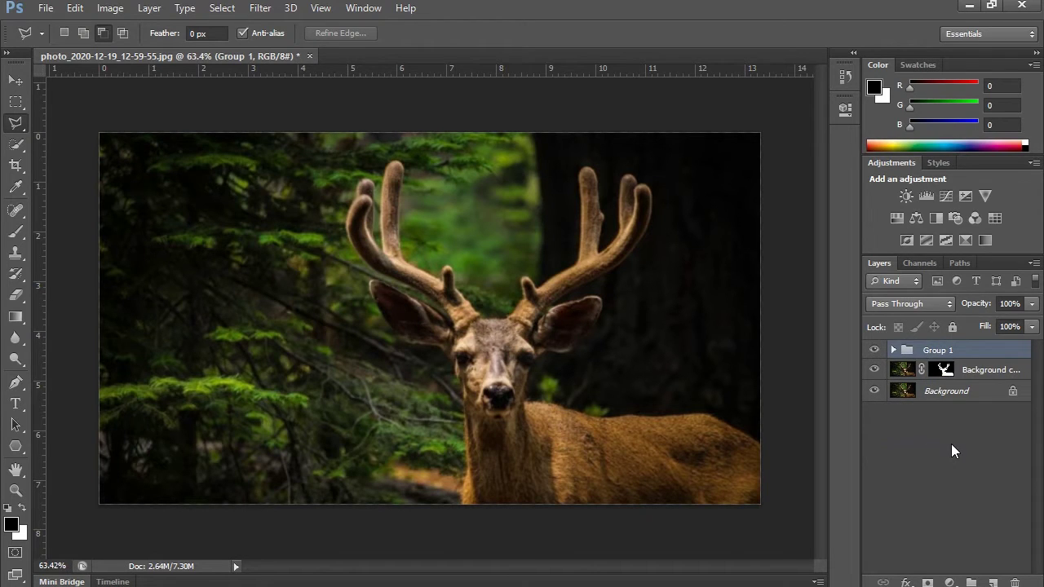
# - Add a Color Lookup adjustment using the Moonlight.3DL file directly above the Background layer, and compare the image with and without it
pyautogui.click(930, 397)
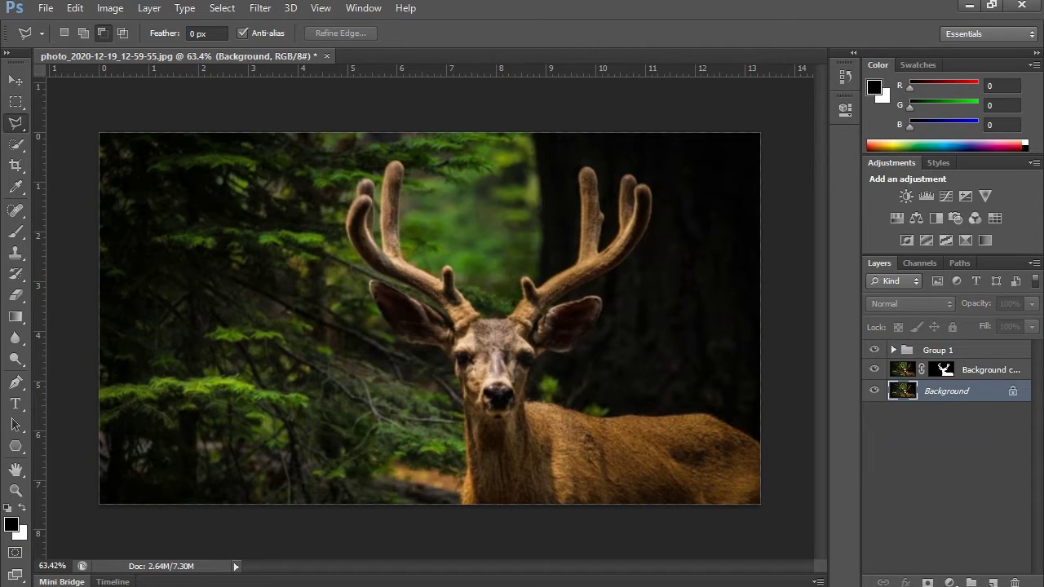
pyautogui.click(949, 582)
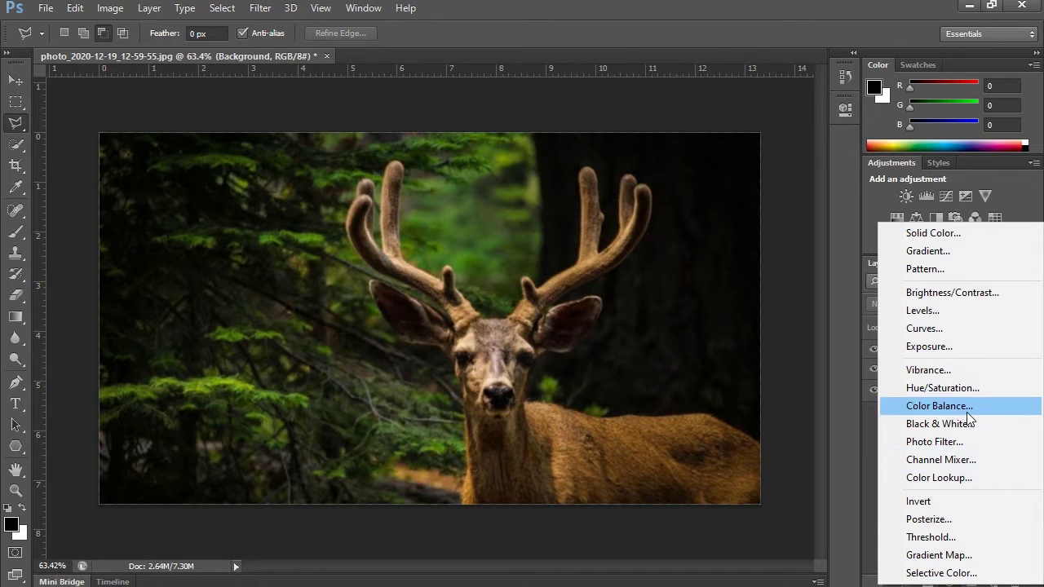
pyautogui.click(972, 477)
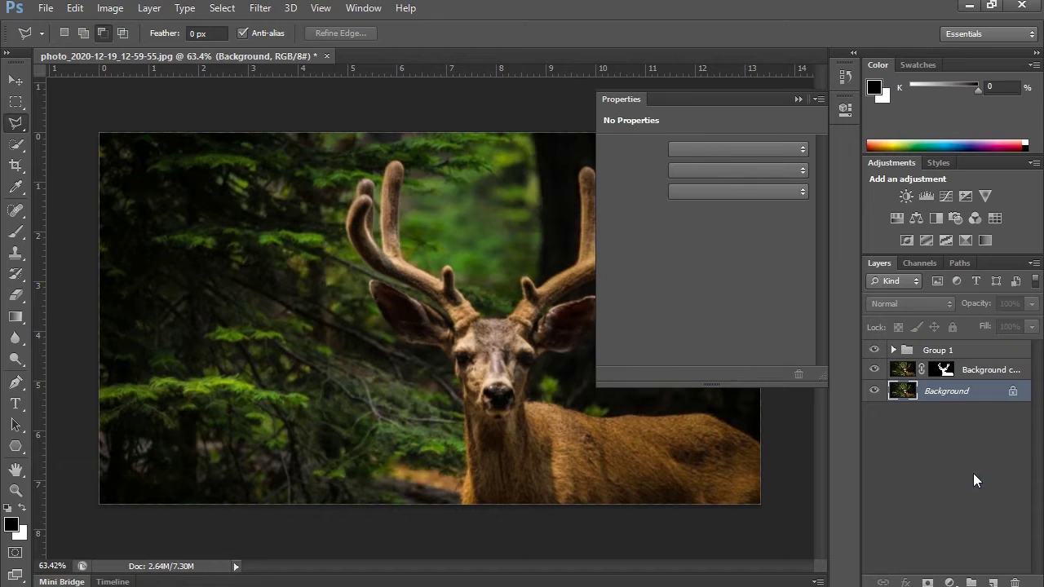
pyautogui.click(737, 150)
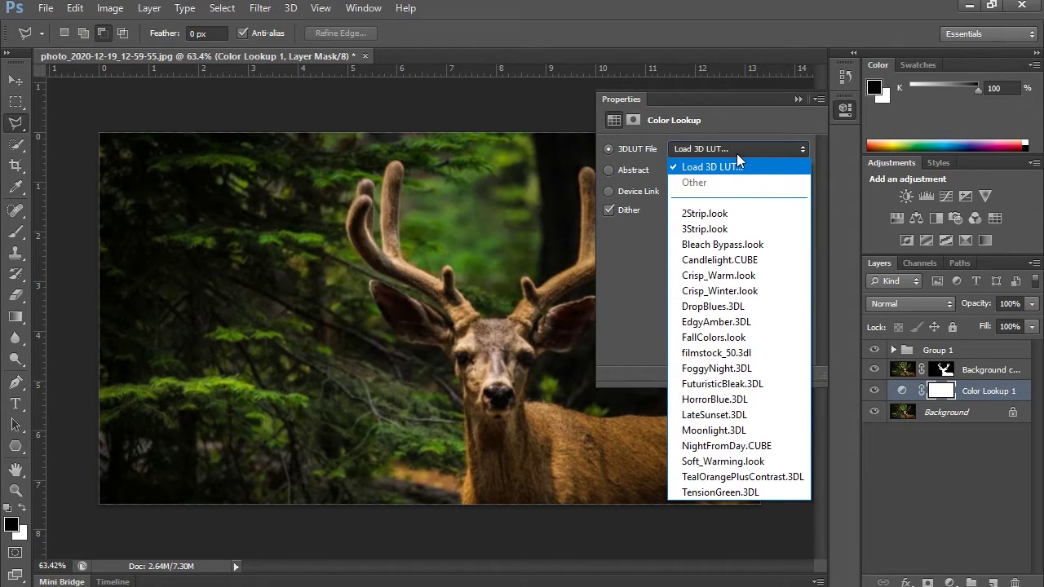
pyautogui.click(738, 432)
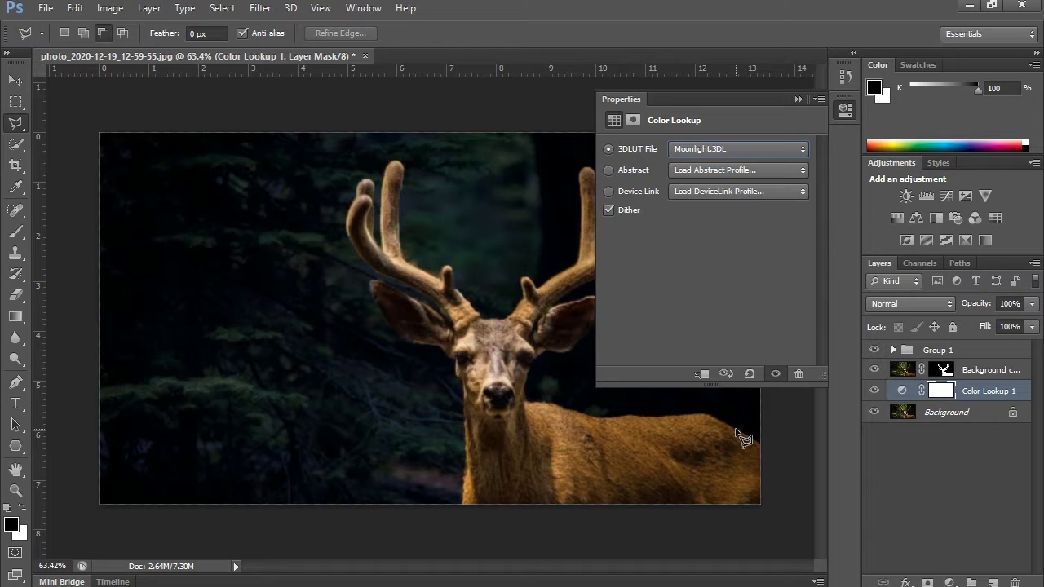
pyautogui.click(845, 107)
pyautogui.click(873, 391)
pyautogui.click(874, 392)
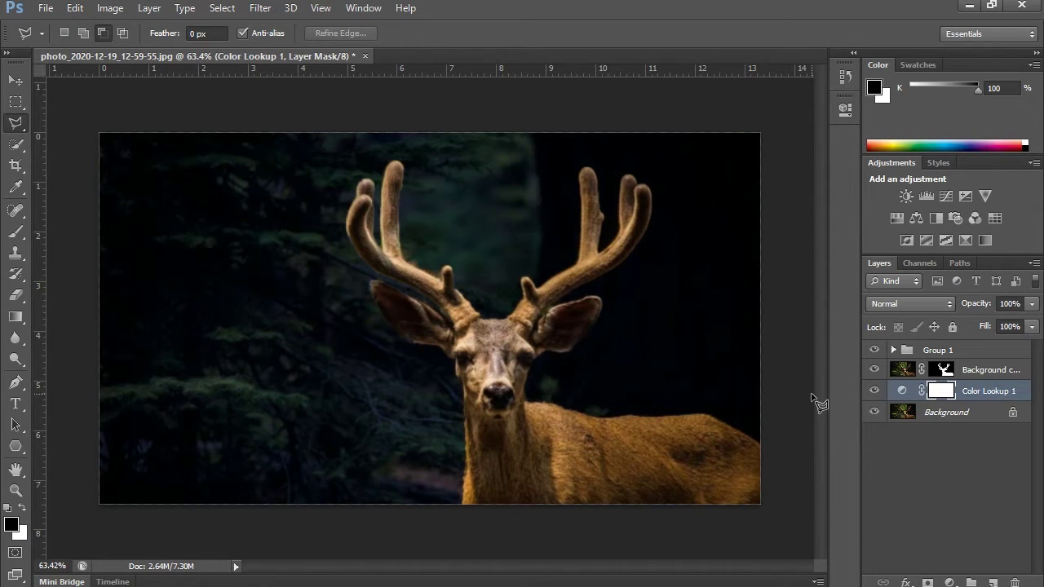
# - Add a Black & White adjustment above the Color Lookup layer and reduce its opacity to about 59%
pyautogui.click(949, 582)
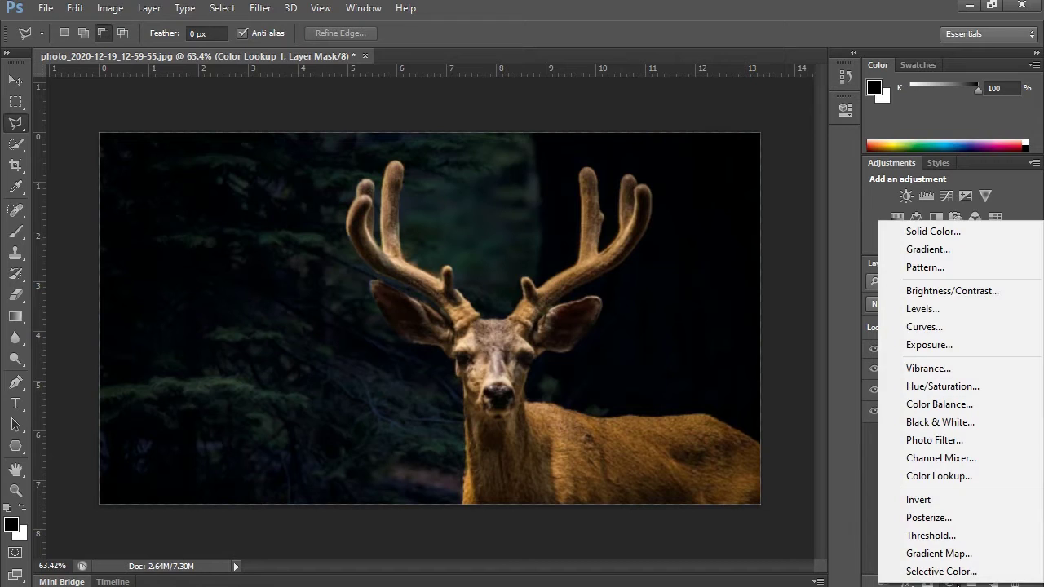
pyautogui.click(948, 582)
pyautogui.click(949, 582)
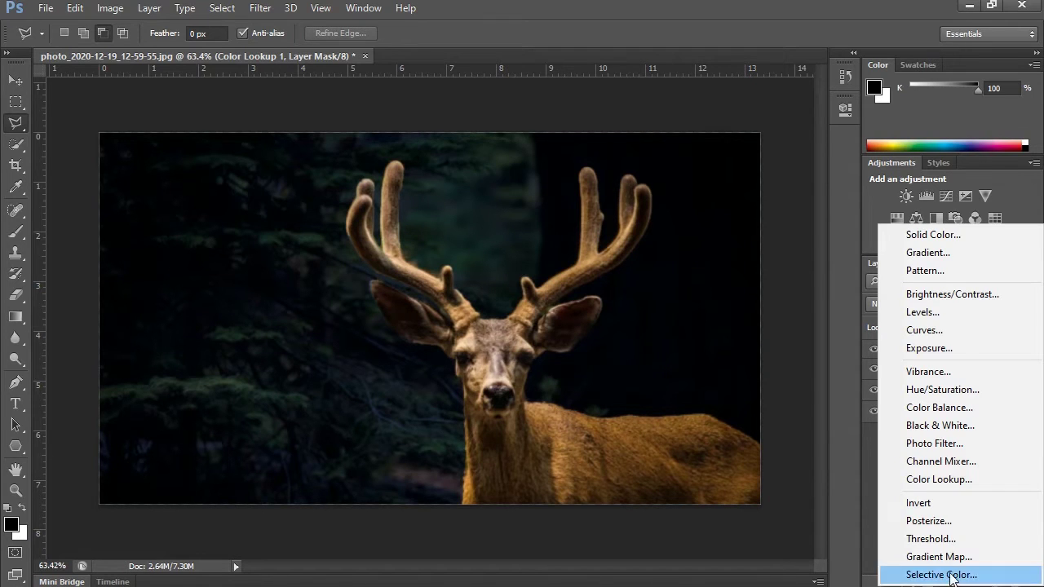
pyautogui.click(956, 431)
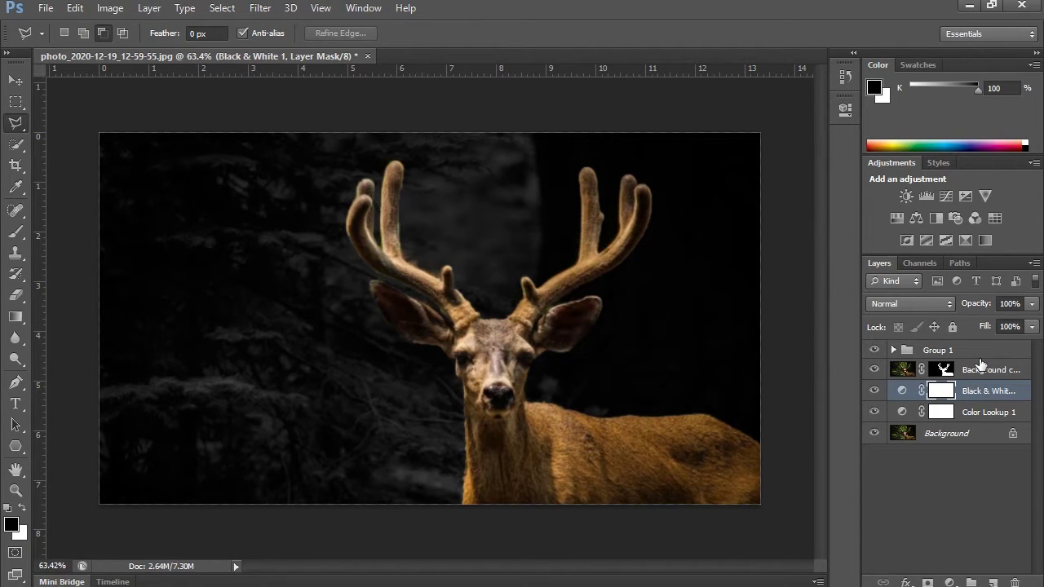
pyautogui.click(1031, 305)
pyautogui.moveTo(1017, 317); pyautogui.dragTo(998, 331)
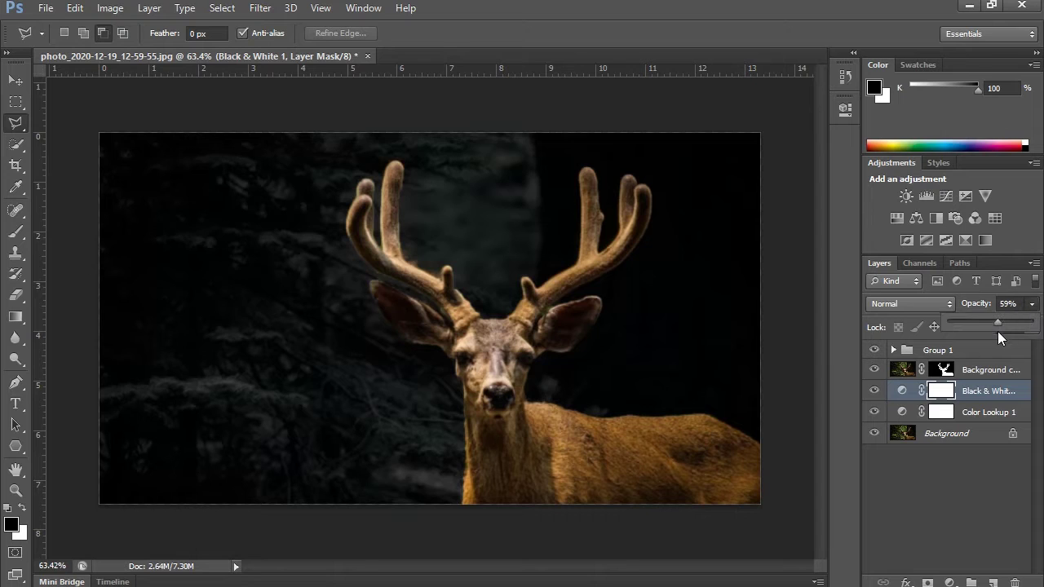
pyautogui.click(975, 465)
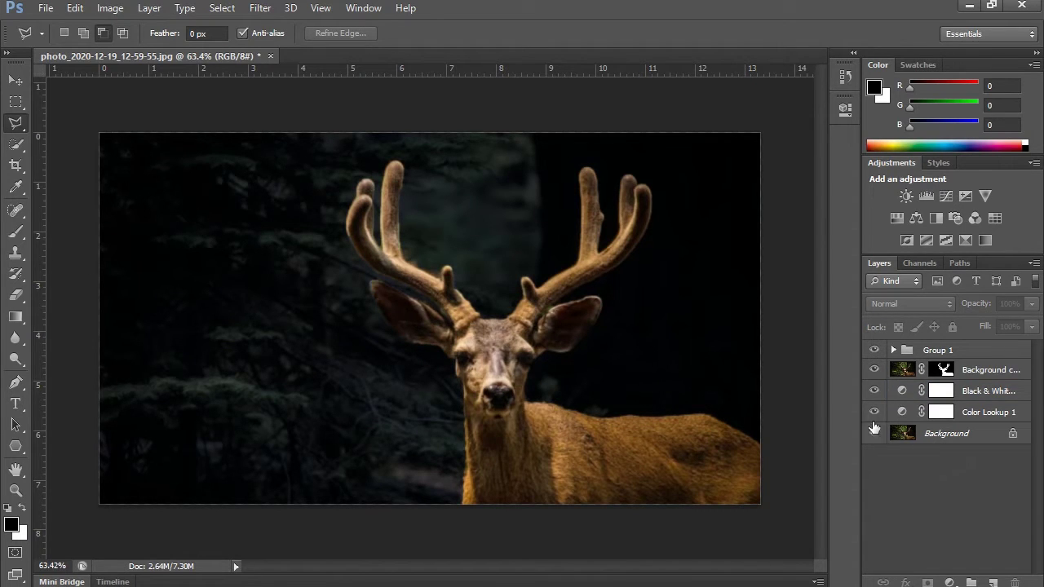
# - Convert the antler layer Layer 1 inside Group 1 to a smart object
pyautogui.click(892, 349)
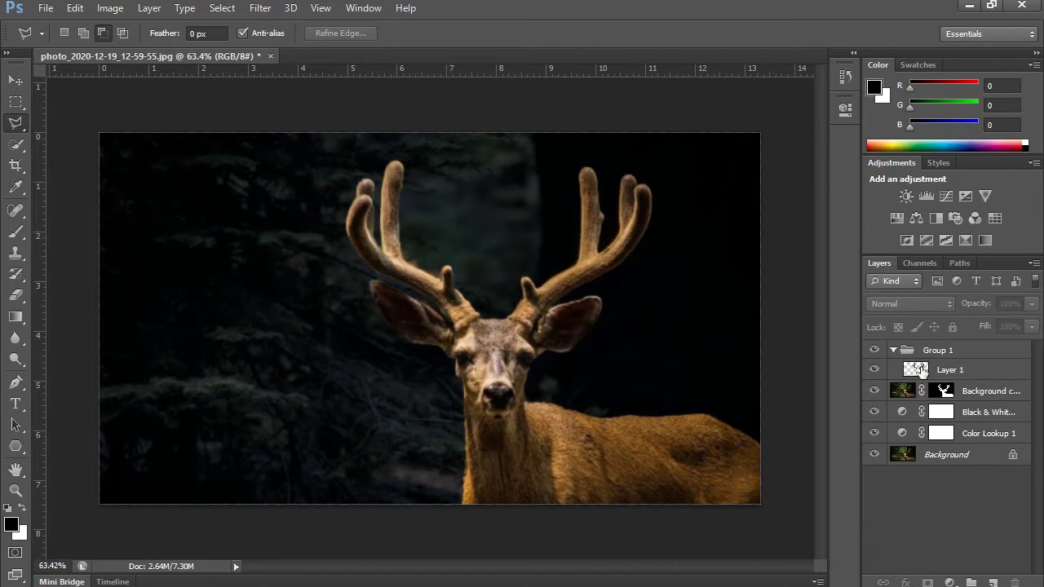
pyautogui.click(913, 369)
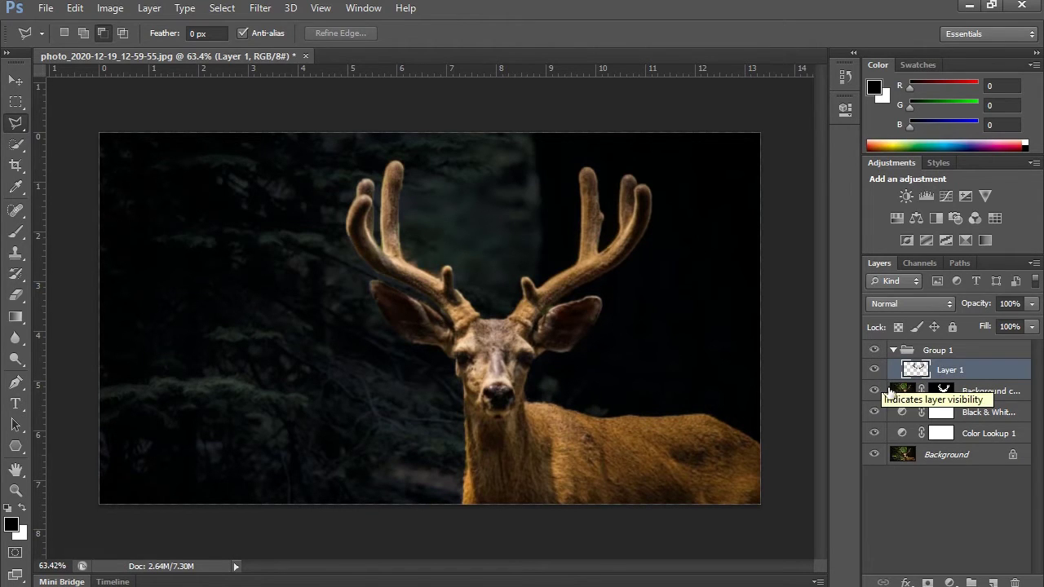
pyautogui.rightClick(938, 372)
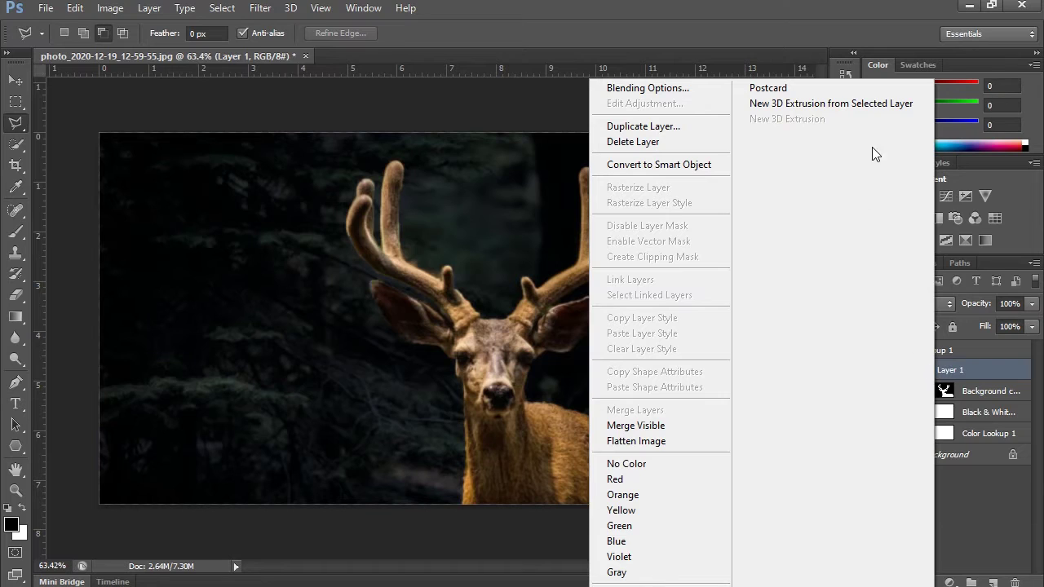
pyautogui.click(721, 165)
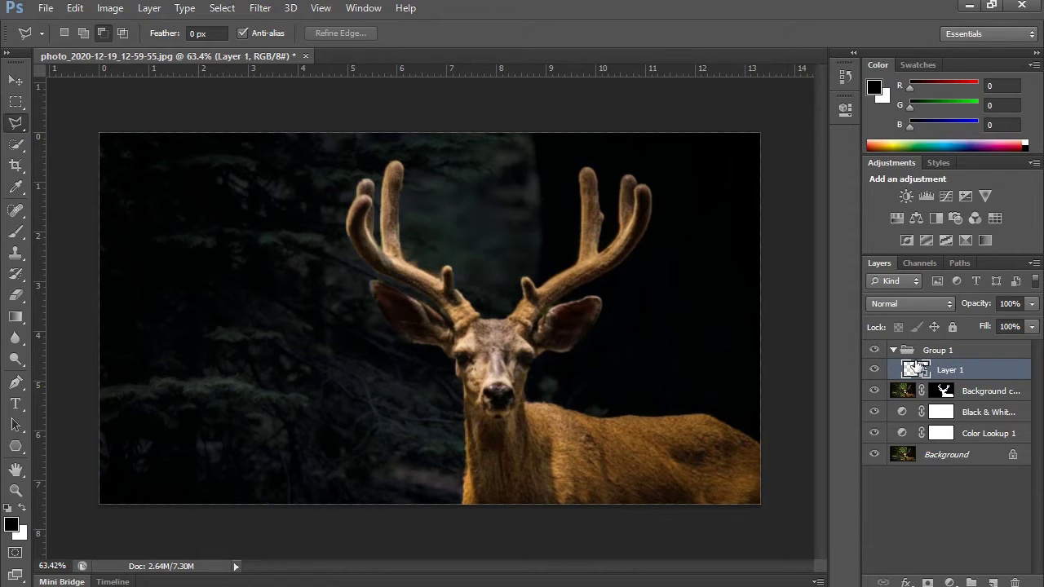
# - Duplicate the antler smart object Layer 1 within Group 1
pyautogui.click(992, 583)
pyautogui.click(951, 373)
pyautogui.press('Delete')
pyautogui.hotkey('ctrl', 'j')
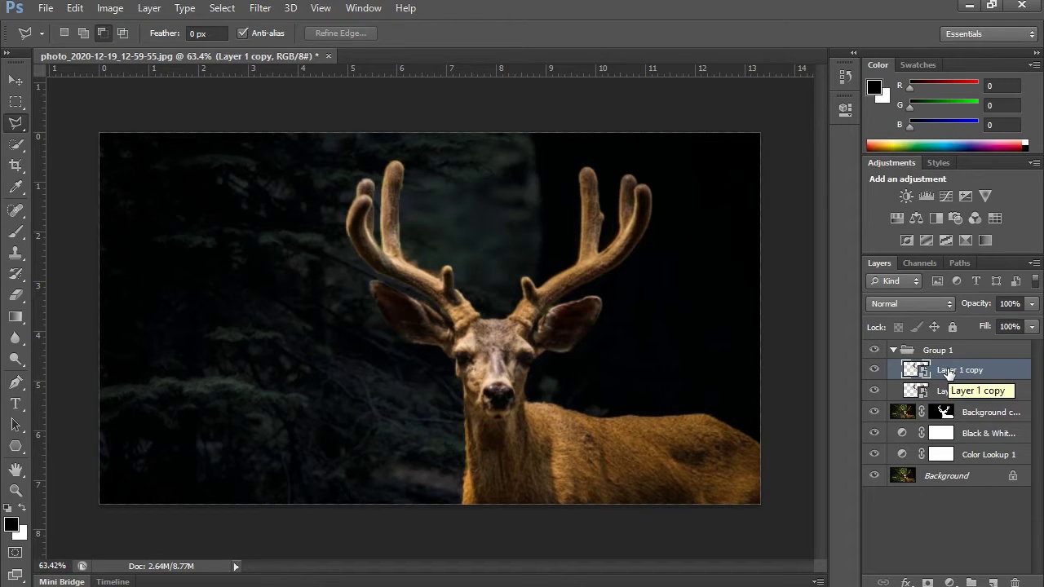
# - Try the Linear Burn blend mode on the Layer 1 copy antlers
pyautogui.click(911, 302)
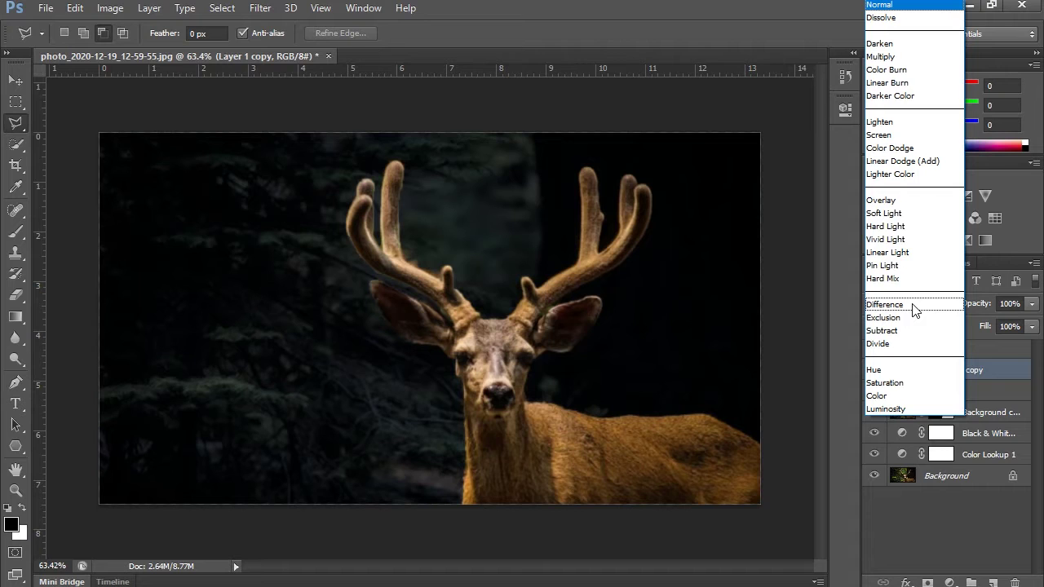
pyautogui.click(915, 83)
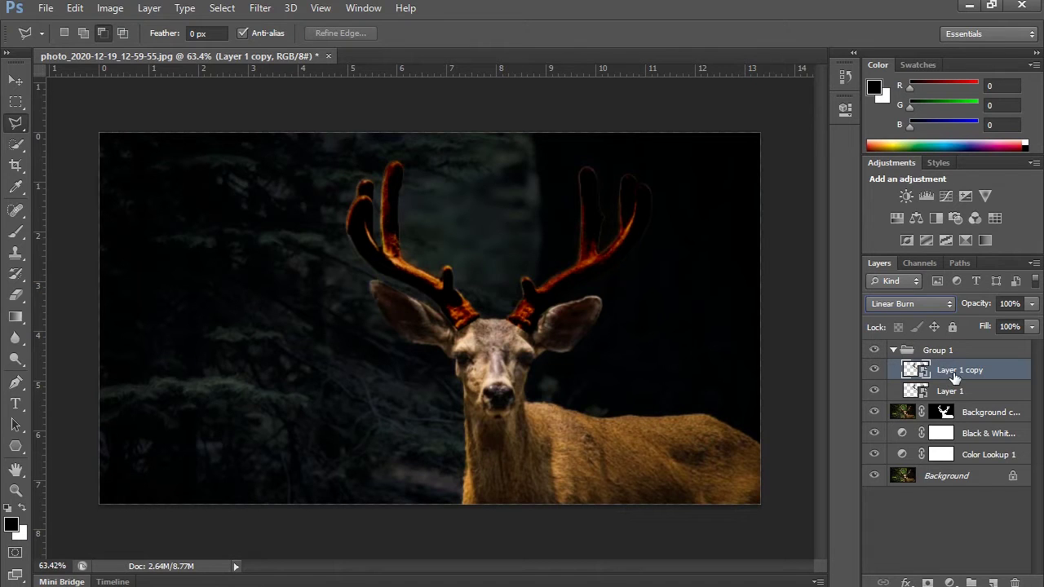
pyautogui.click(906, 304)
pyautogui.click(901, 83)
# - Set Layer 1 copy's blend mode to Linear Dodge (Add) and apply a Gaussian Blur with a 5-pixel radius
pyautogui.click(889, 309)
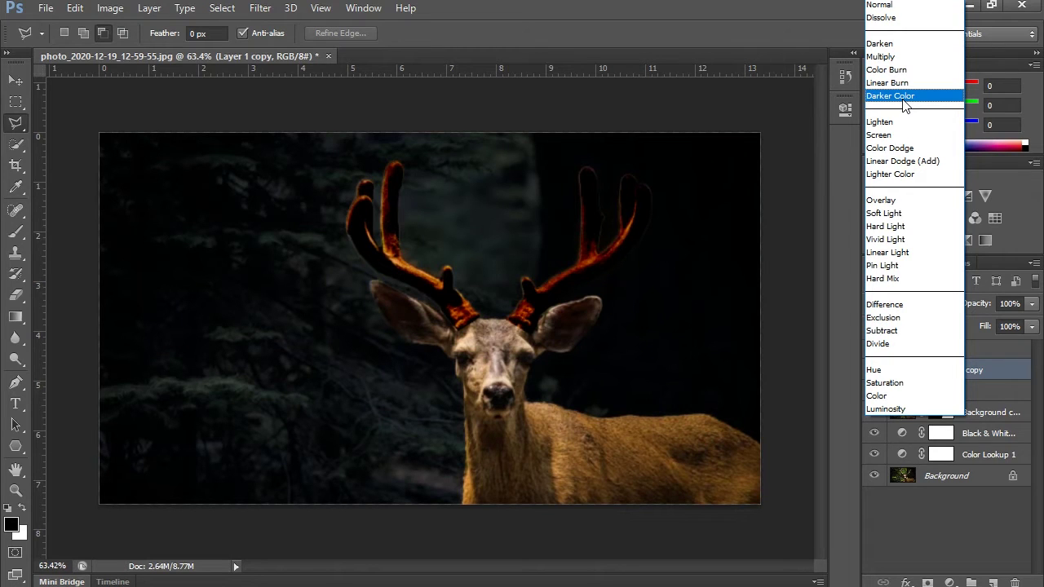
pyautogui.click(930, 162)
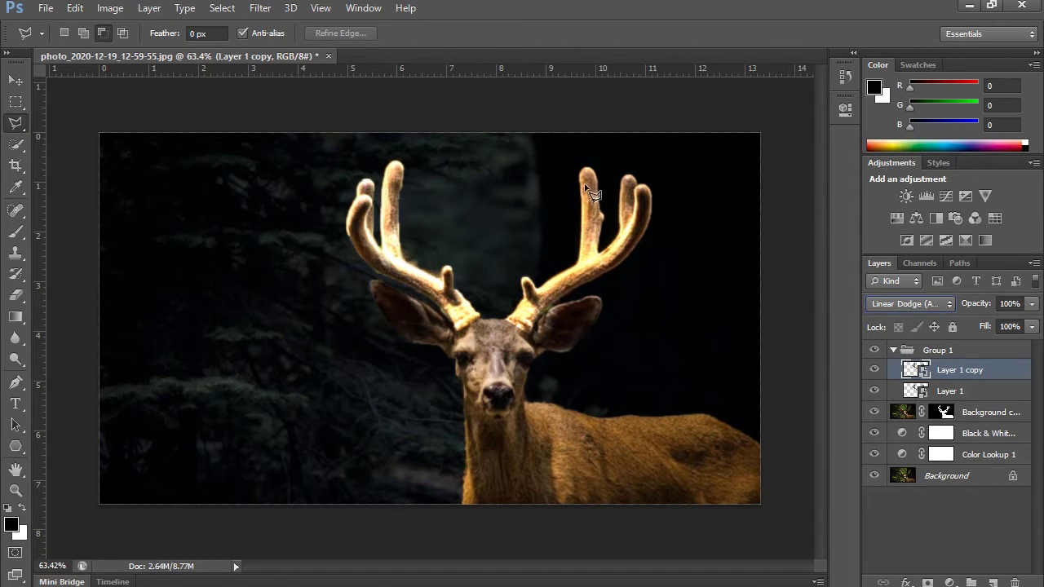
pyautogui.click(261, 8)
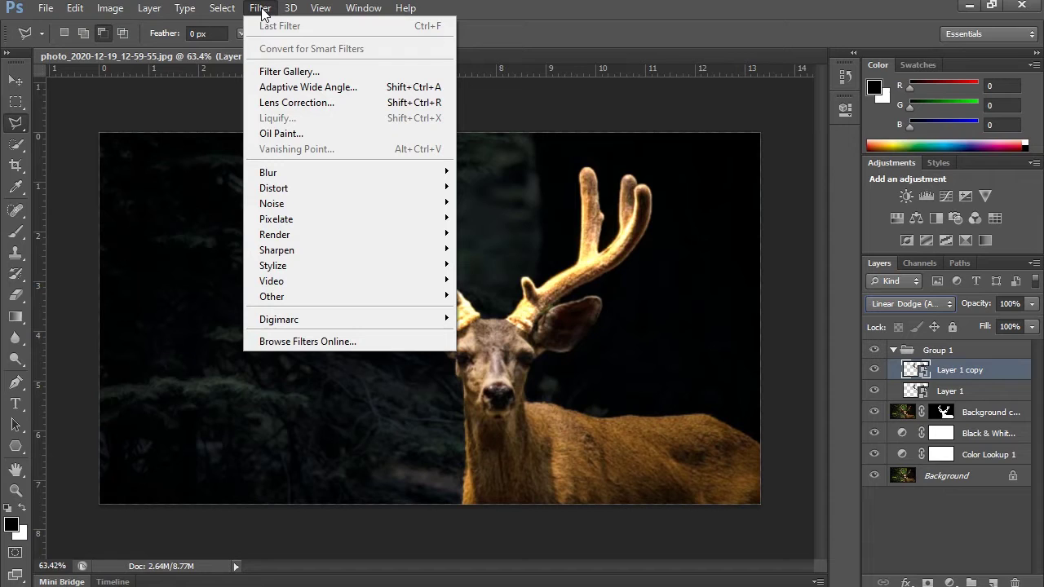
pyautogui.moveTo(289, 171)
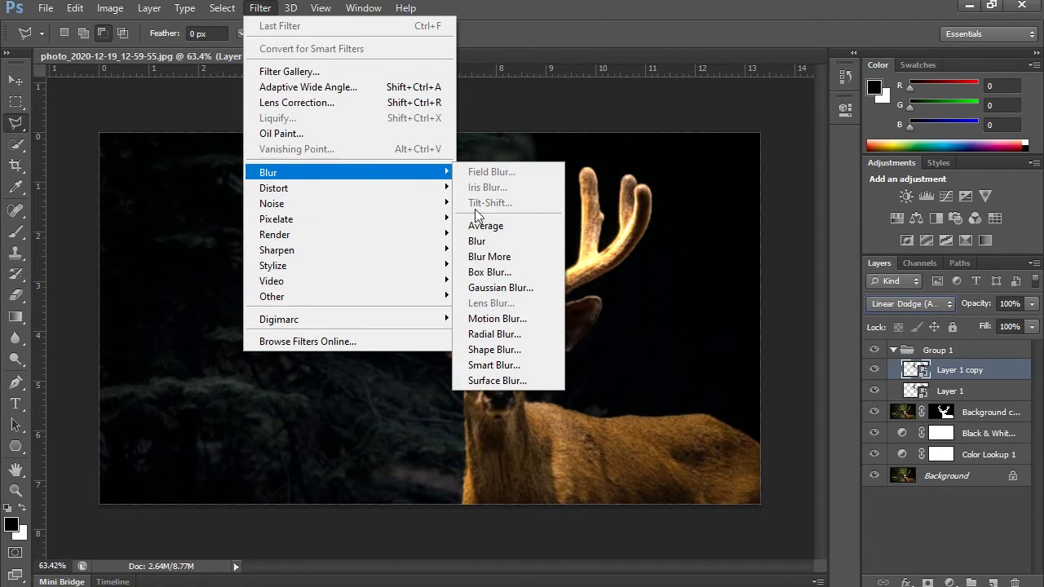
pyautogui.click(502, 287)
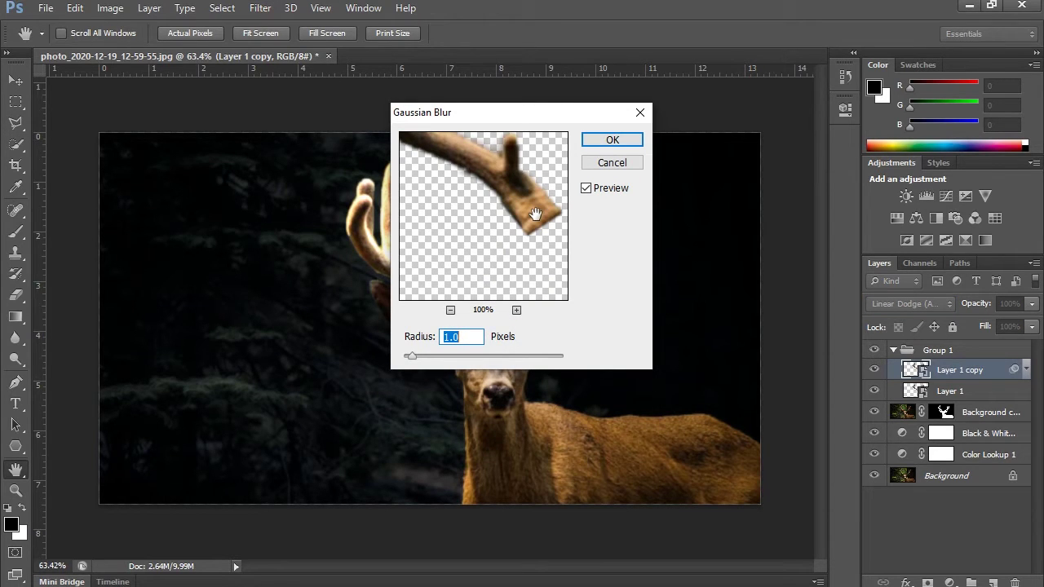
pyautogui.write('5')
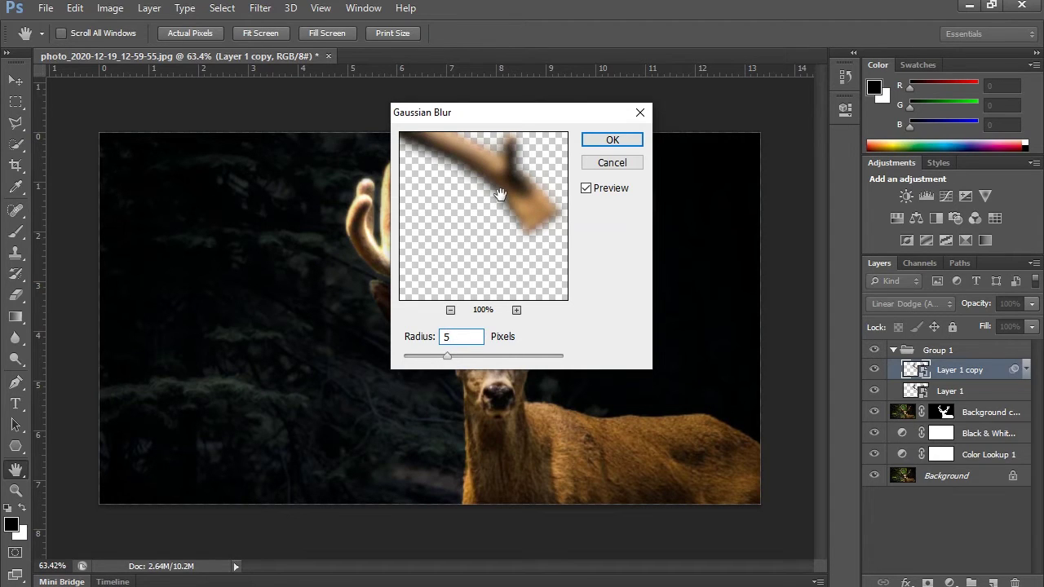
pyautogui.click(603, 141)
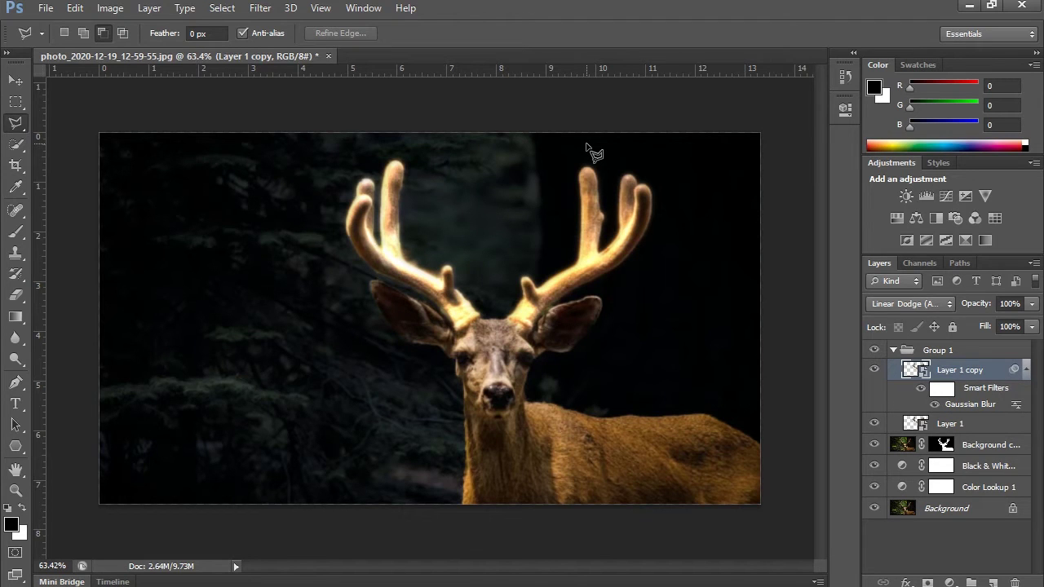
# - Check the glow by hiding and reshowing Layer 1 copy, and duplicate this blurred antler layer
pyautogui.click(874, 370)
pyautogui.click(874, 370)
pyautogui.hotkey('ctrl', 'j')
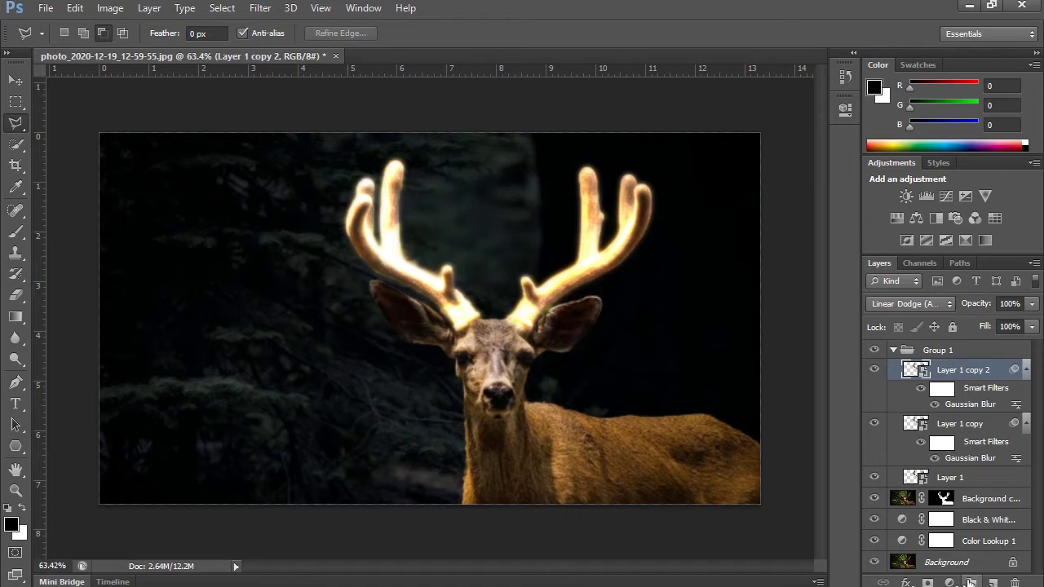
pyautogui.click(948, 582)
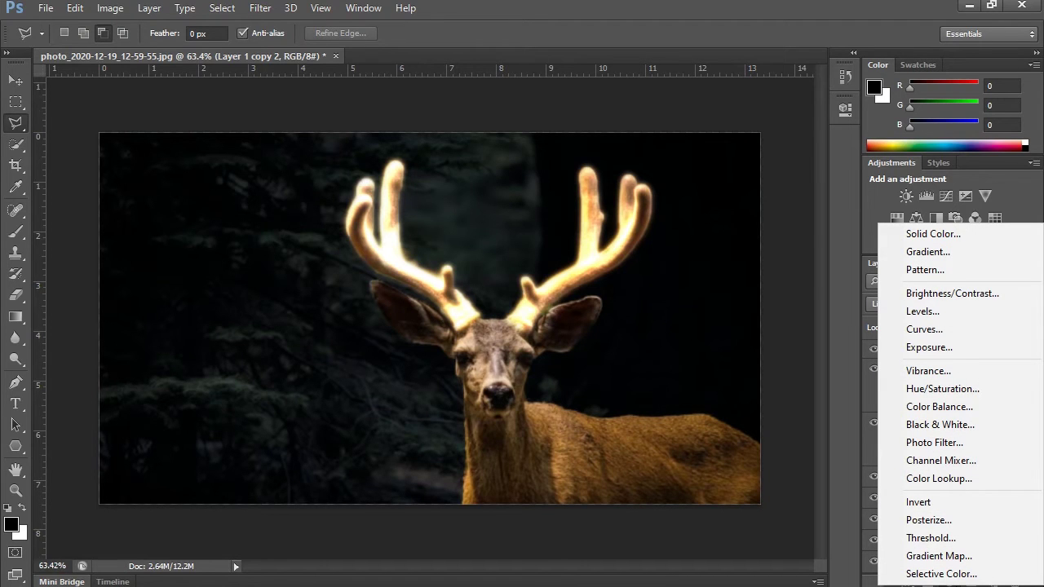
pyautogui.click(951, 252)
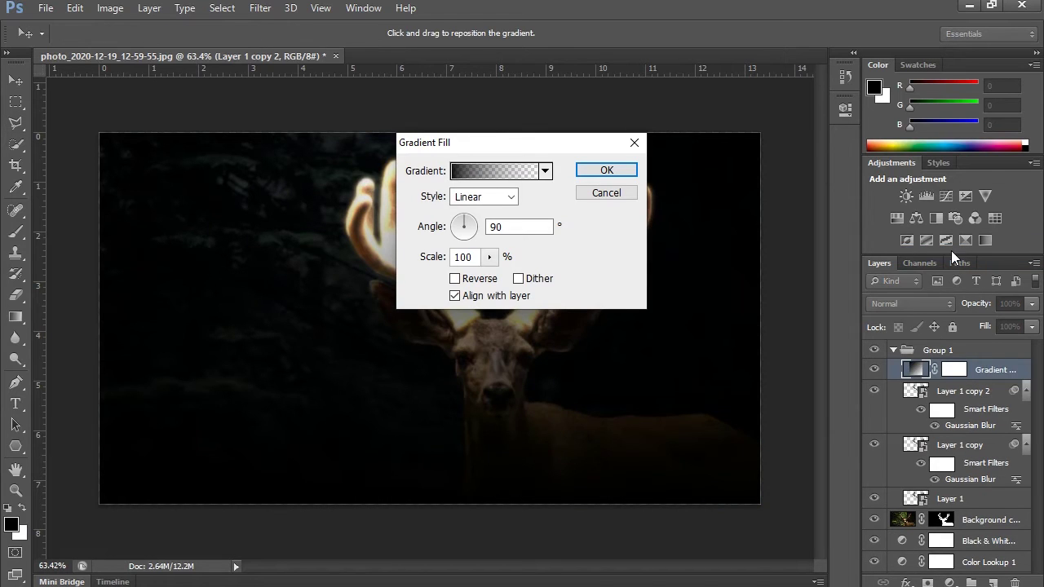
pyautogui.click(607, 193)
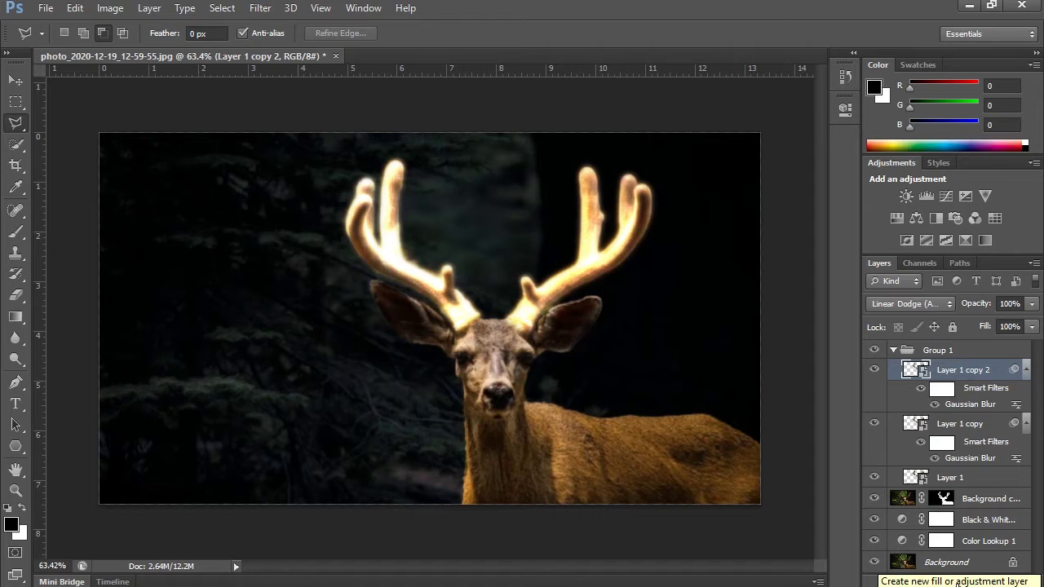
# - Compare the antler glow with and without Layer 1 copy 2 by hiding and reshowing that layer
pyautogui.click(875, 372)
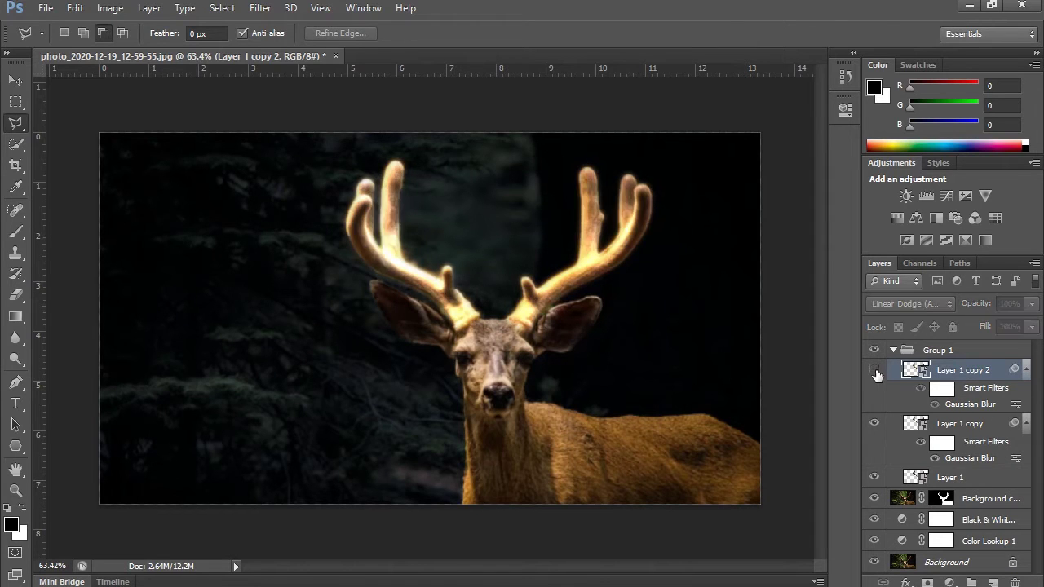
pyautogui.click(874, 372)
pyautogui.click(948, 582)
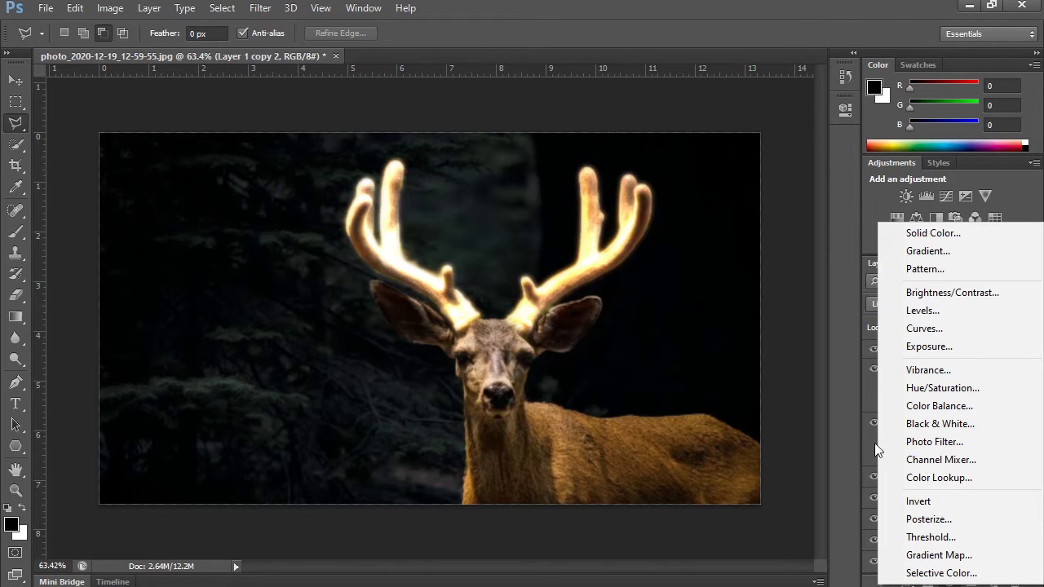
pyautogui.click(822, 565)
pyautogui.rightClick(983, 420)
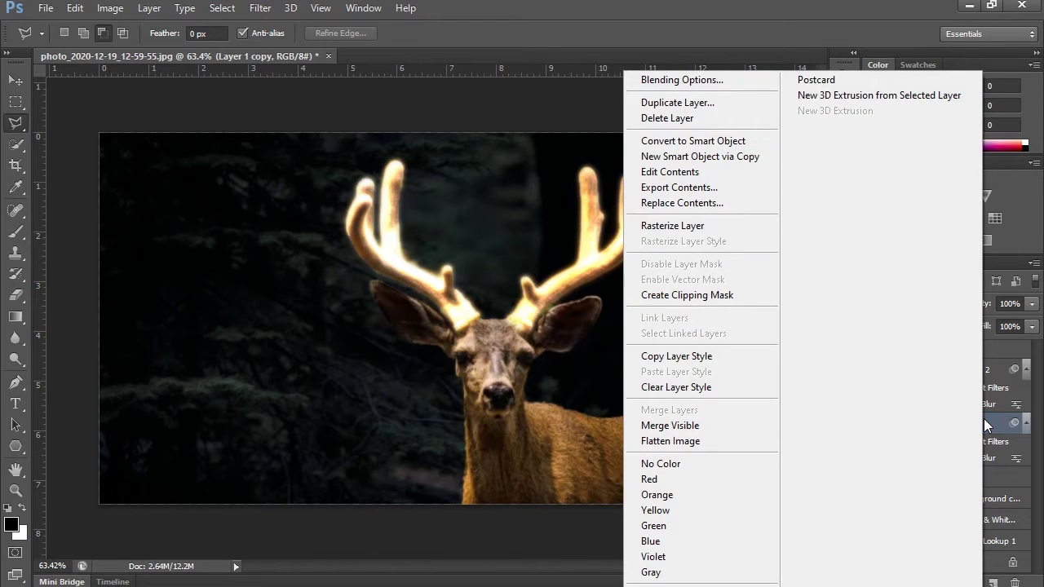
pyautogui.click(983, 418)
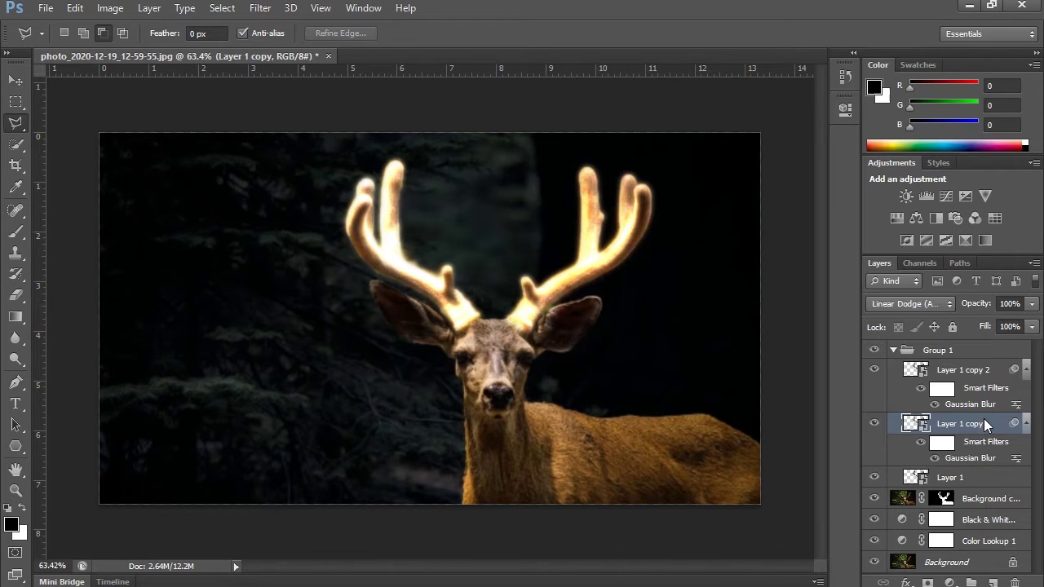
pyautogui.click(1027, 425)
pyautogui.click(1027, 425)
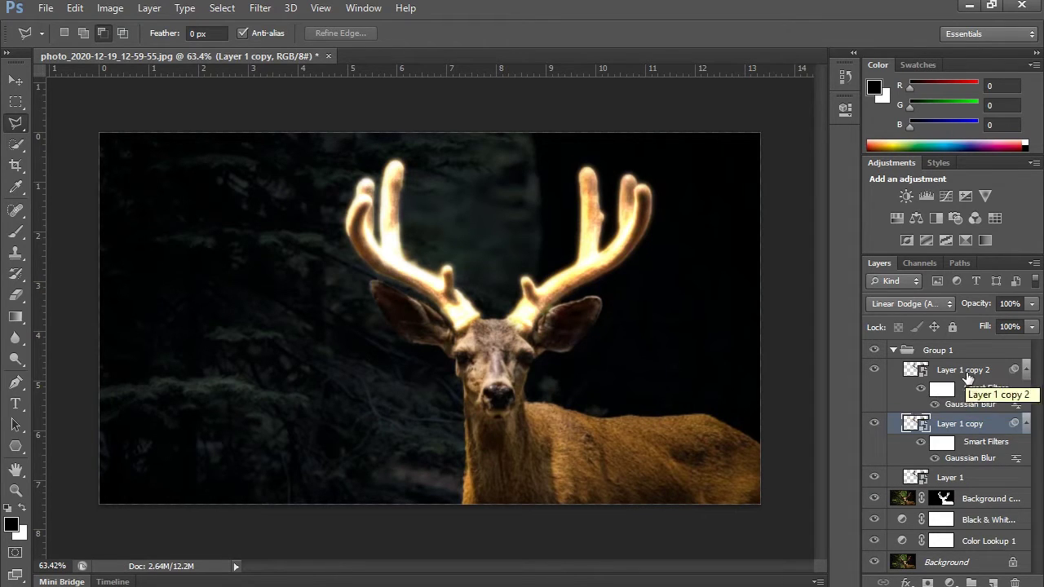
# - Apply an additional Gaussian Blur with a 5-pixel radius to Layer 1 copy 2
pyautogui.click(966, 369)
pyautogui.rightClick(967, 370)
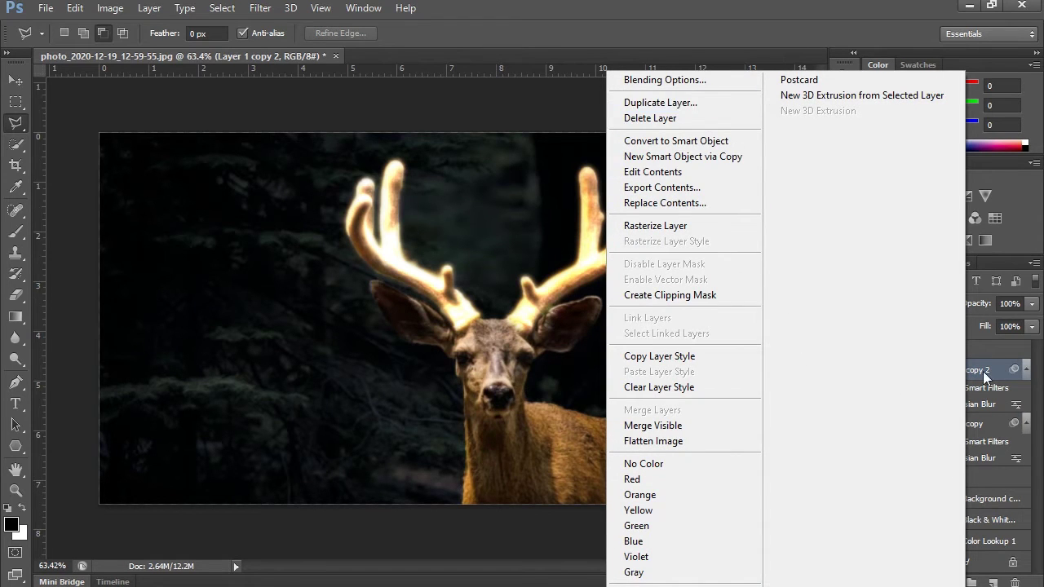
pyautogui.click(259, 9)
pyautogui.click(261, 8)
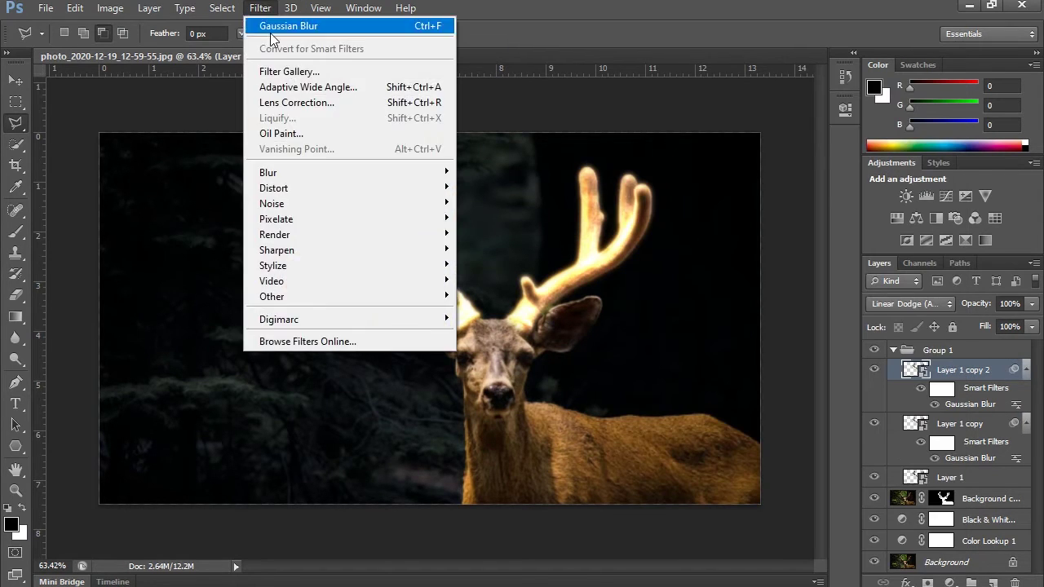
pyautogui.click(271, 26)
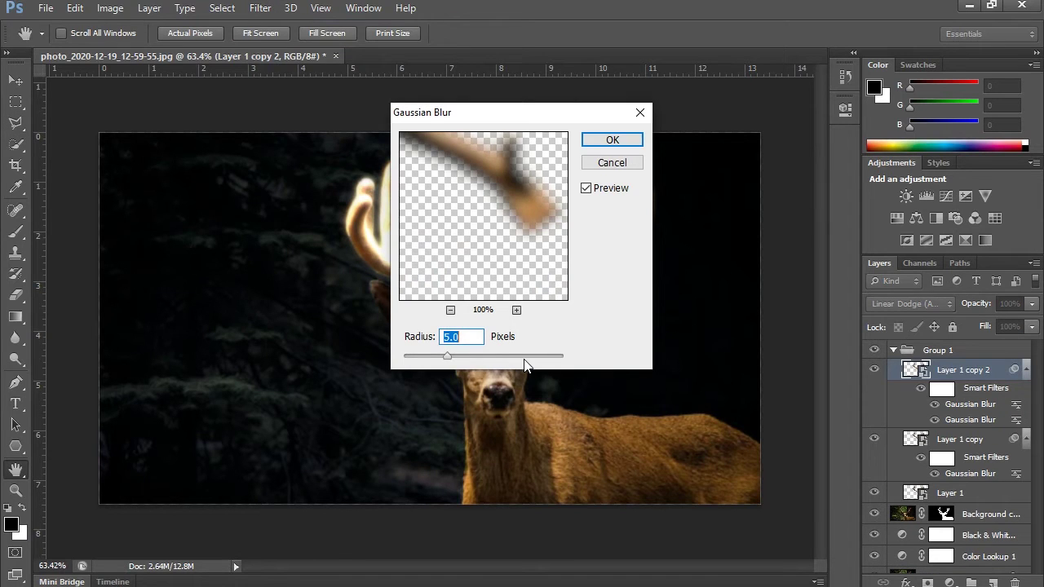
pyautogui.click(619, 143)
pyautogui.press('l')
# - Apply a second Gaussian Blur smart filter to the Layer 1 copy antlers
pyautogui.click(960, 439)
pyautogui.click(261, 8)
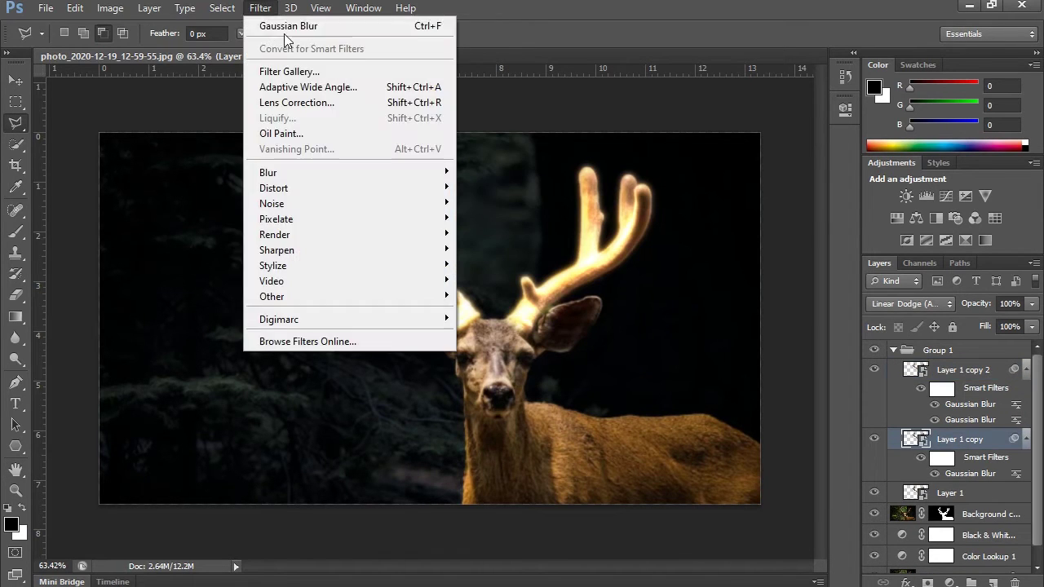
pyautogui.click(277, 26)
pyautogui.click(617, 141)
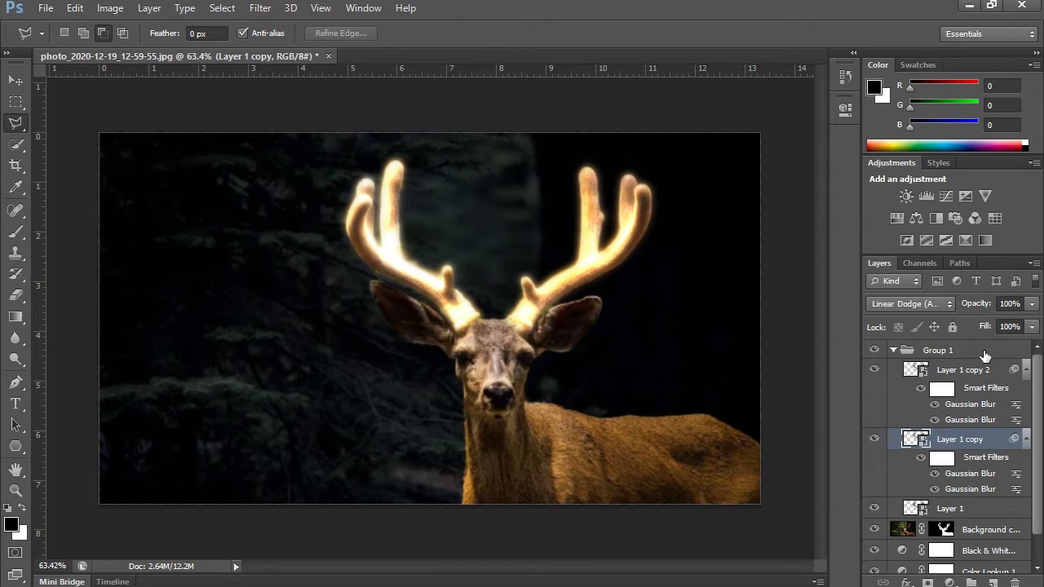
# - Apply a further Gaussian Blur with a 100-pixel radius to Layer 1 copy 2
pyautogui.hotkey('alt', ']')
pyautogui.click(261, 8)
pyautogui.click(277, 26)
pyautogui.write('100')
pyautogui.click(612, 140)
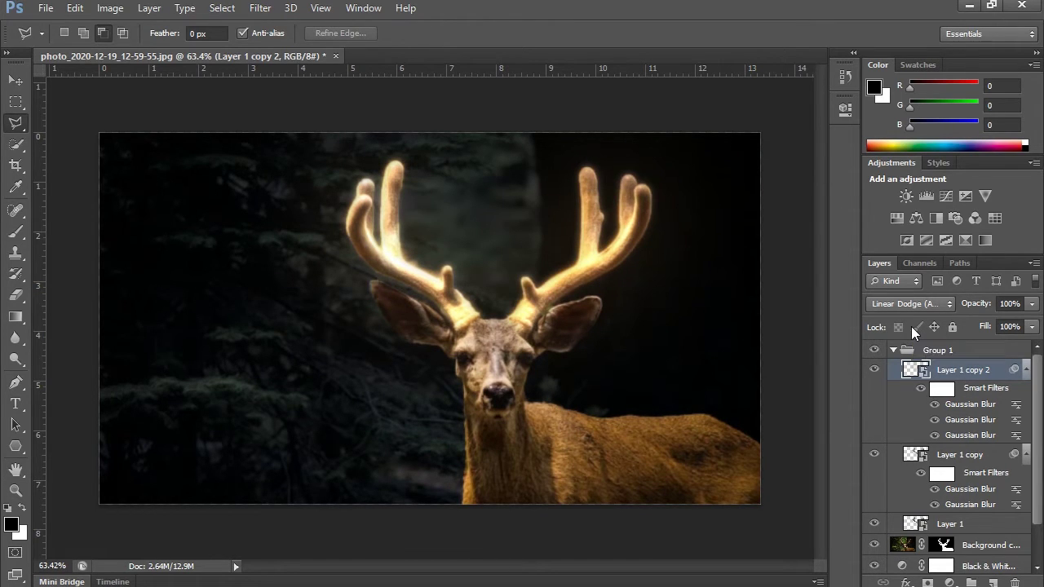
# - Duplicate Layer 1 copy 2 and apply a Gaussian Blur with a 250-pixel radius to the duplicate
pyautogui.hotkey('ctrl', 'j')
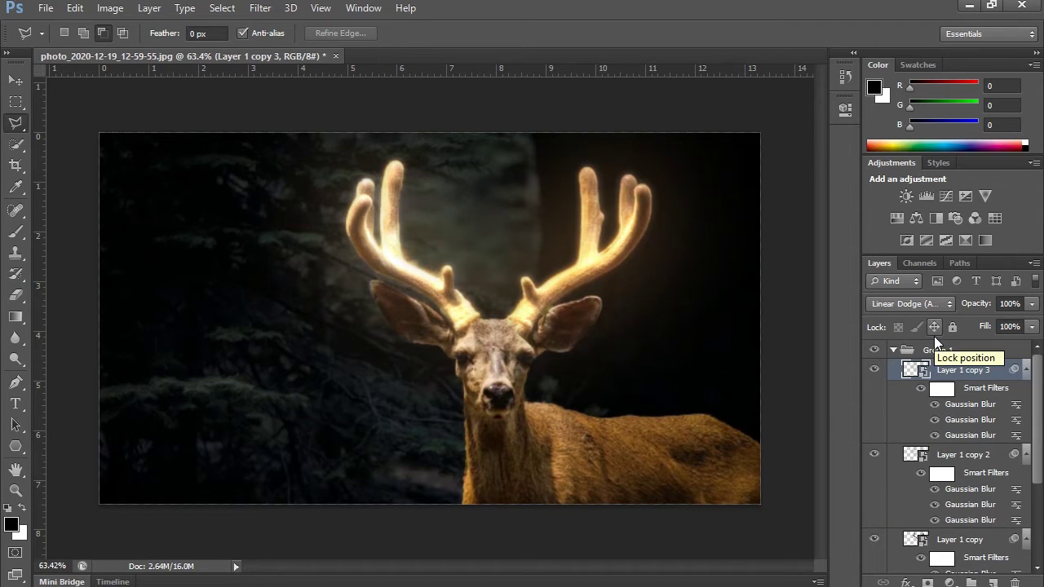
pyautogui.click(261, 8)
pyautogui.click(275, 27)
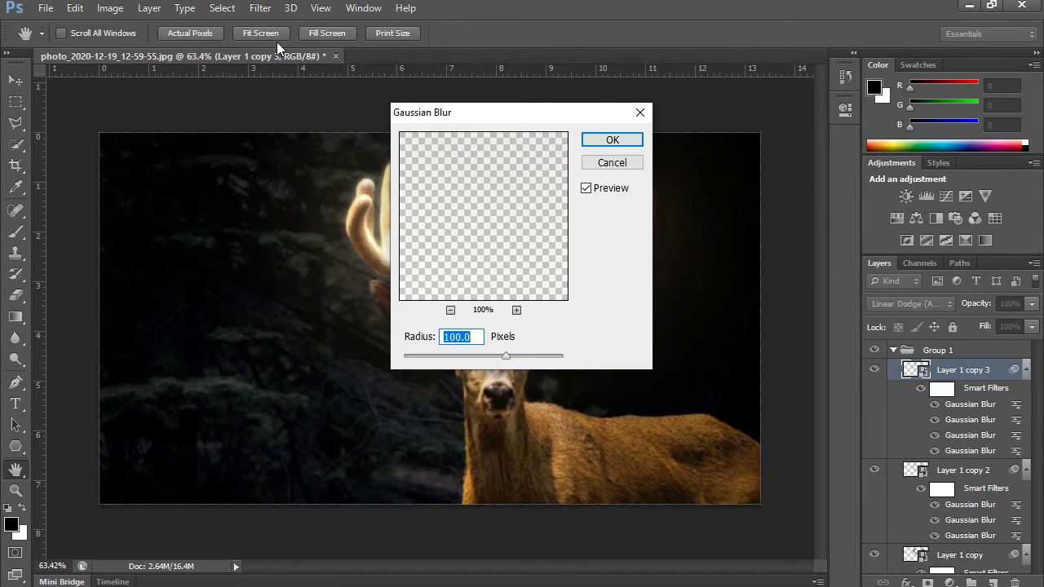
pyautogui.write('250')
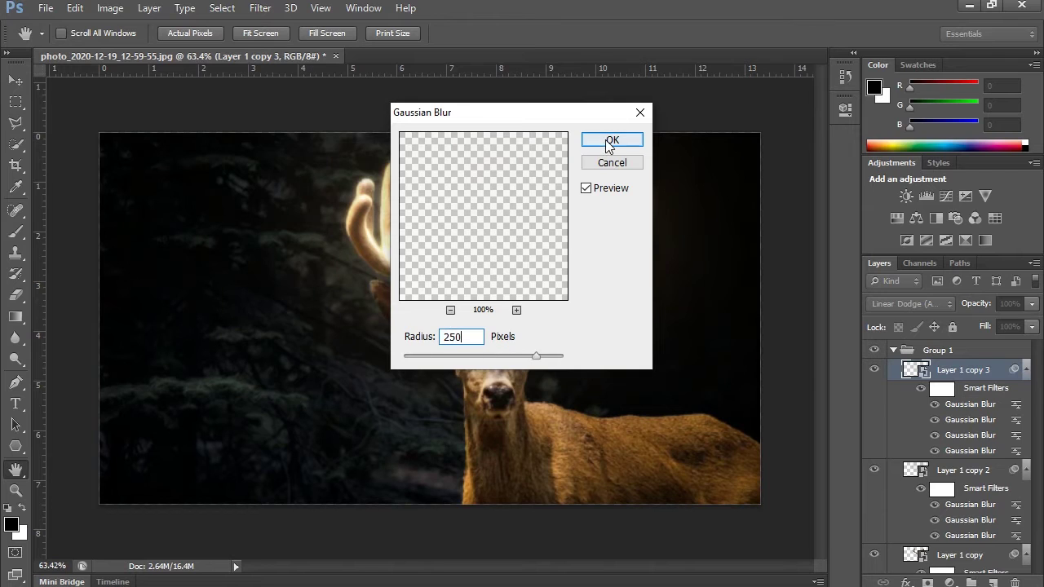
pyautogui.click(611, 139)
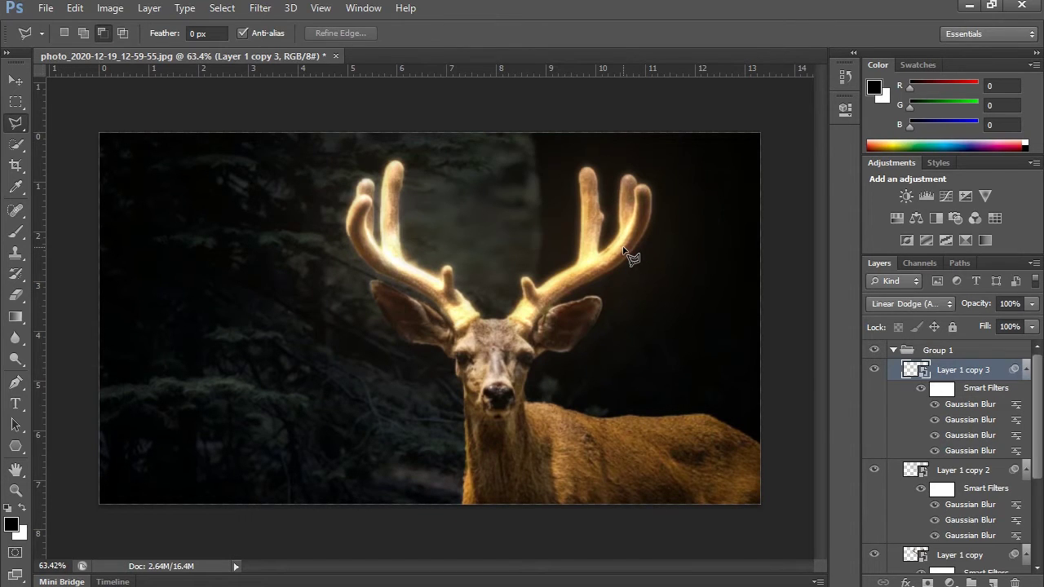
# - Duplicate Layer 1 copy 3 and keep the duplicate's topmost Gaussian Blur at a 250-pixel radius
pyautogui.hotkey('ctrl', 'j')
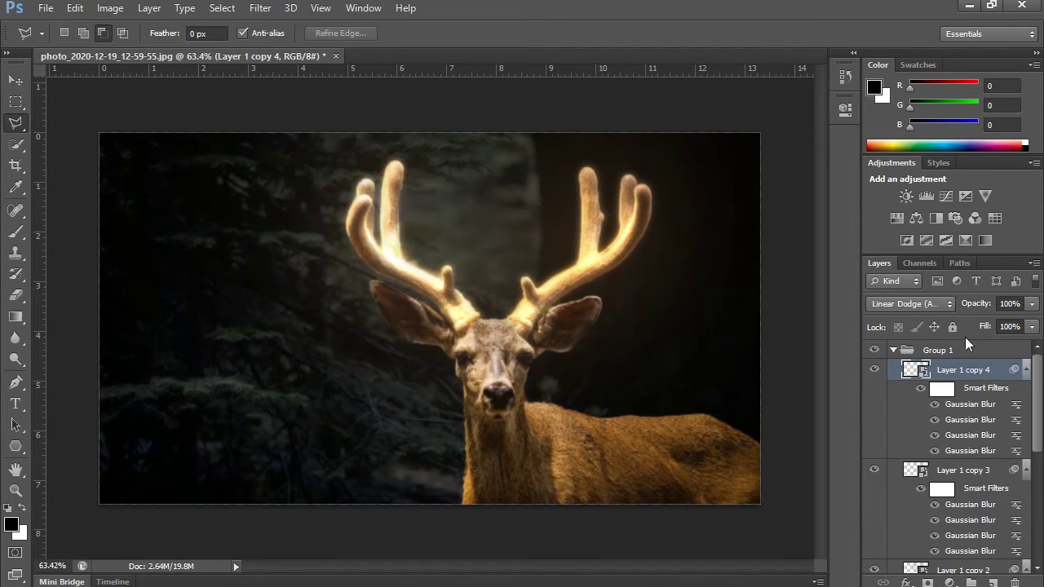
pyautogui.doubleClick(967, 404)
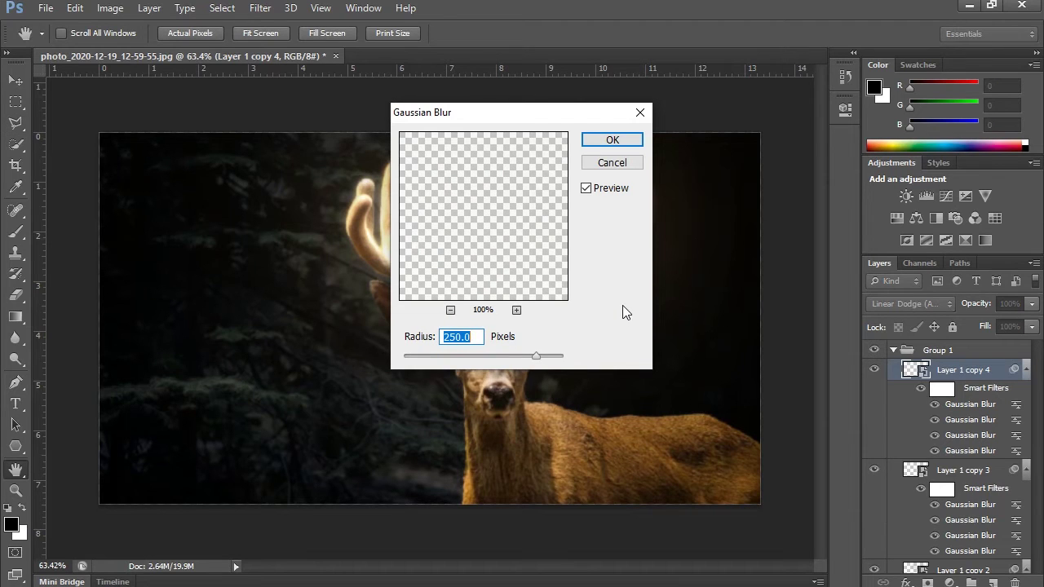
pyautogui.press('Return')
pyautogui.press('l')
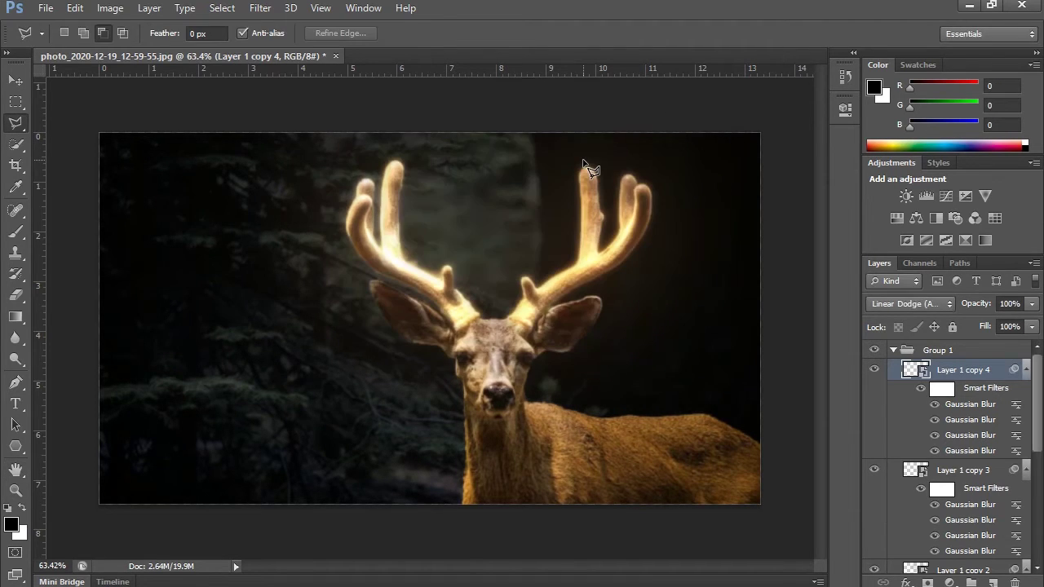
# - Collapse Group 1 and compare the whole antler glow by hiding and reshowing the group
pyautogui.click(892, 349)
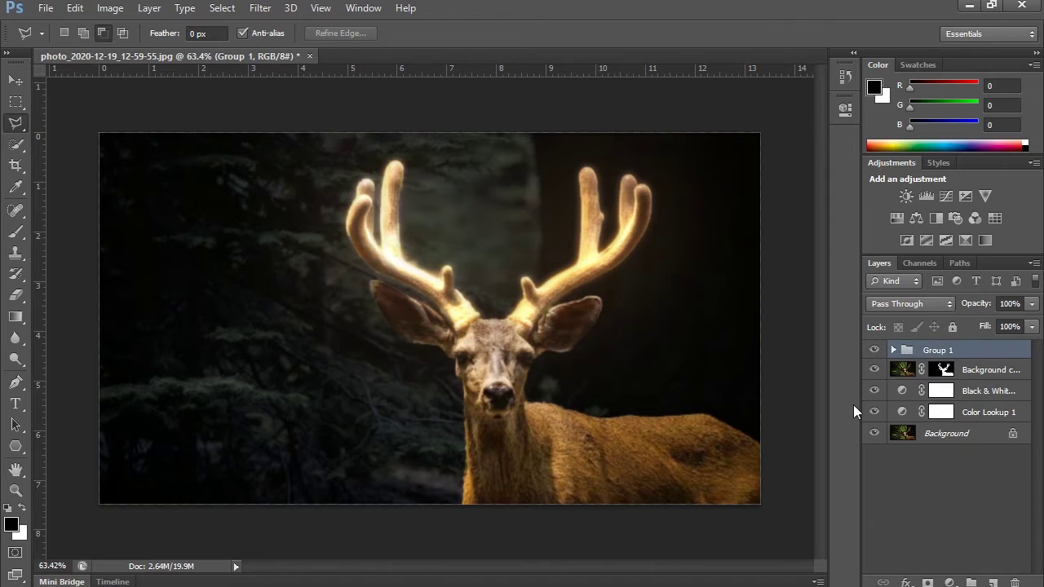
pyautogui.click(874, 350)
pyautogui.click(874, 350)
# - Add a Hue/Saturation adjustment clipped to Group 1 and colorize the glow with hue 33 and saturation 99
pyautogui.click(948, 583)
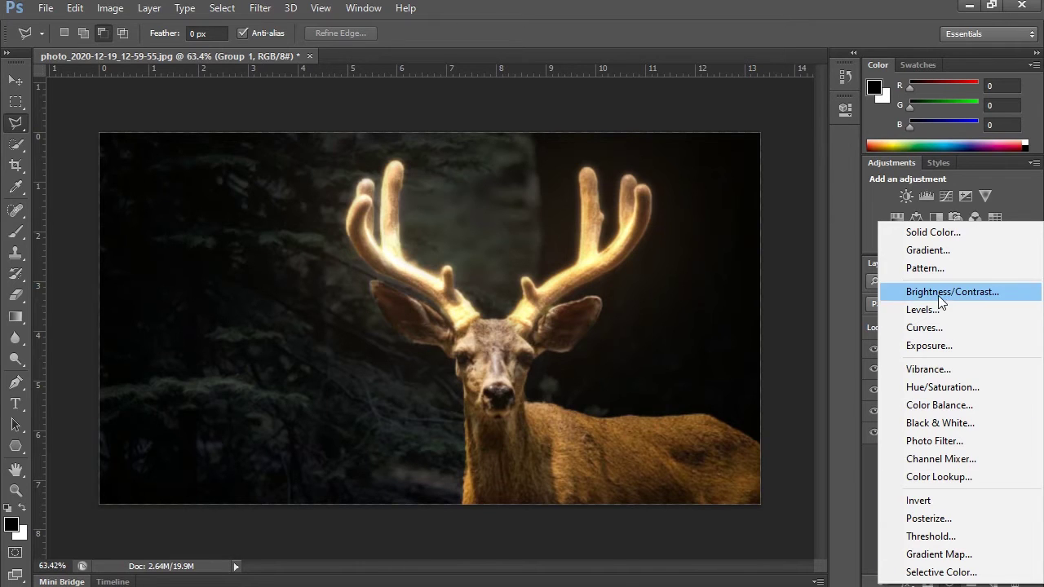
pyautogui.click(946, 386)
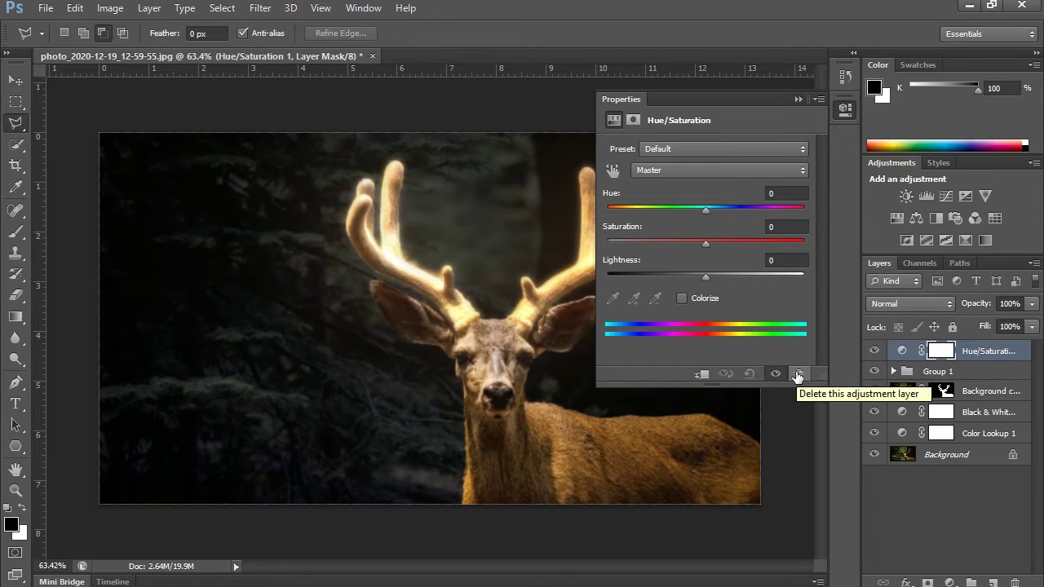
pyautogui.click(702, 375)
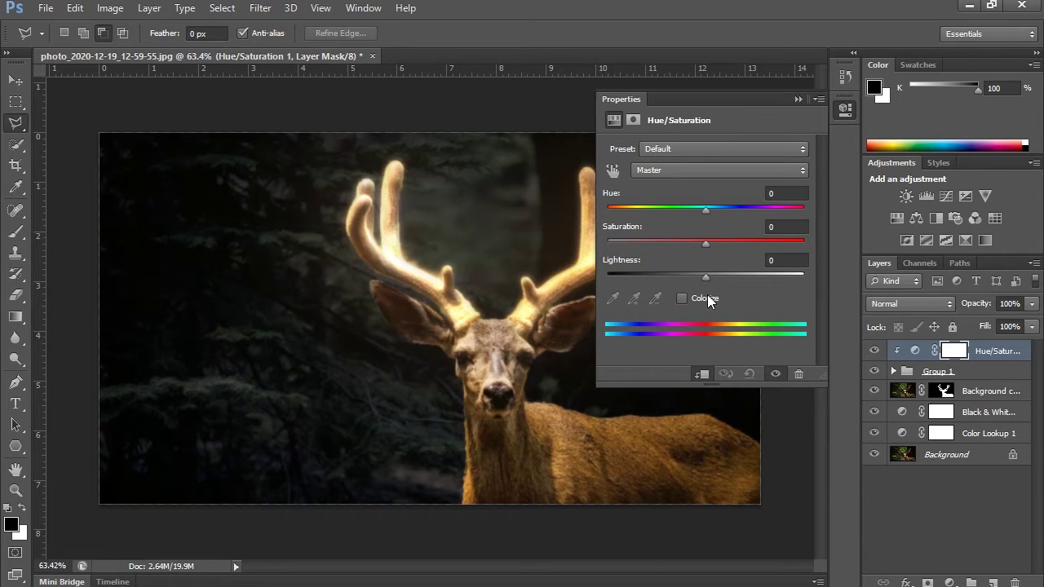
pyautogui.click(681, 299)
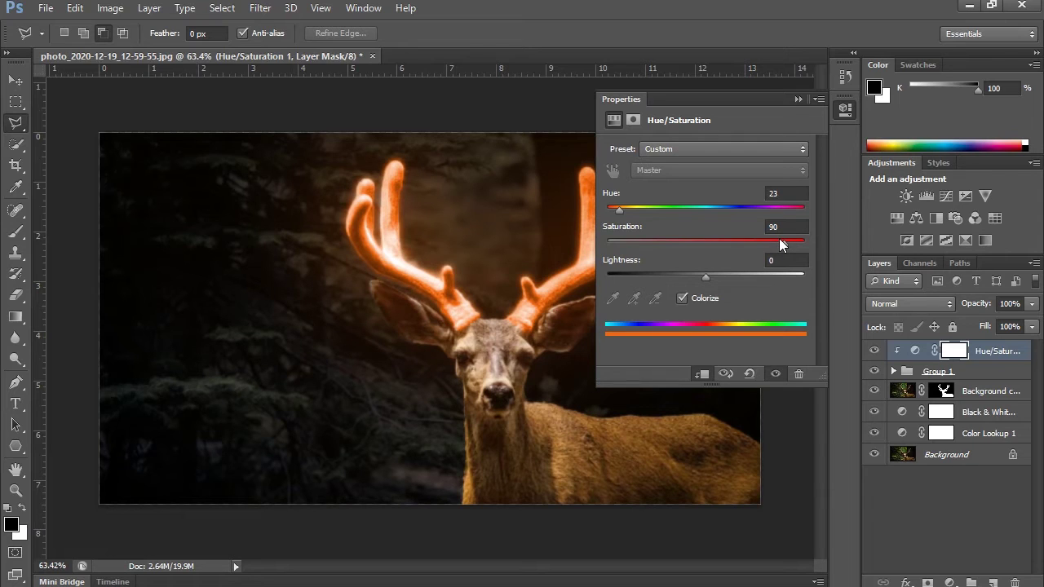
pyautogui.moveTo(726, 209); pyautogui.dragTo(626, 210)
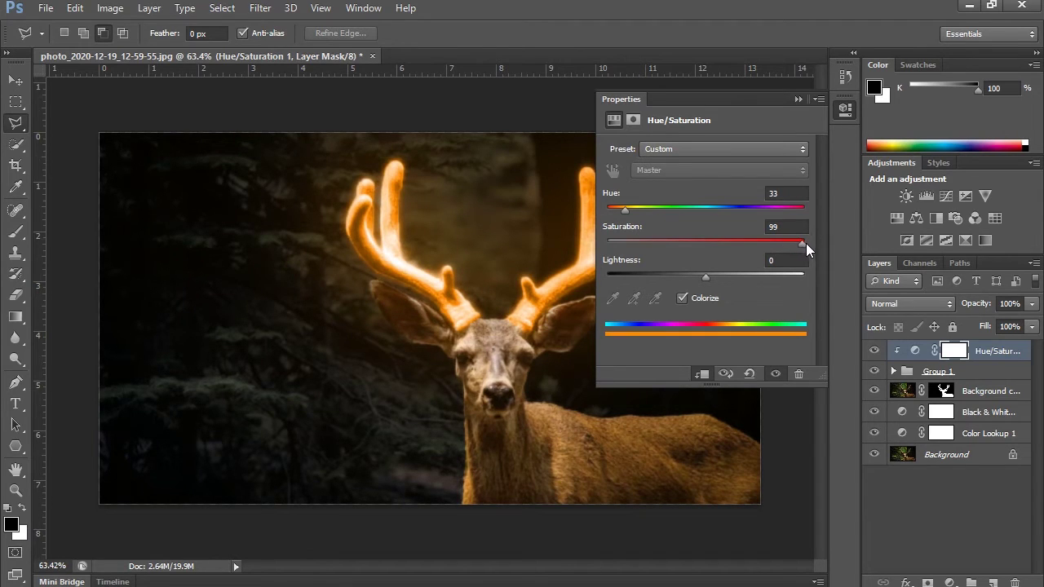
pyautogui.click(844, 107)
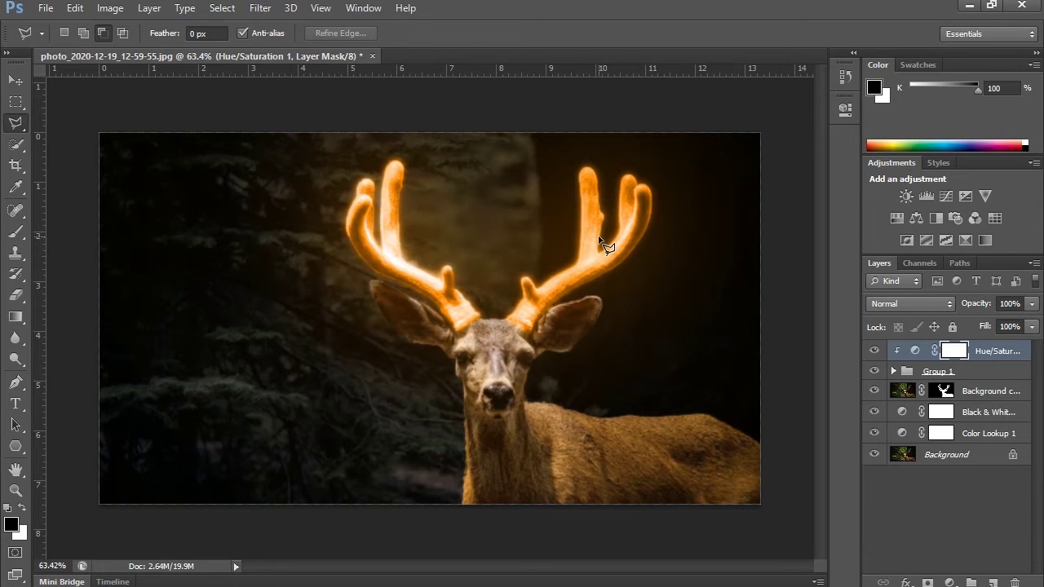
# - Add a Curves adjustment clipped to the Background copy layer and pull its lower RGB curve down to darken the deer
pyautogui.click(1009, 393)
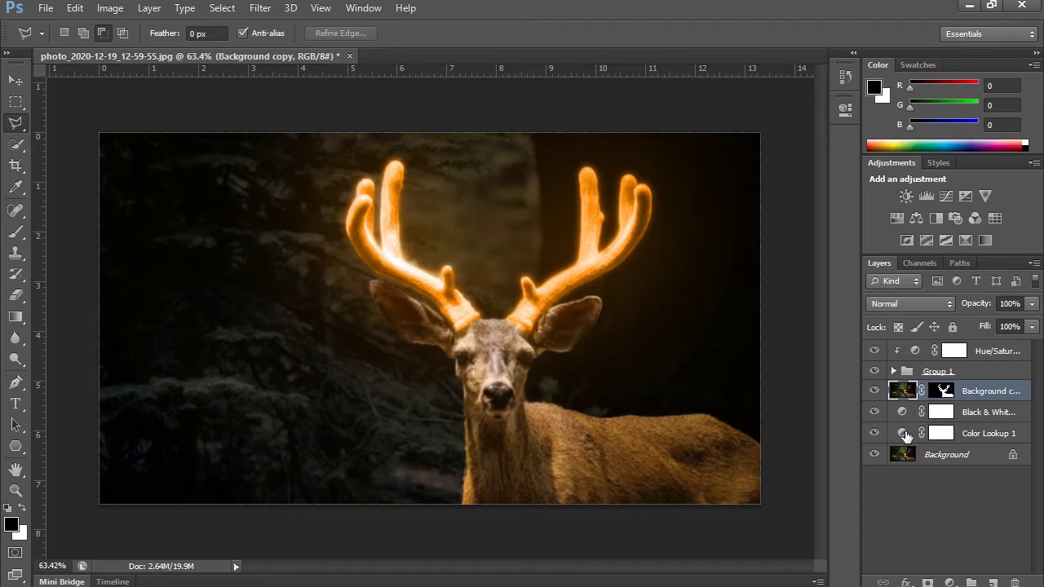
pyautogui.click(948, 582)
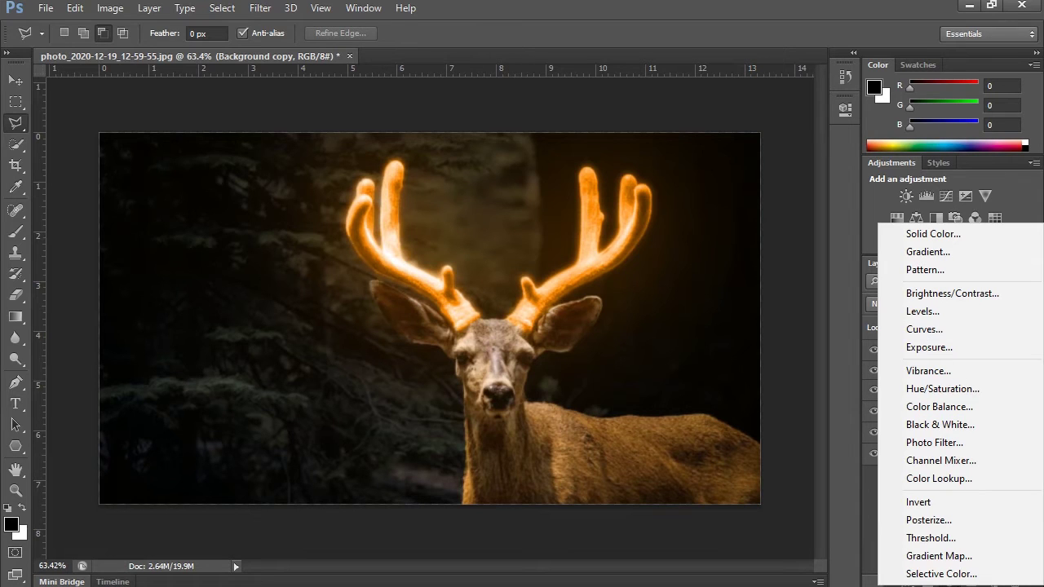
pyautogui.click(983, 328)
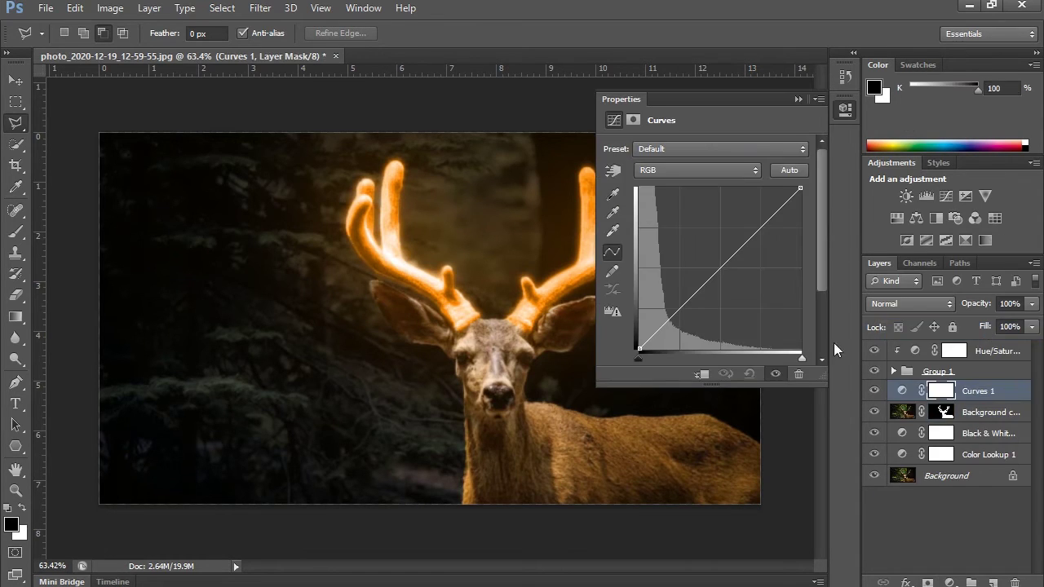
pyautogui.click(701, 375)
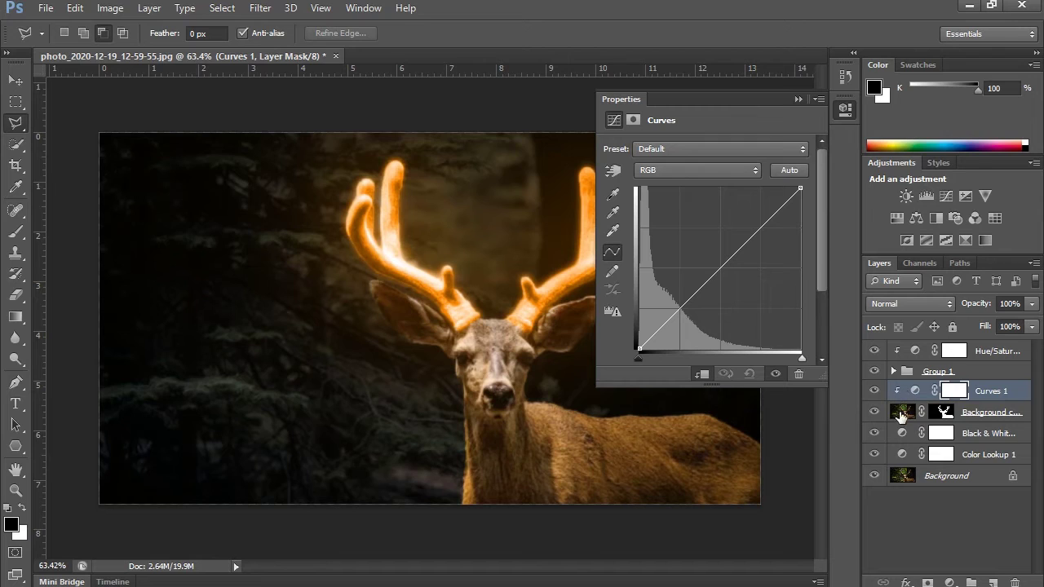
pyautogui.click(689, 316)
pyautogui.moveTo(689, 317); pyautogui.dragTo(691, 323)
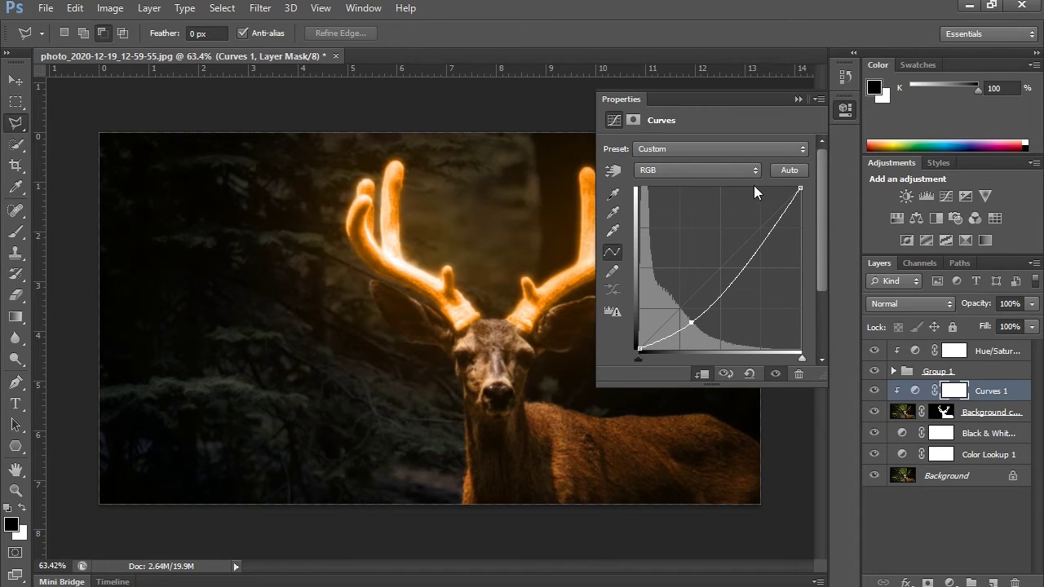
pyautogui.click(842, 110)
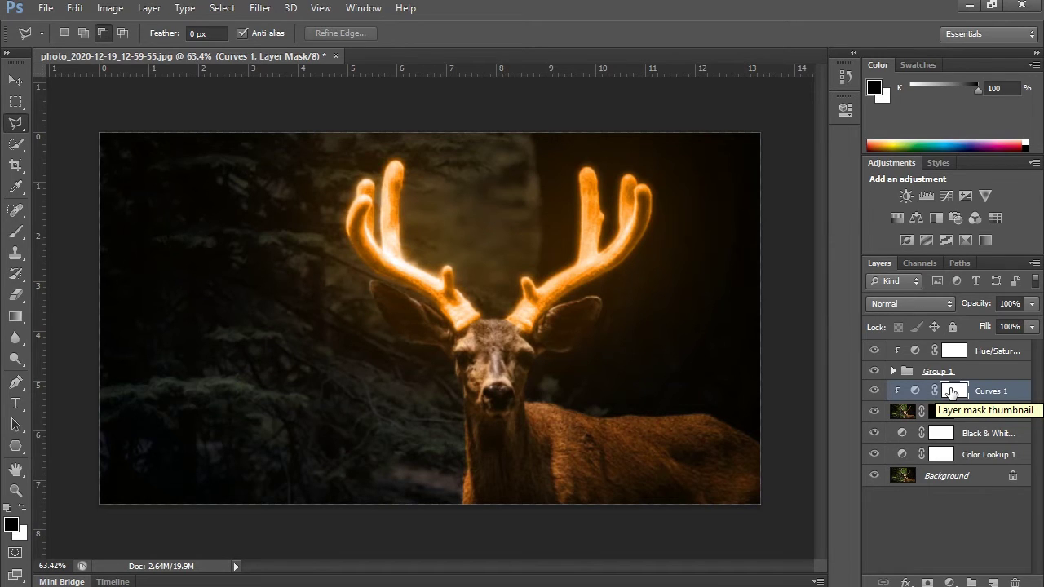
# - Set up the Brush tool with a soft round tip at 0% hardness and a flow of 29%
pyautogui.click(18, 234)
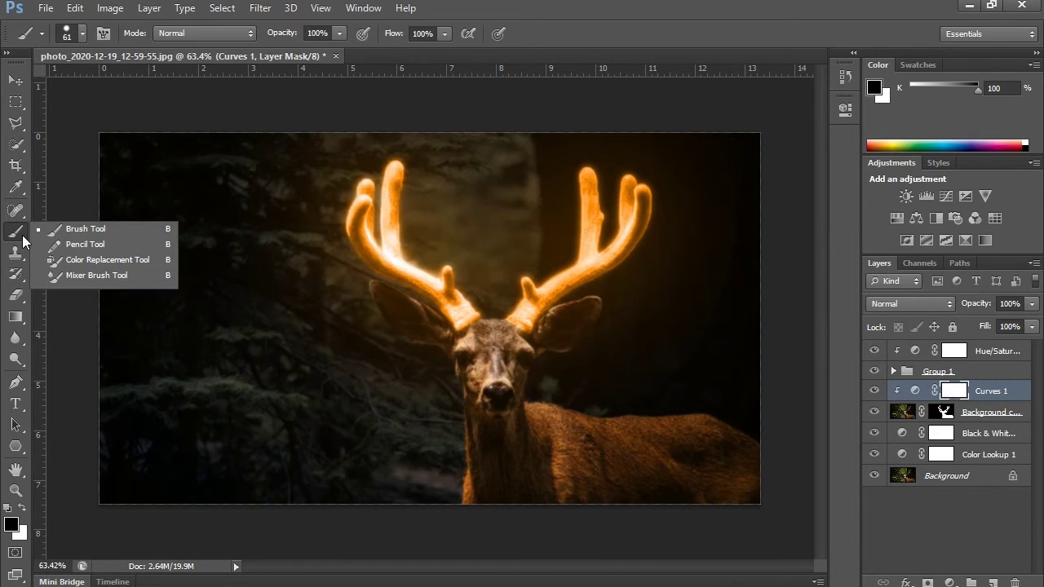
pyautogui.click(45, 229)
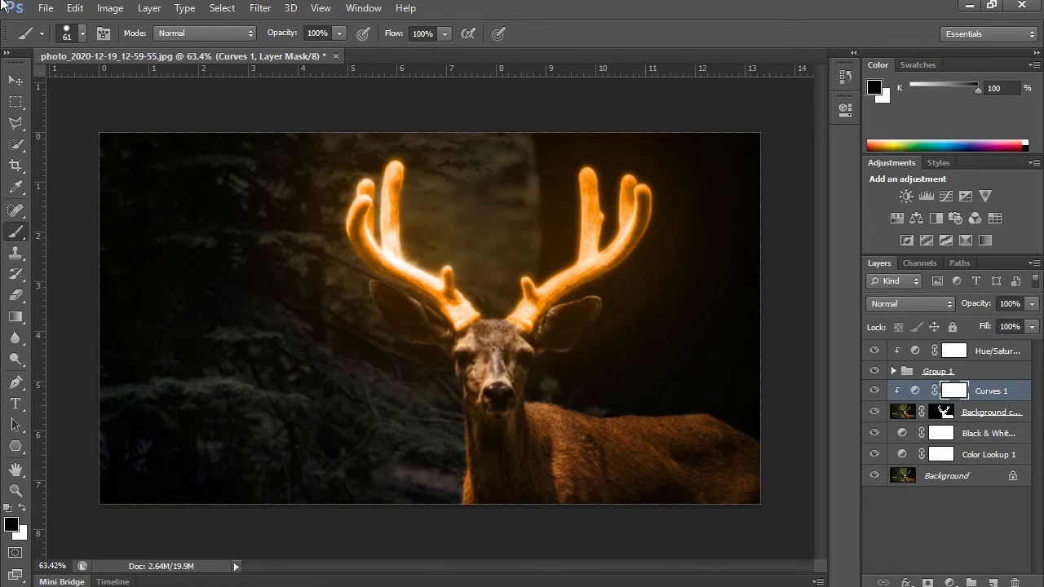
pyautogui.click(83, 35)
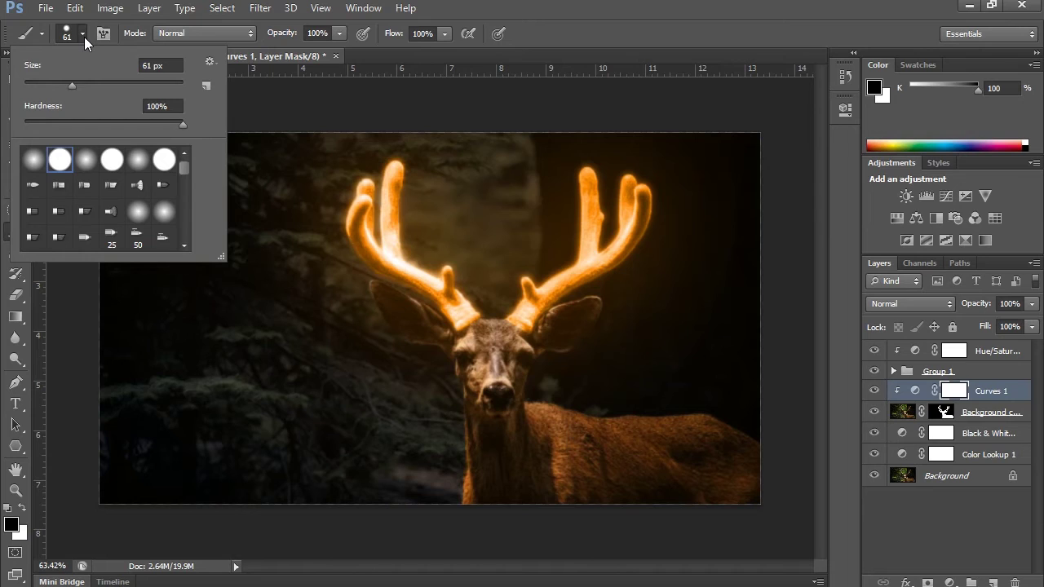
pyautogui.click(96, 160)
pyautogui.click(102, 34)
pyautogui.click(103, 34)
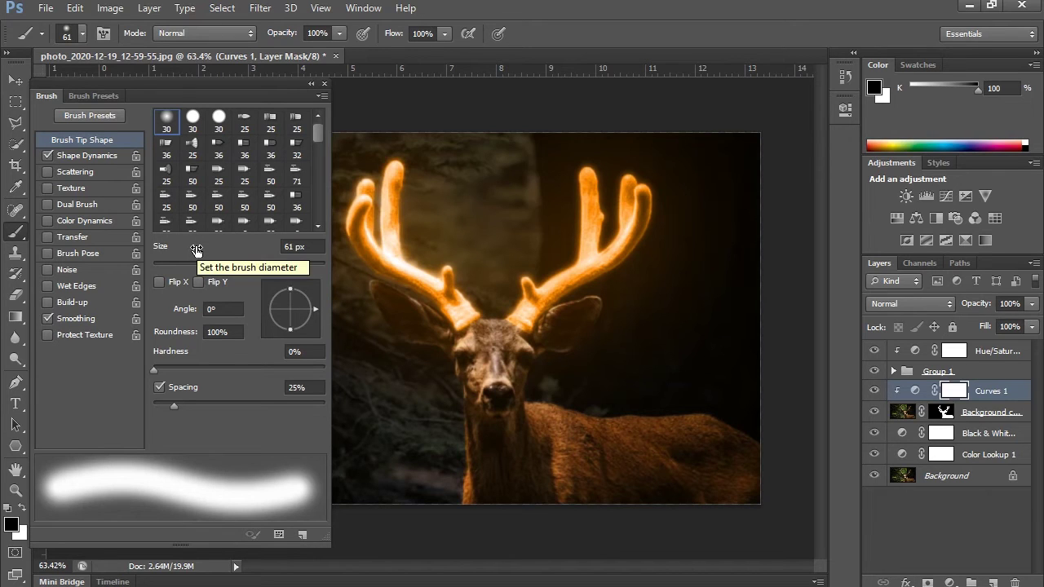
pyautogui.click(324, 84)
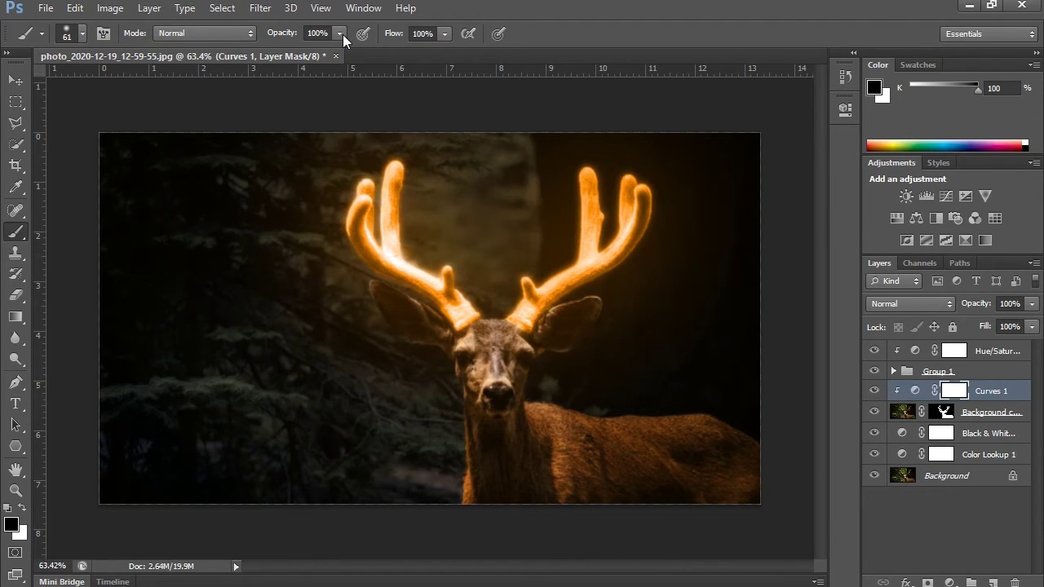
pyautogui.click(445, 34)
pyautogui.moveTo(446, 51); pyautogui.dragTo(386, 68)
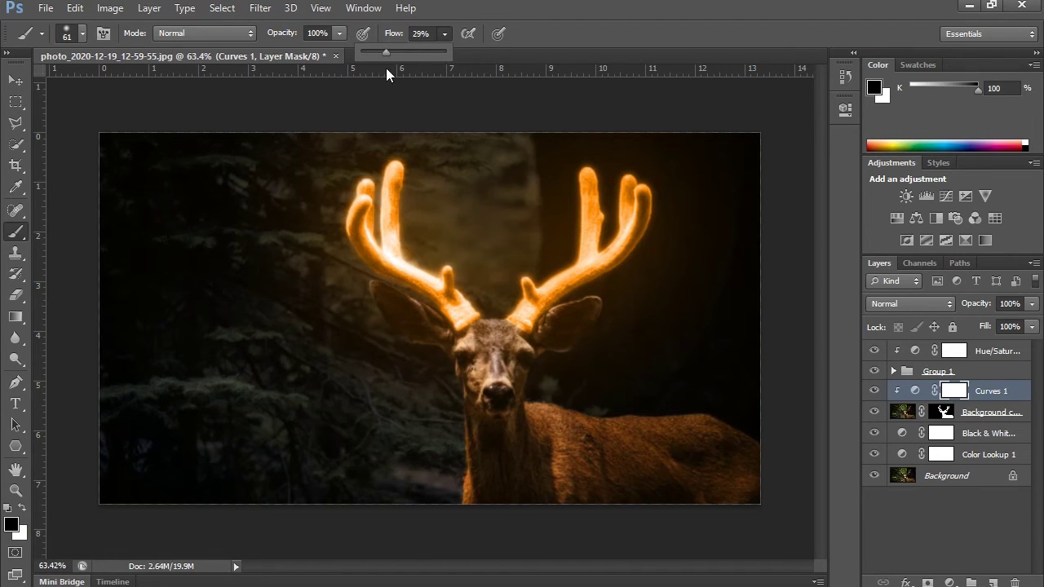
# - Set the brush flow to 30% and paint black on the Curves 1 mask over the deer's face, ears, neck and body
pyautogui.click(540, 23)
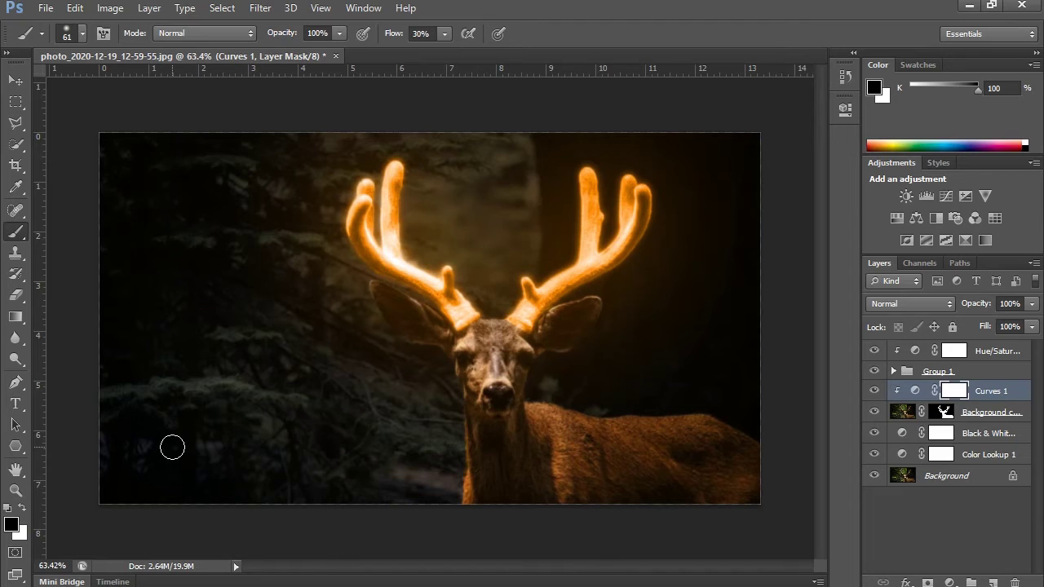
pyautogui.moveTo(474, 381); pyautogui.dragTo(504, 392)
pyautogui.moveTo(522, 391)
pyautogui.mouseDown()
pyautogui.moveTo(498, 358)
pyautogui.moveTo(488, 381)
pyautogui.moveTo(531, 382)
pyautogui.moveTo(730, 462)
pyautogui.moveTo(632, 422)
pyautogui.moveTo(744, 429)
pyautogui.mouseUp()
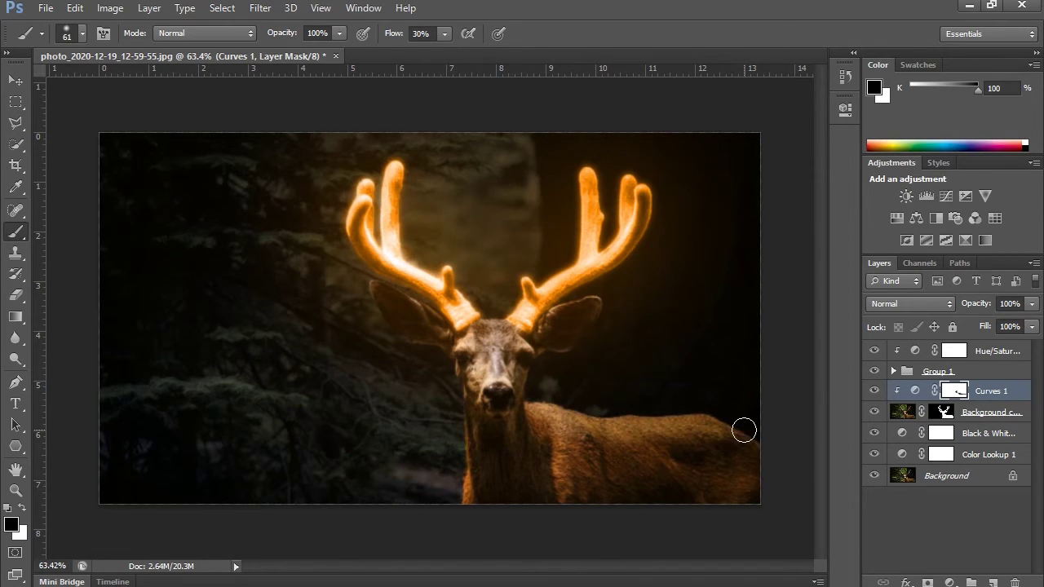
pyautogui.moveTo(443, 345)
pyautogui.mouseDown()
pyautogui.moveTo(543, 341)
pyautogui.moveTo(464, 494)
pyautogui.moveTo(745, 471)
pyautogui.moveTo(608, 474)
pyautogui.moveTo(680, 454)
pyautogui.mouseUp()
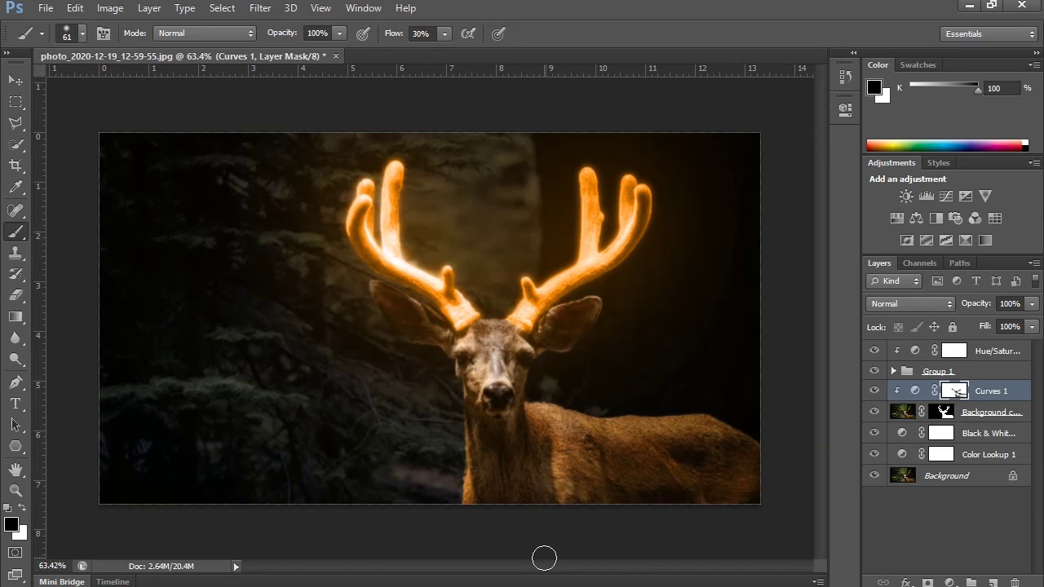
pyautogui.moveTo(566, 331)
pyautogui.mouseDown()
pyautogui.moveTo(478, 408)
pyautogui.moveTo(717, 511)
pyautogui.mouseUp()
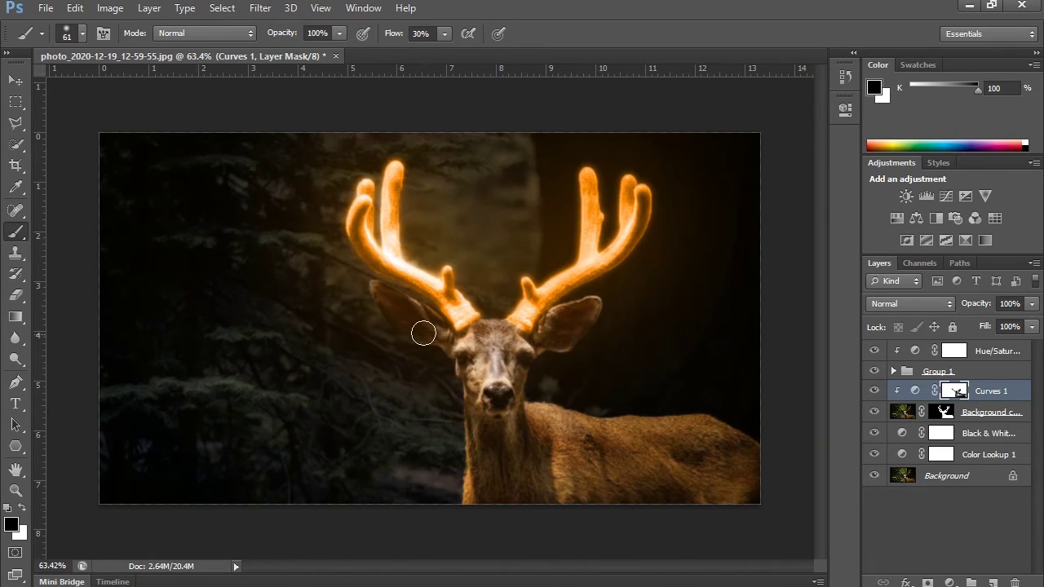
pyautogui.moveTo(470, 490)
pyautogui.mouseDown()
pyautogui.moveTo(592, 465)
pyautogui.moveTo(587, 442)
pyautogui.moveTo(553, 448)
pyautogui.mouseUp()
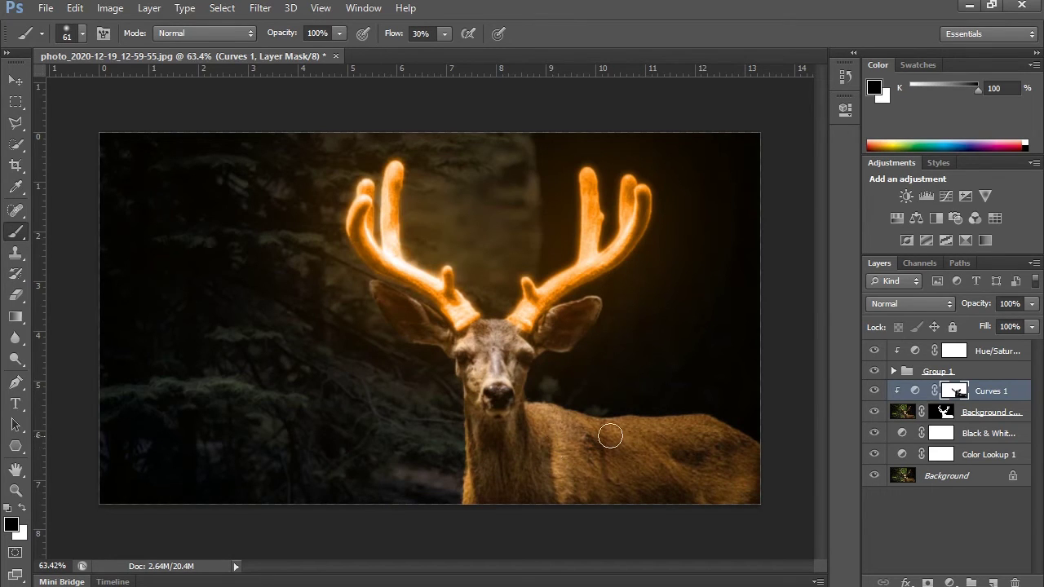
# - Duplicate the Hue/Saturation 1 adjustment layer above the original
pyautogui.click(975, 354)
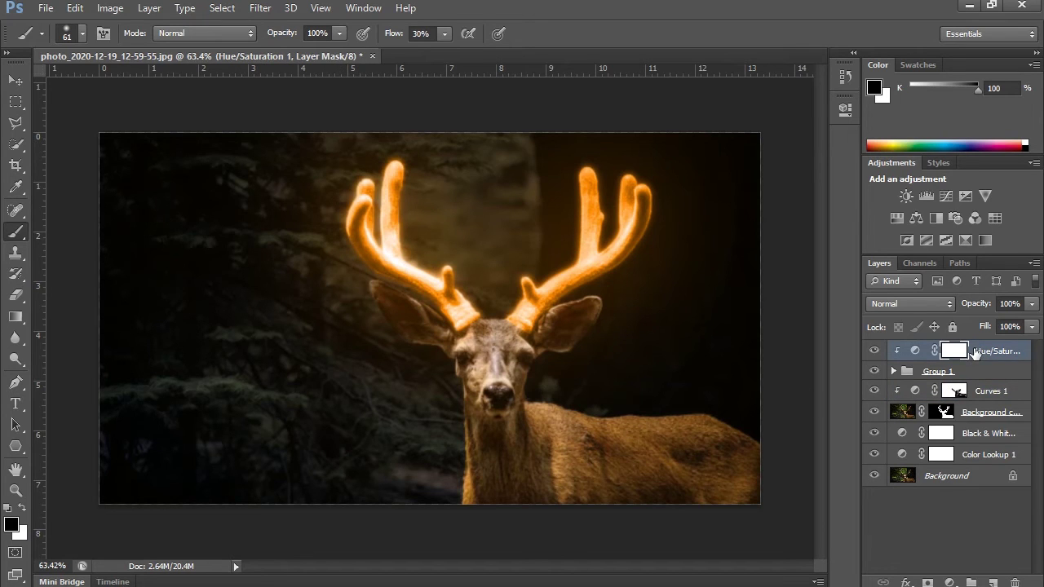
pyautogui.hotkey('ctrl', 'j')
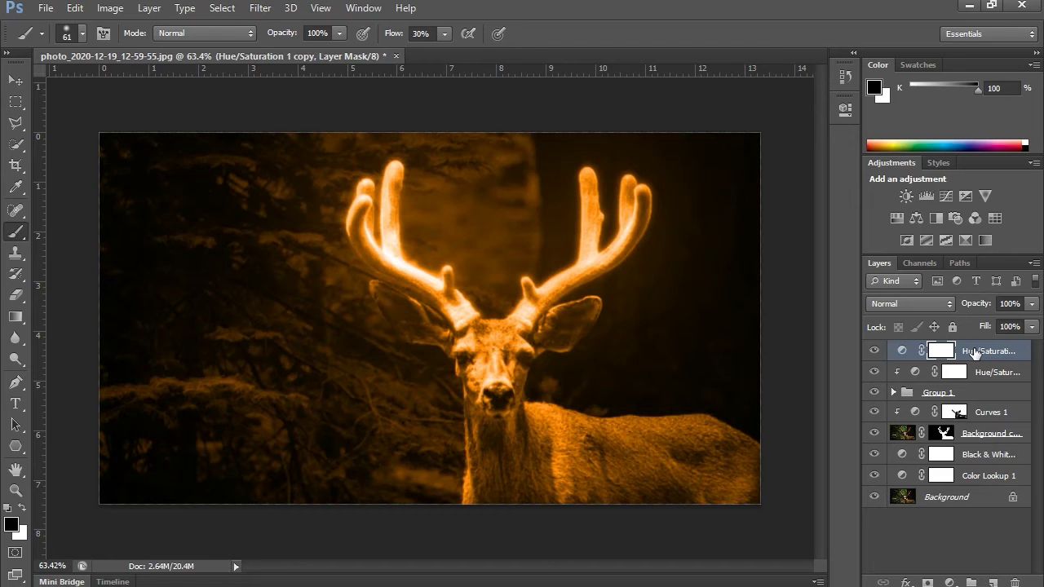
# - Release the original Hue/Saturation 1 adjustment from its clip to Group 1 and set its saturation to 90
pyautogui.click(987, 376)
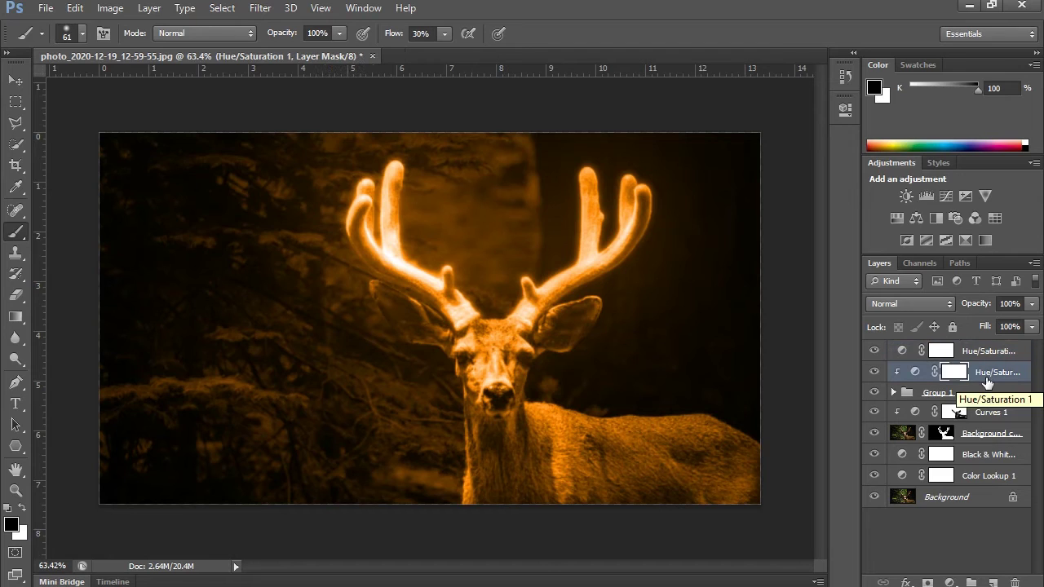
pyautogui.doubleClick(915, 372)
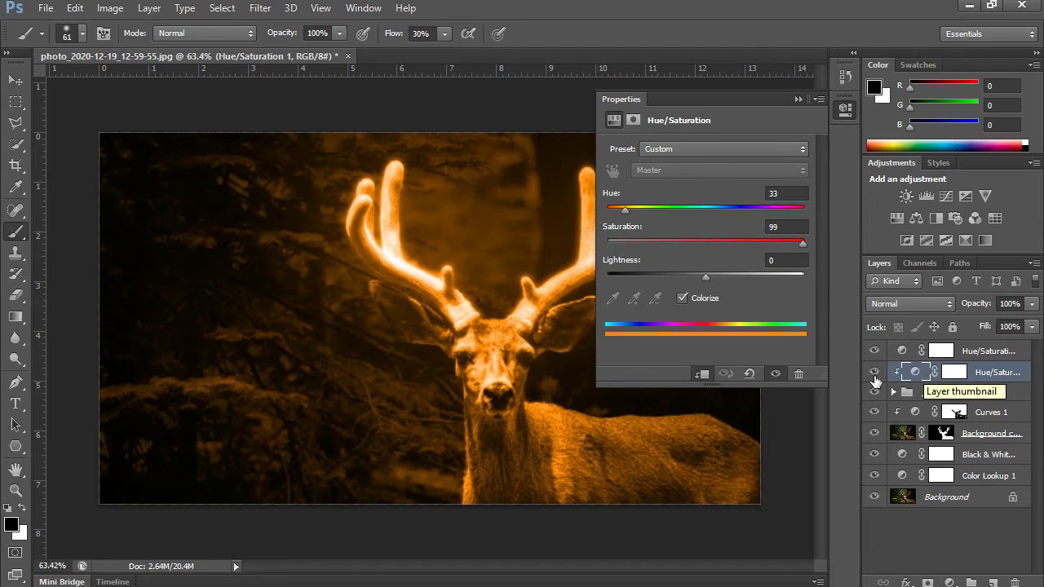
pyautogui.click(701, 375)
pyautogui.click(702, 378)
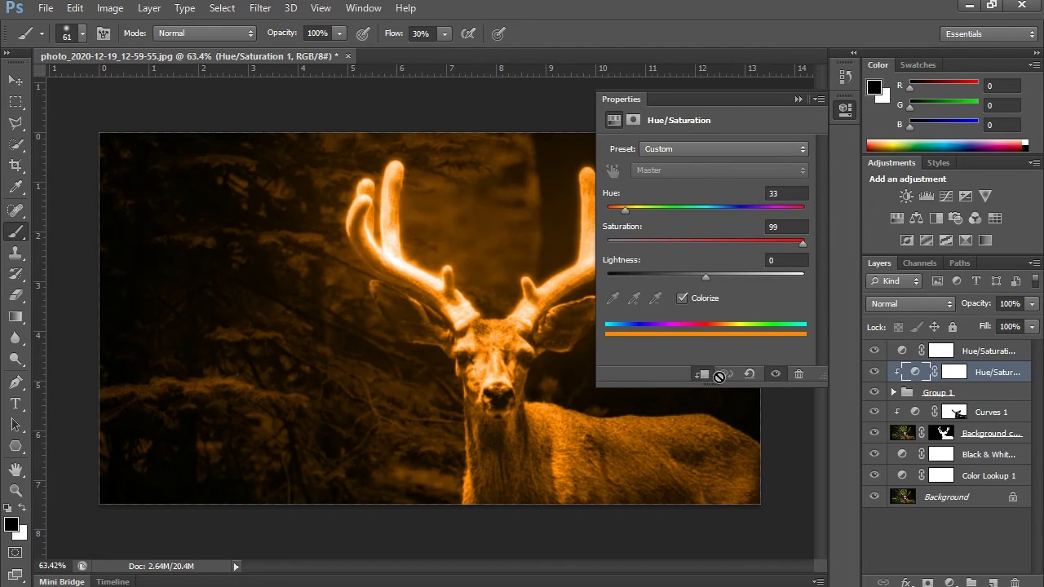
pyautogui.click(702, 377)
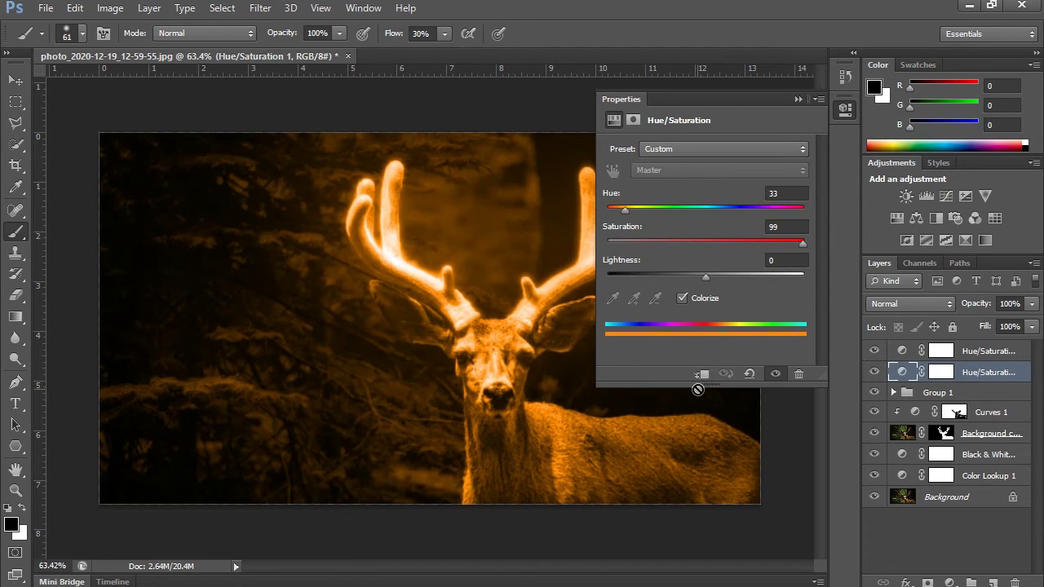
pyautogui.click(701, 375)
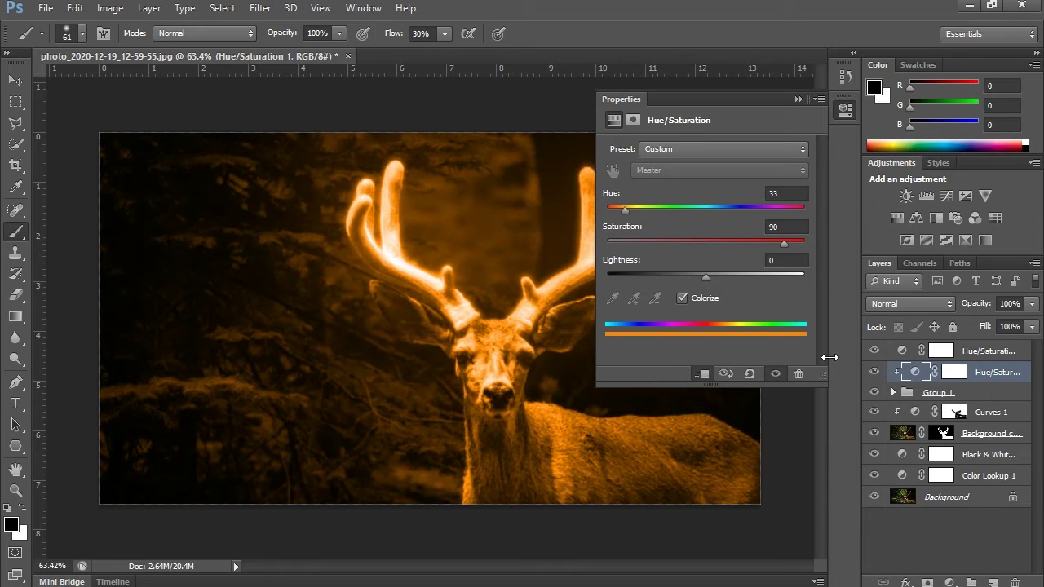
pyautogui.click(701, 375)
# - Release the Curves 1 adjustment from its clip to the Background copy layer
pyautogui.click(893, 392)
pyautogui.click(944, 414)
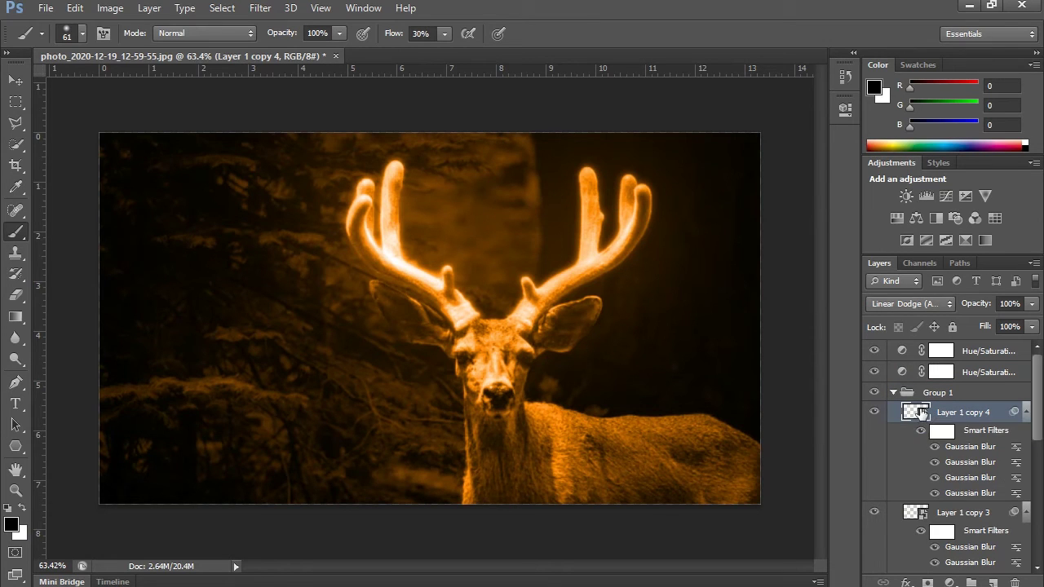
pyautogui.click(894, 392)
pyautogui.doubleClick(902, 412)
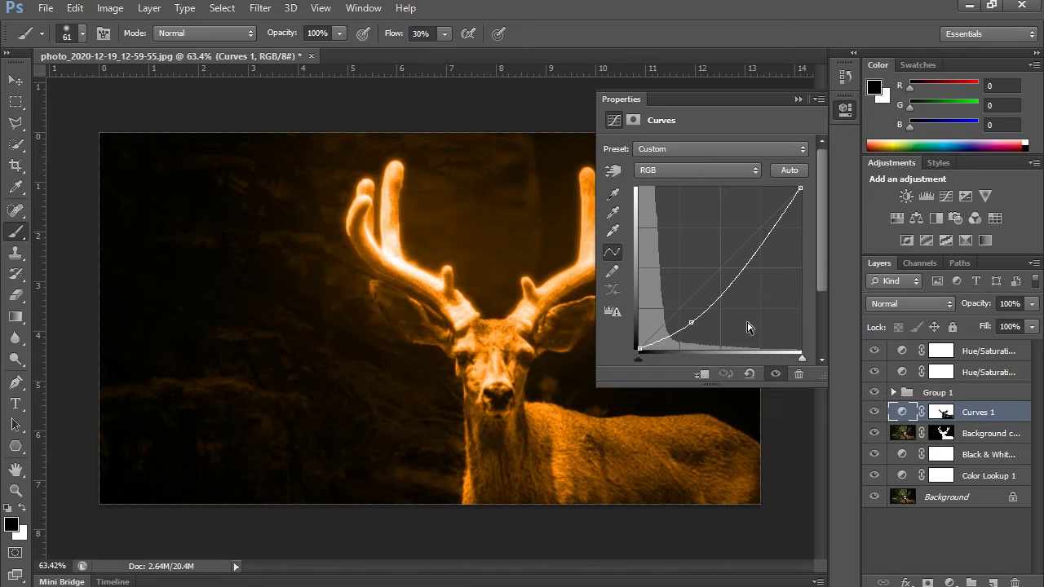
pyautogui.click(843, 115)
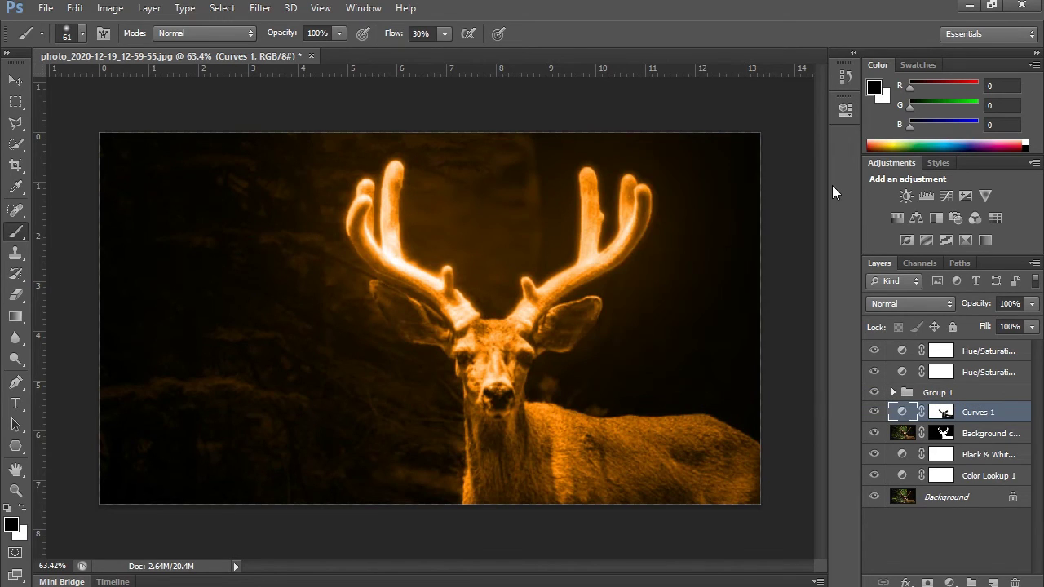
# - Try to replace the Curves 1 mask with the blank mask of the Hue/Saturation 1 layer
pyautogui.click(941, 412)
pyautogui.moveTo(941, 372); pyautogui.dragTo(941, 374)
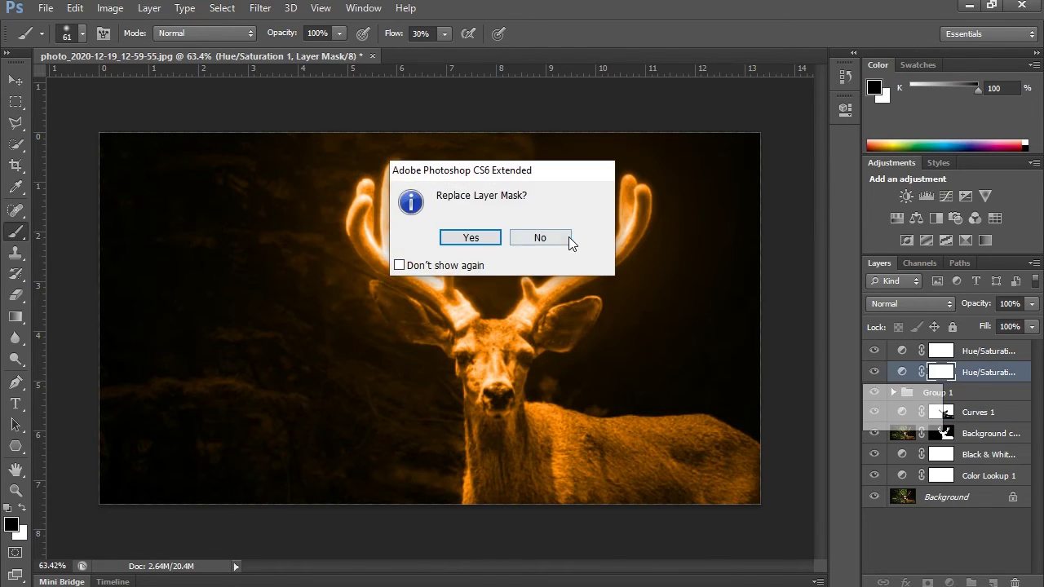
pyautogui.click(487, 236)
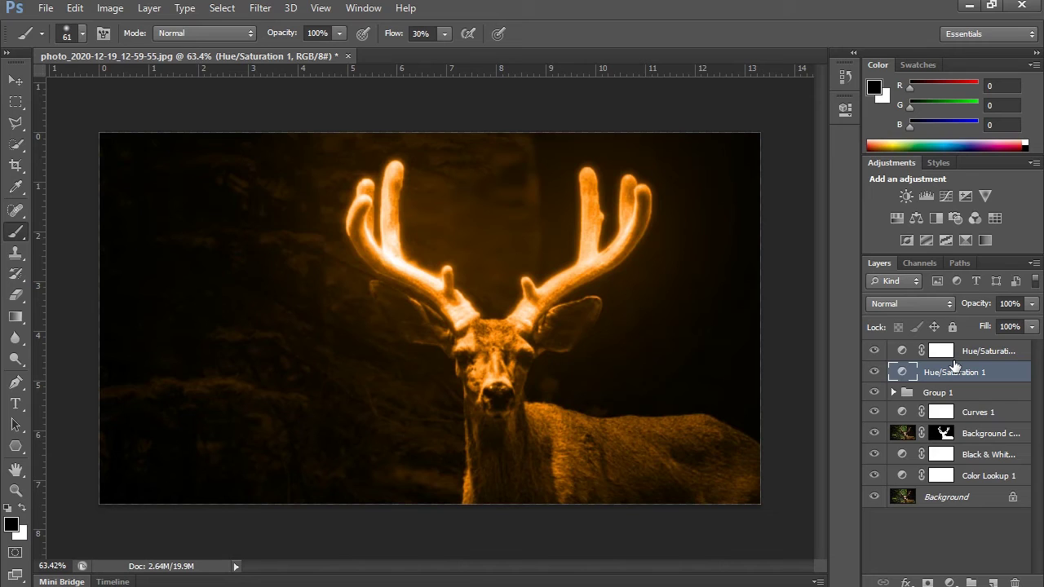
# - Set the foreground color to white with the Brush tool active and restore the Curves 1 and Hue/Saturation 1 masks
pyautogui.click(24, 508)
pyautogui.click(11, 524)
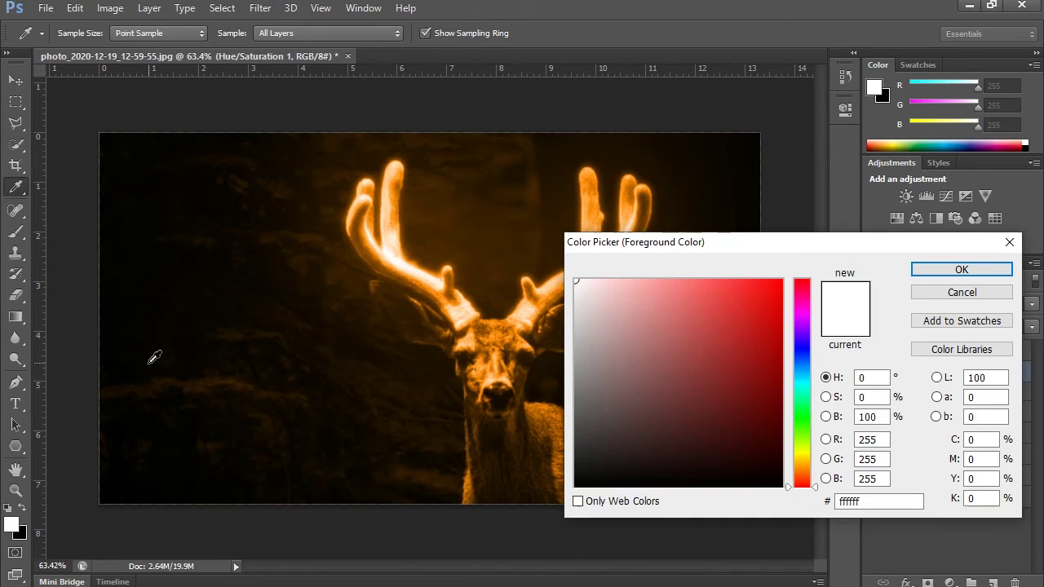
pyautogui.press('Return')
pyautogui.press('b')
pyautogui.moveTo(914, 384); pyautogui.dragTo(941, 412)
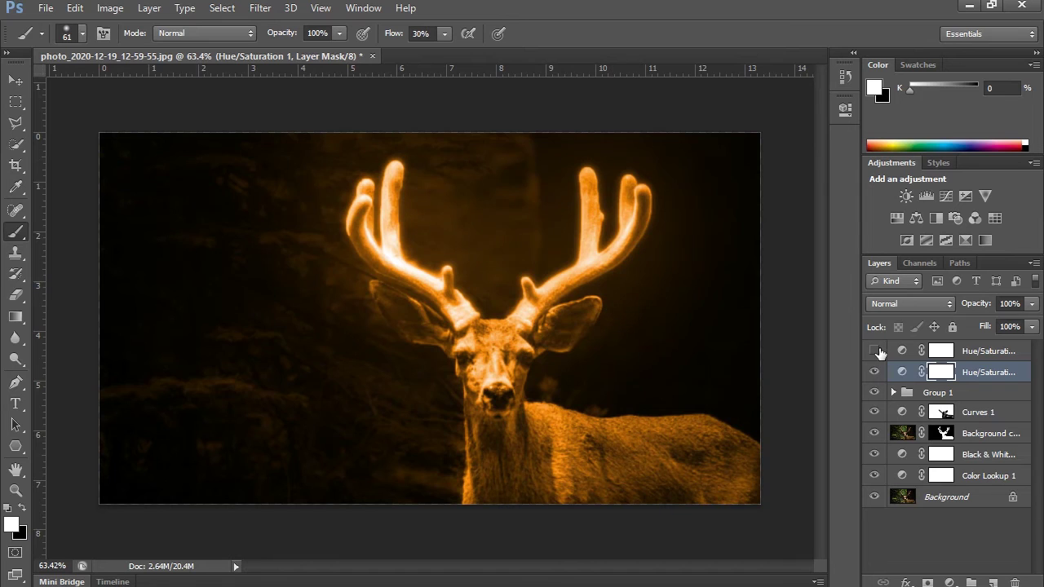
# - Compare the image with Group 1 hidden and shown
pyautogui.click(871, 393)
pyautogui.click(872, 394)
# - Open the milky-way-starry picture and bring it into the deer document above the top Hue/Saturation copy
pyautogui.click(956, 351)
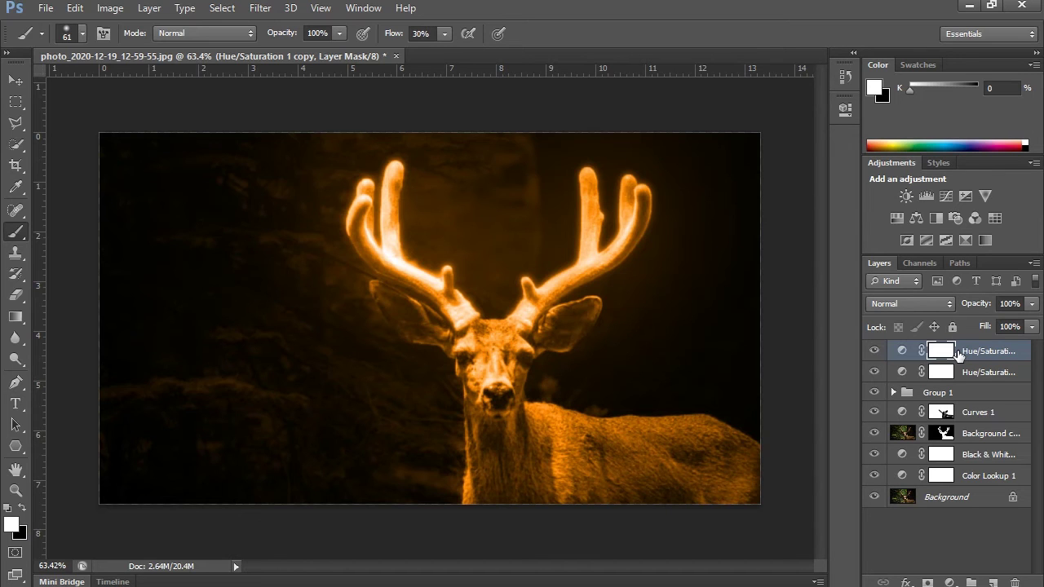
pyautogui.press('v')
pyautogui.click(46, 7)
pyautogui.click(68, 39)
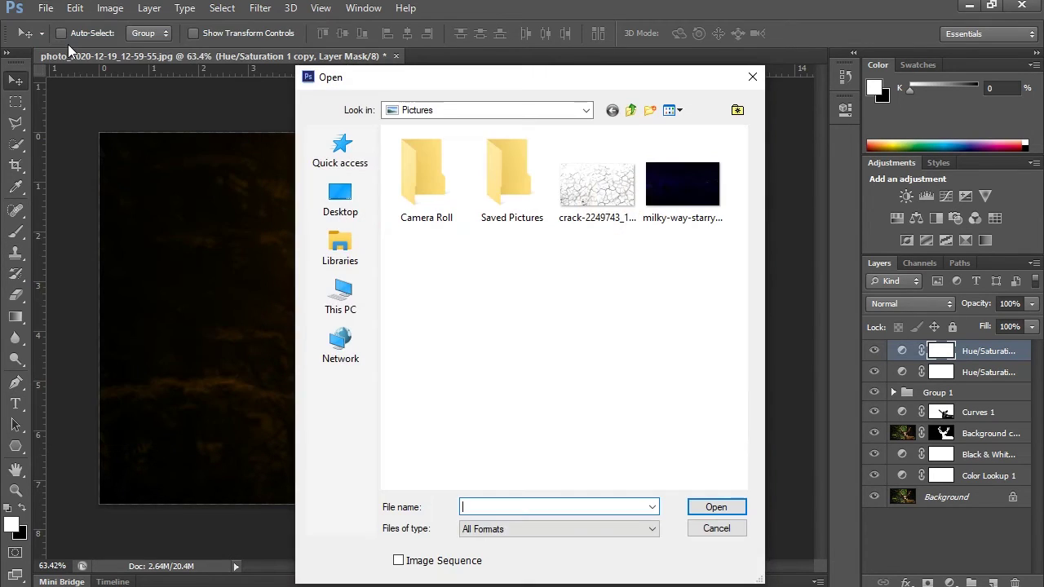
pyautogui.doubleClick(664, 184)
pyautogui.moveTo(602, 367); pyautogui.dragTo(305, 314)
# - Lower the fill of the starry sky layer to 30%
pyautogui.click(1032, 326)
pyautogui.moveTo(1030, 345); pyautogui.dragTo(982, 343)
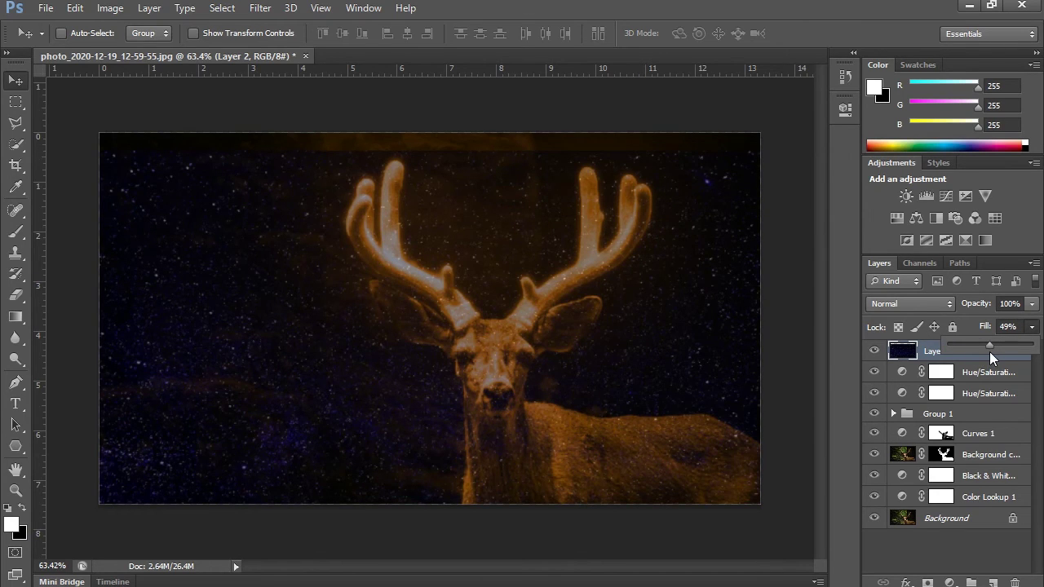
pyautogui.moveTo(999, 342); pyautogui.dragTo(900, 367)
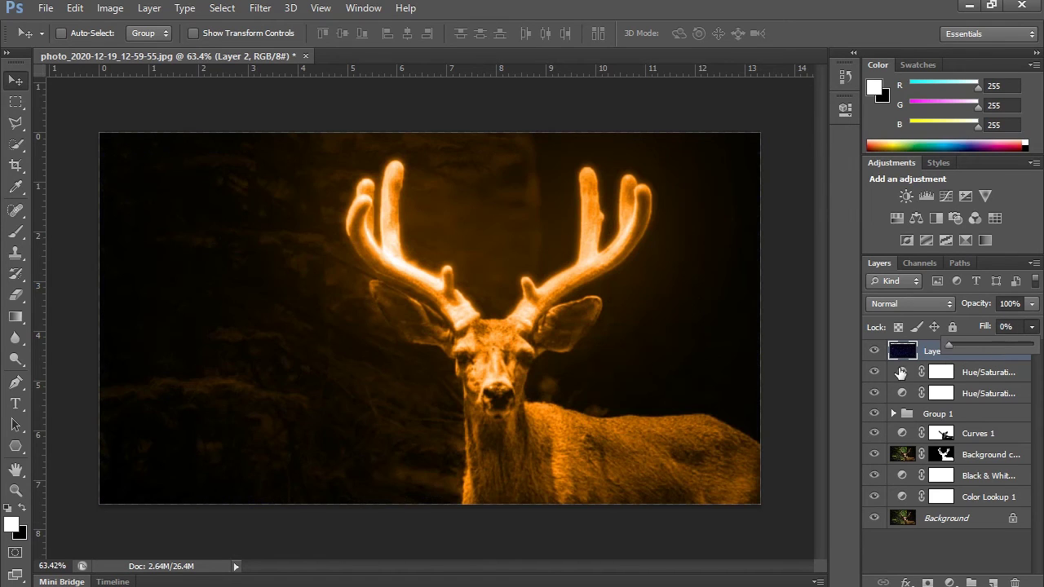
pyautogui.moveTo(956, 348); pyautogui.dragTo(976, 345)
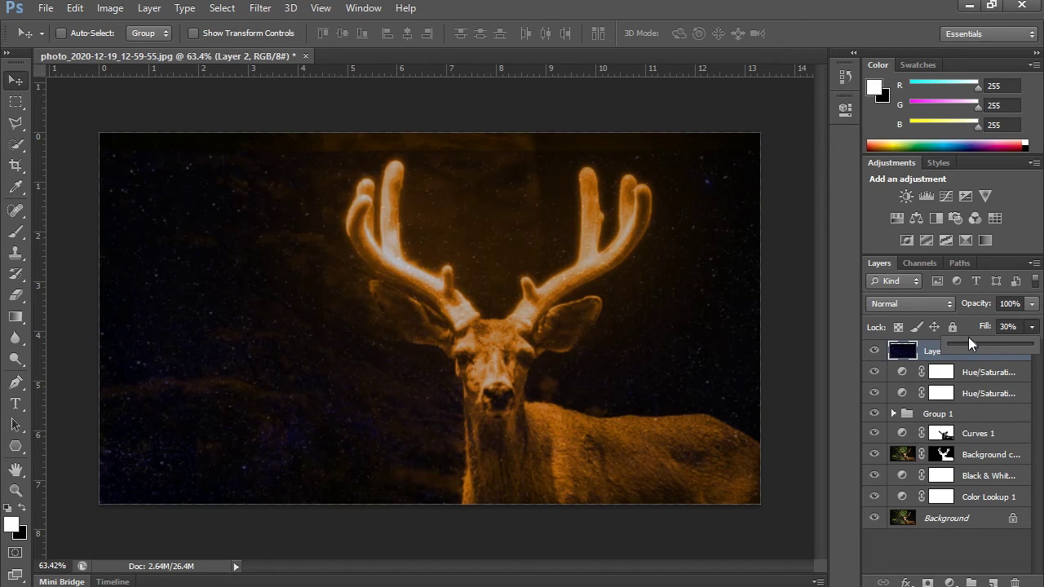
# - Reposition the starry sky layer with Free Transform so it covers the whole canvas, and apply the transformation
pyautogui.scroll(-2, 424, 259)
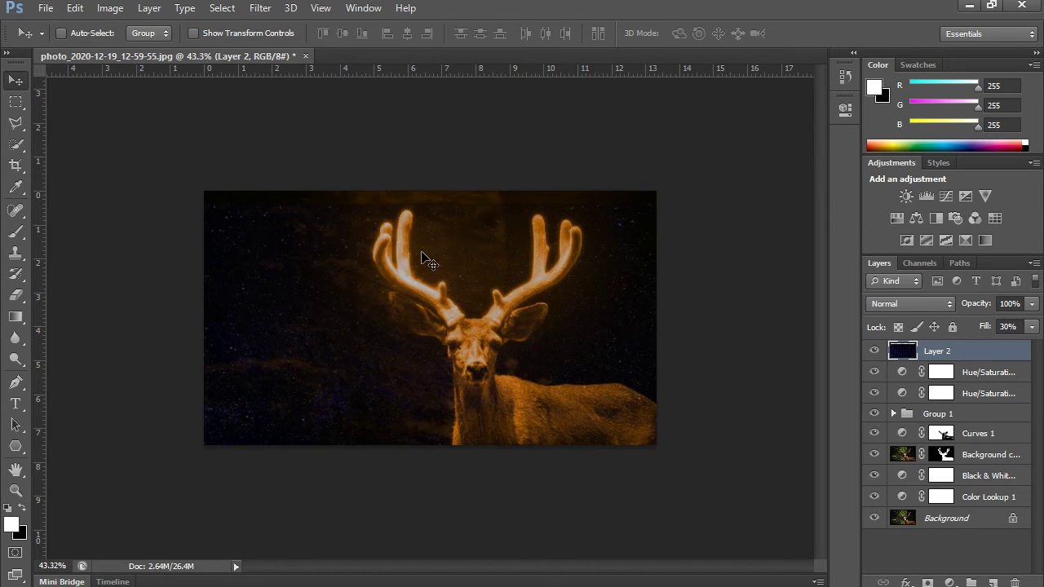
pyautogui.hotkey('ctrl', 't')
pyautogui.moveTo(478, 235); pyautogui.dragTo(310, 173)
pyautogui.click(41, 95)
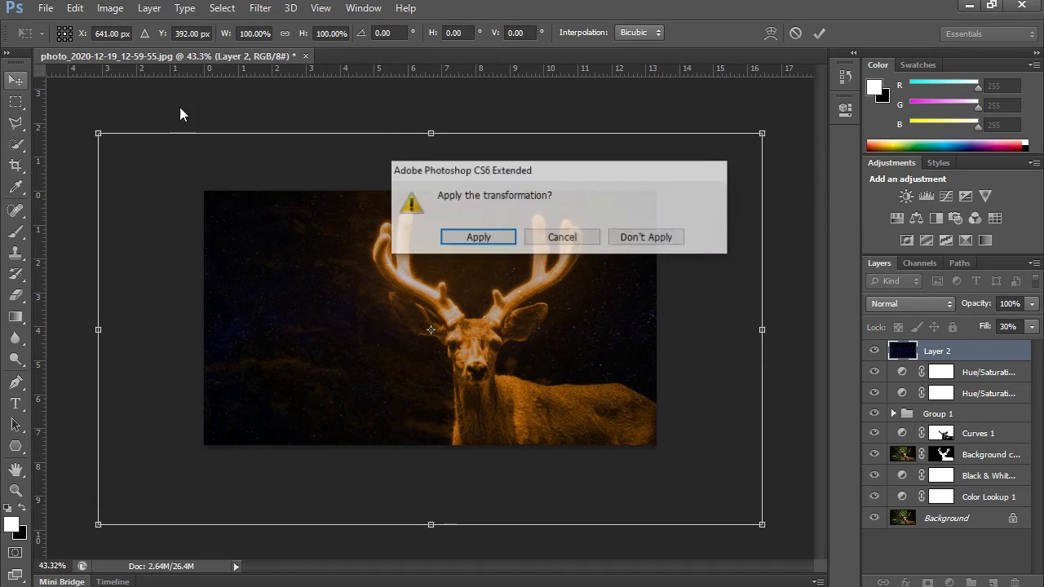
pyautogui.click(457, 236)
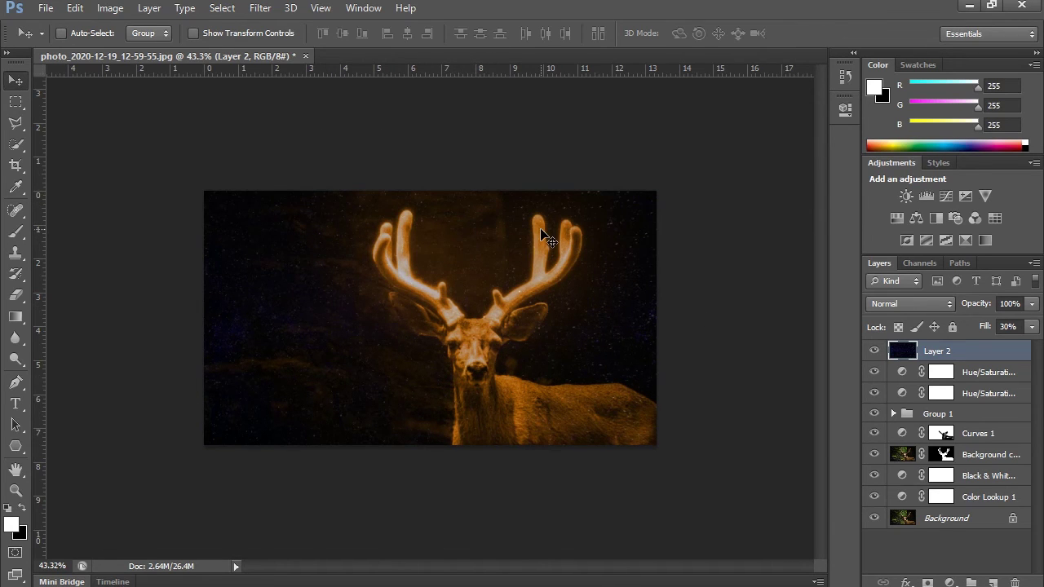
pyautogui.scroll(2, 545, 238)
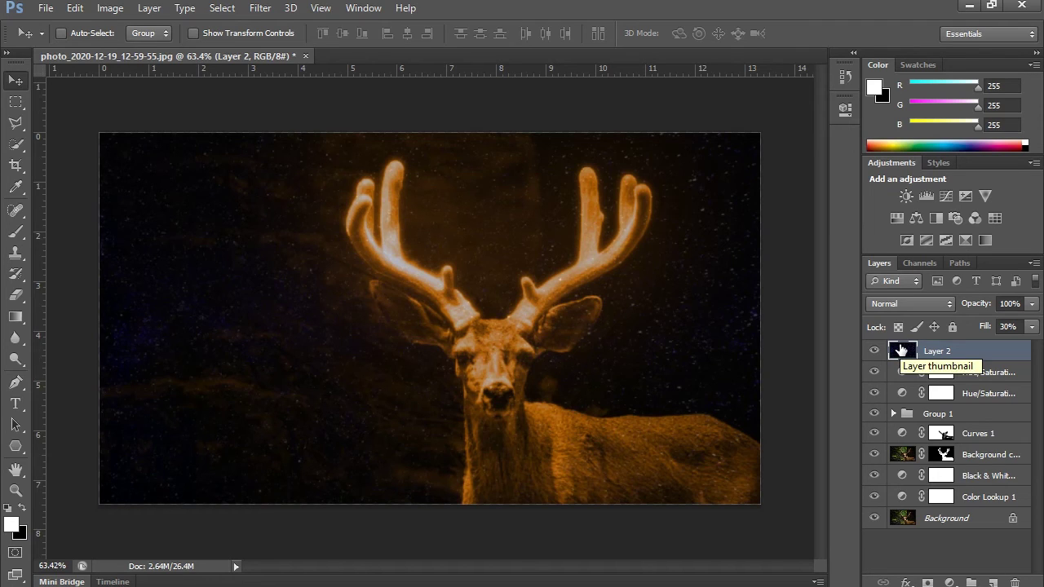
# - Add a layer mask to the starry sky layer, invert it to black and keep the mask active
pyautogui.click(948, 582)
pyautogui.click(927, 582)
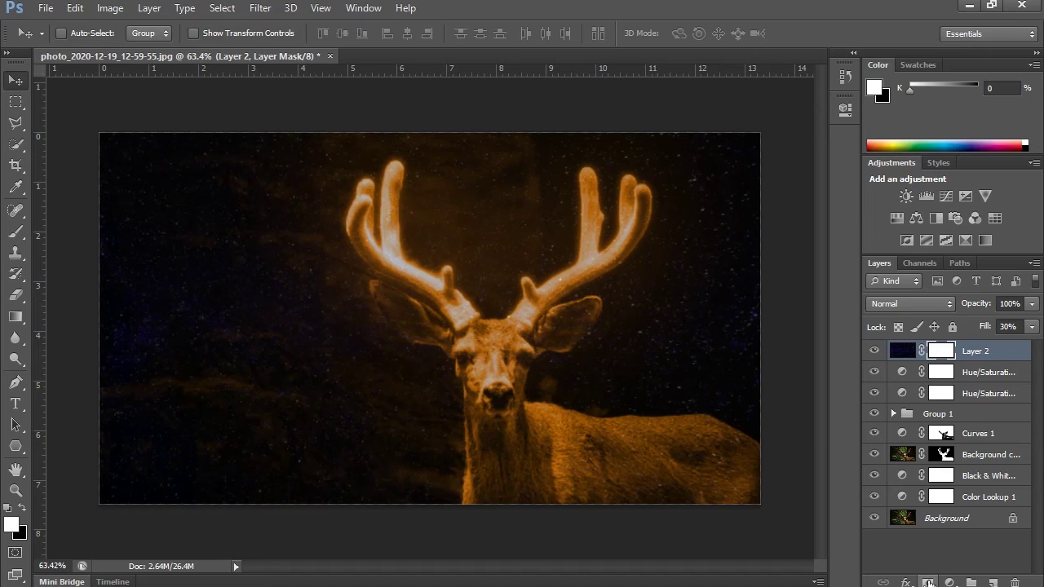
pyautogui.hotkey('ctrl', 'i')
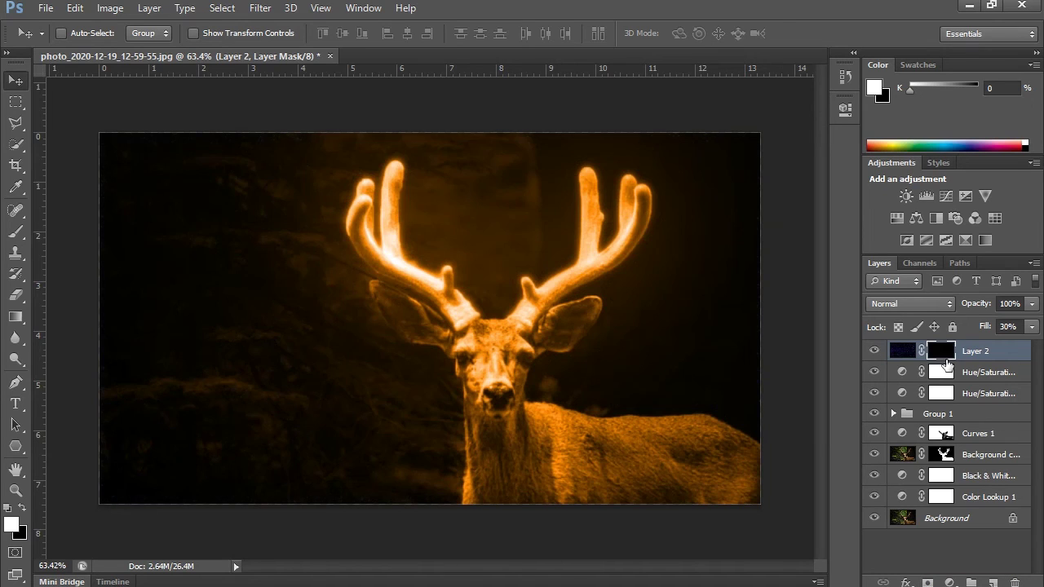
pyautogui.click(900, 352)
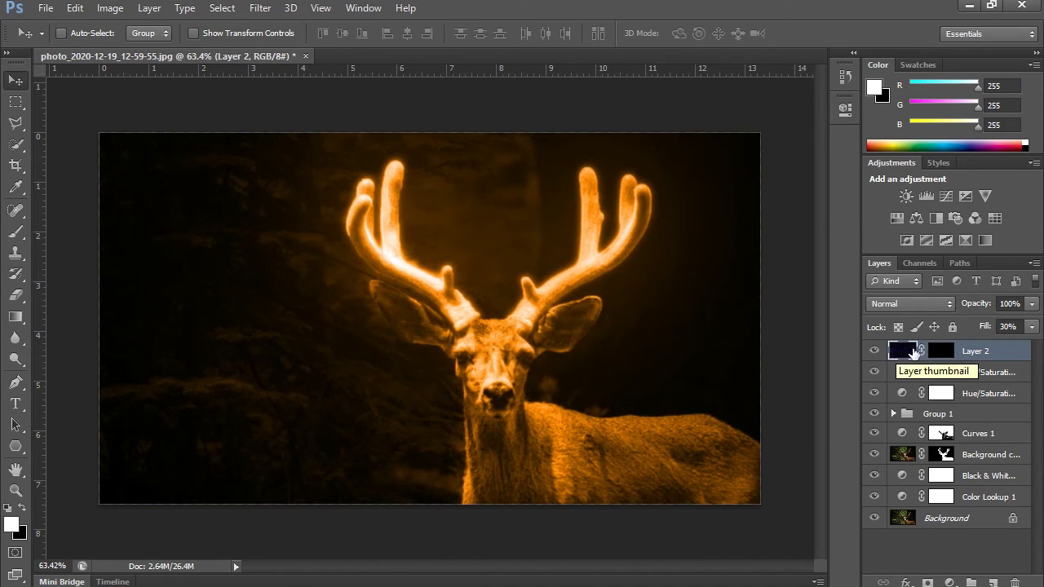
pyautogui.click(944, 356)
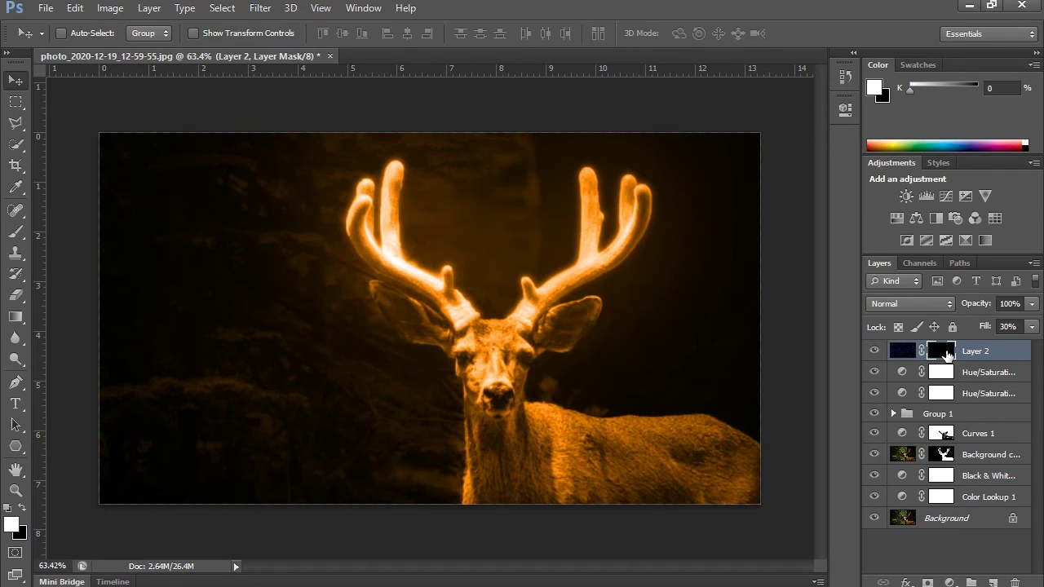
# - Activate the Brush tool with white as the foreground color for the starry sky layer's mask
pyautogui.moveTo(16, 231); pyautogui.dragTo(57, 229)
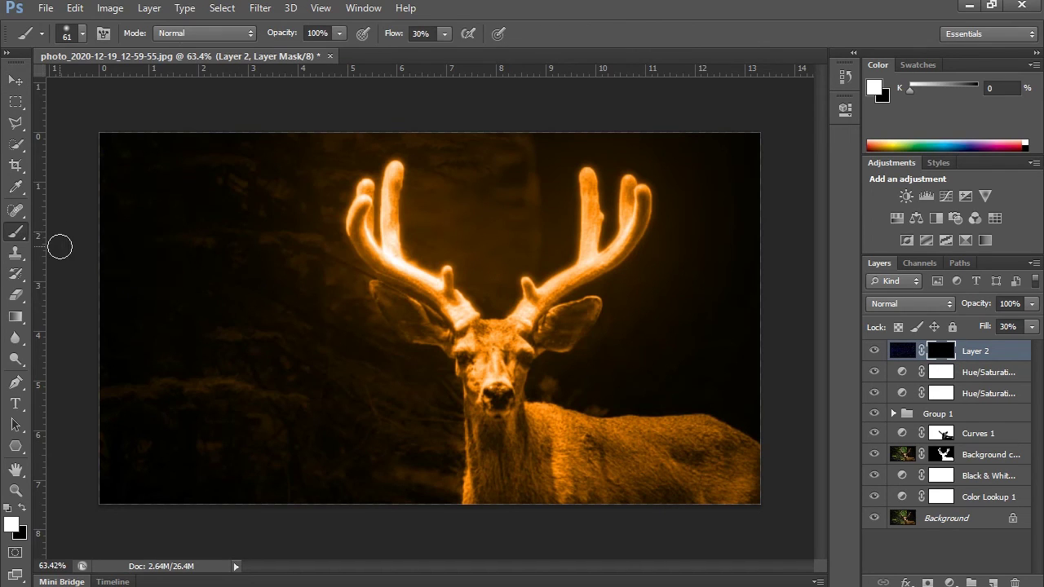
pyautogui.click(22, 508)
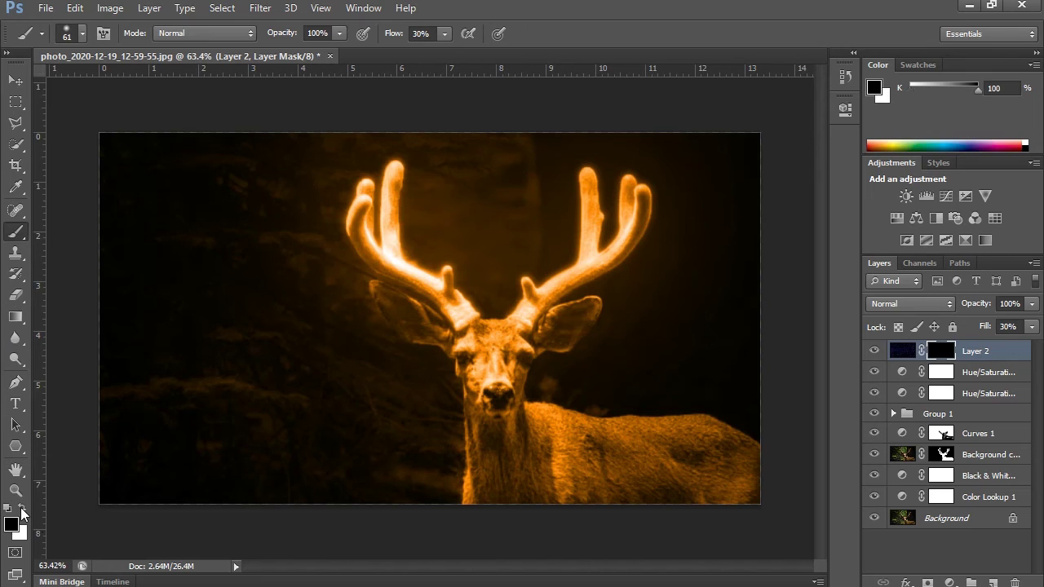
pyautogui.click(22, 508)
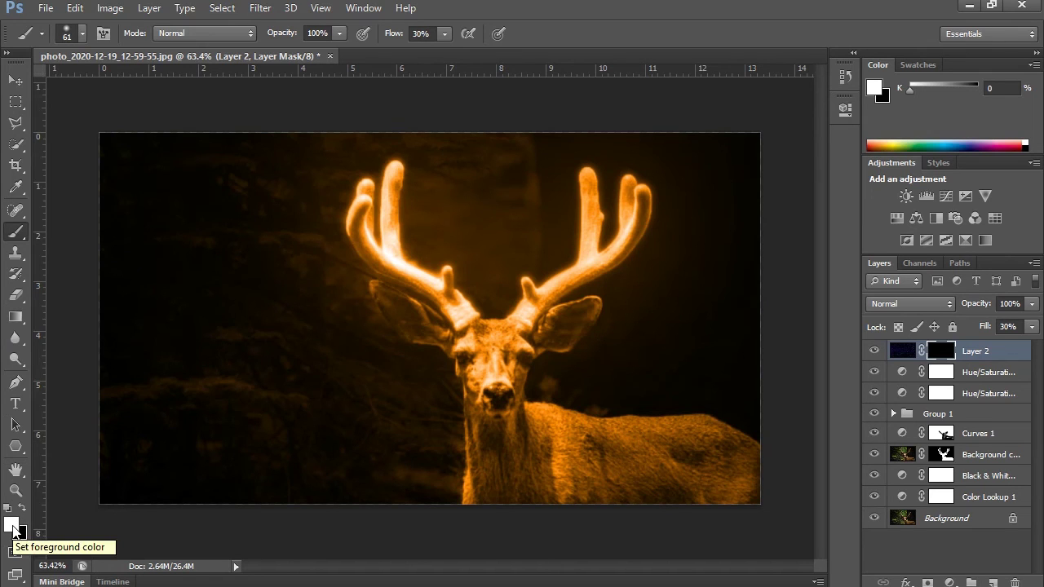
# - Paint white on the starry sky layer's mask over and around both antlers, raising the brush flow to 72%
pyautogui.click(13, 529)
pyautogui.click(945, 269)
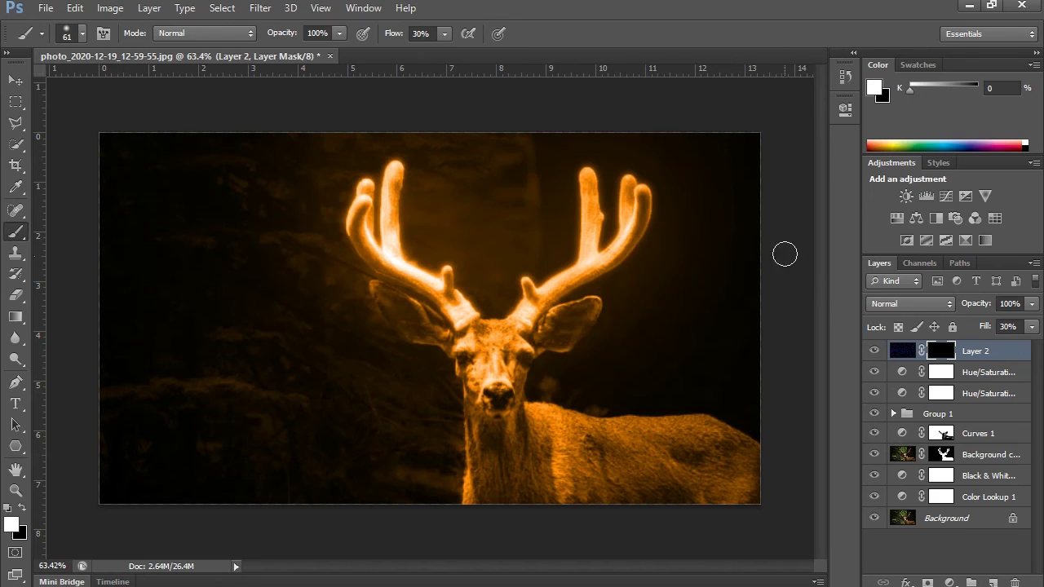
pyautogui.moveTo(389, 174)
pyautogui.mouseDown()
pyautogui.moveTo(365, 197)
pyautogui.moveTo(395, 212)
pyautogui.moveTo(392, 157)
pyautogui.mouseUp()
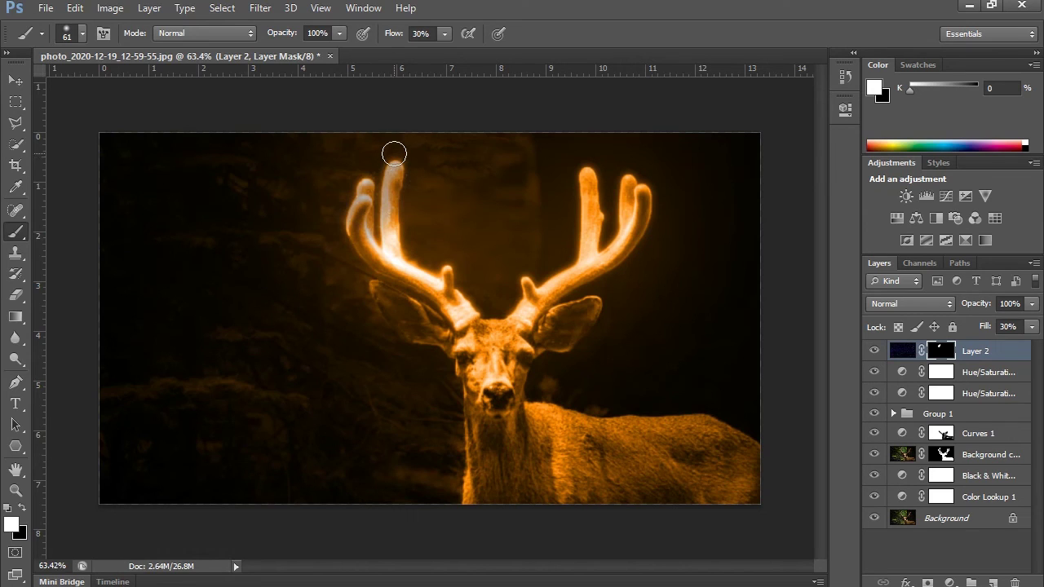
pyautogui.click(444, 34)
pyautogui.moveTo(444, 51); pyautogui.dragTo(479, 53)
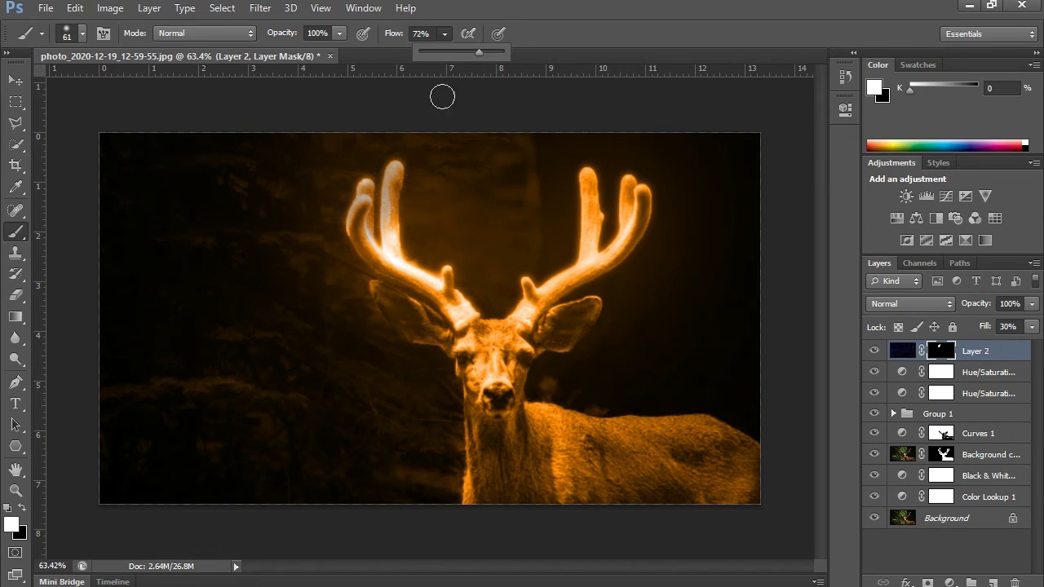
pyautogui.moveTo(346, 214)
pyautogui.mouseDown()
pyautogui.moveTo(481, 337)
pyautogui.moveTo(374, 311)
pyautogui.mouseUp()
pyautogui.moveTo(599, 190)
pyautogui.mouseDown()
pyautogui.moveTo(583, 162)
pyautogui.moveTo(584, 198)
pyautogui.moveTo(643, 206)
pyautogui.moveTo(623, 247)
pyautogui.moveTo(578, 256)
pyautogui.moveTo(548, 287)
pyautogui.mouseUp()
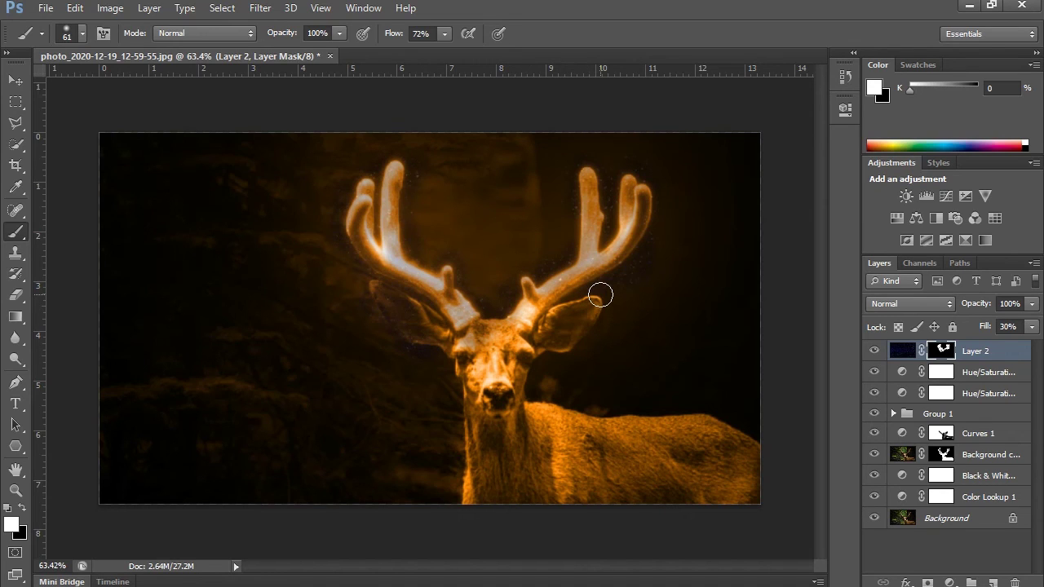
# - Add a Levels adjustment clipped to the starry sky layer, with input black at 31 and input white at 190
pyautogui.click(950, 582)
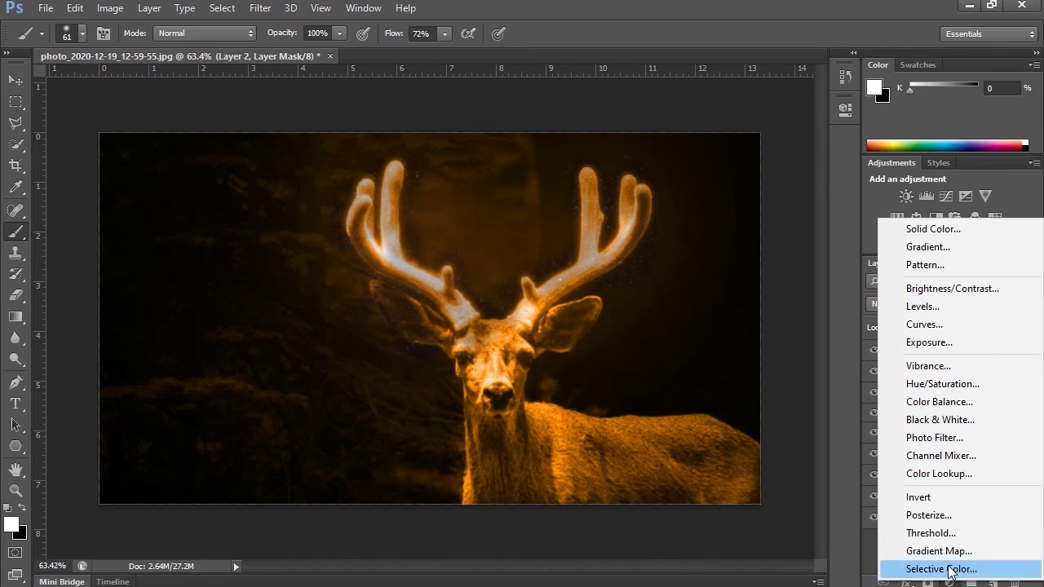
pyautogui.click(910, 309)
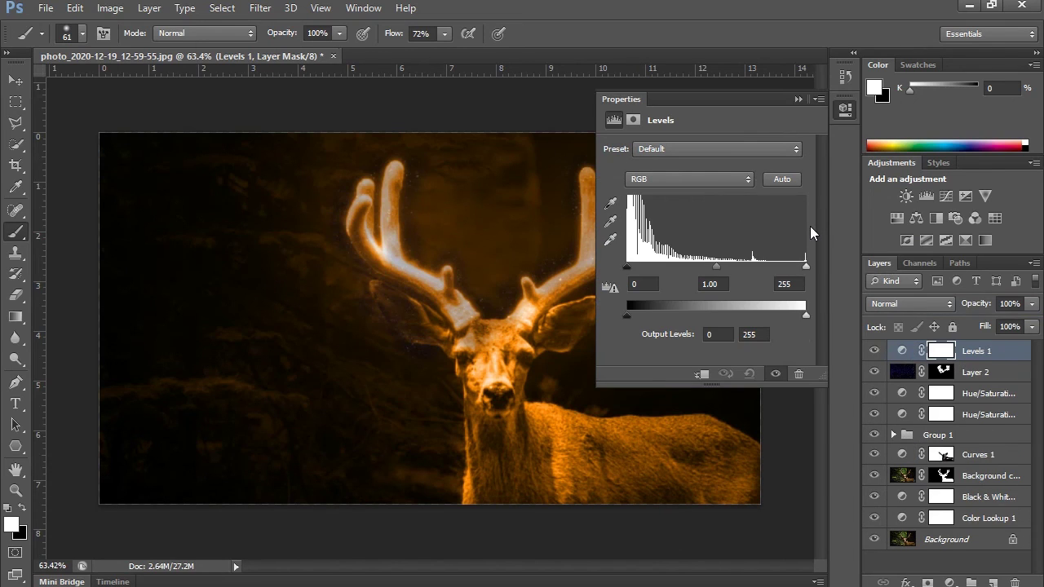
pyautogui.click(702, 374)
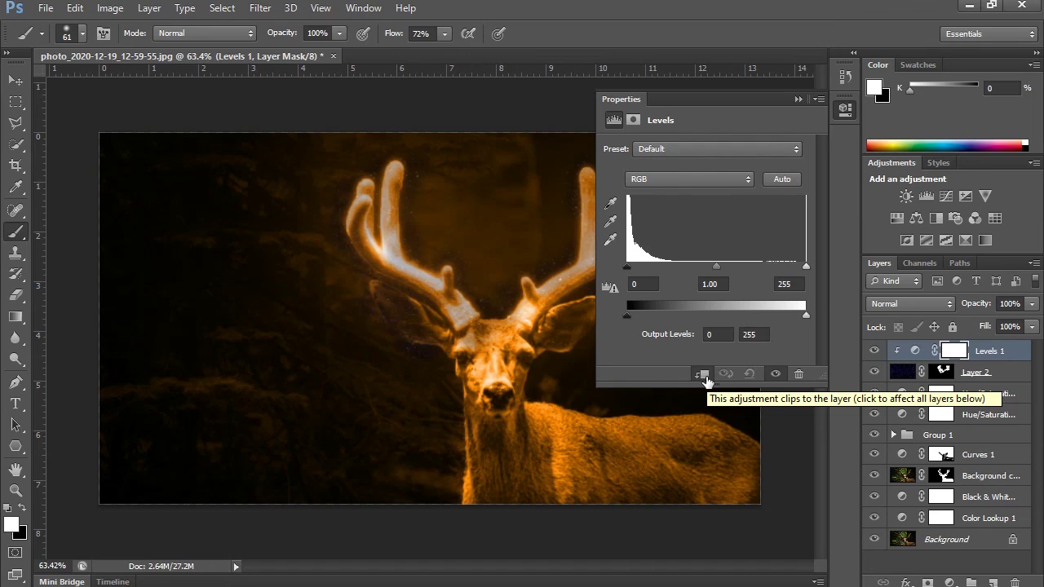
pyautogui.moveTo(626, 265); pyautogui.dragTo(648, 259)
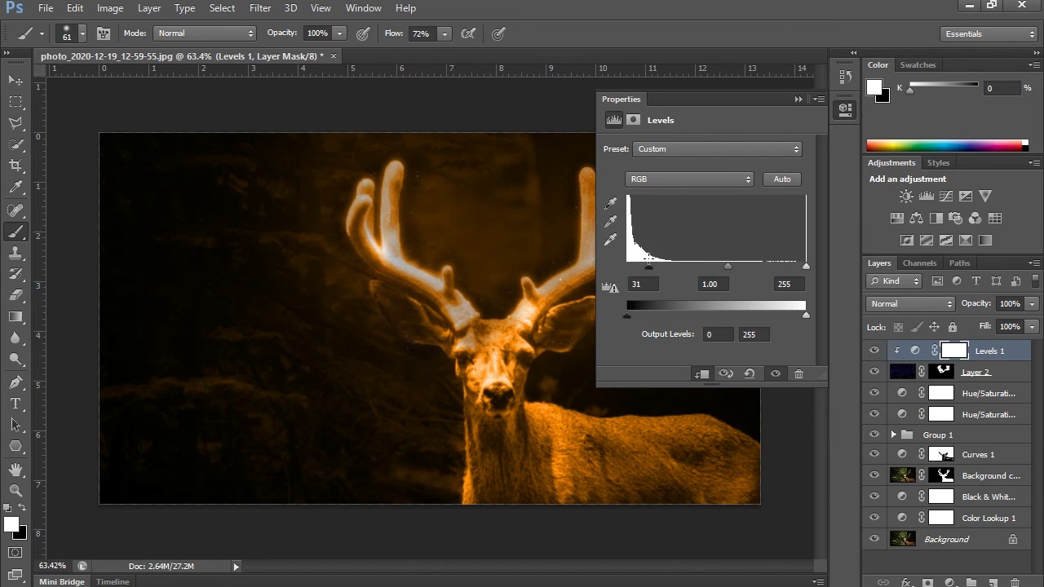
pyautogui.moveTo(806, 266); pyautogui.dragTo(760, 270)
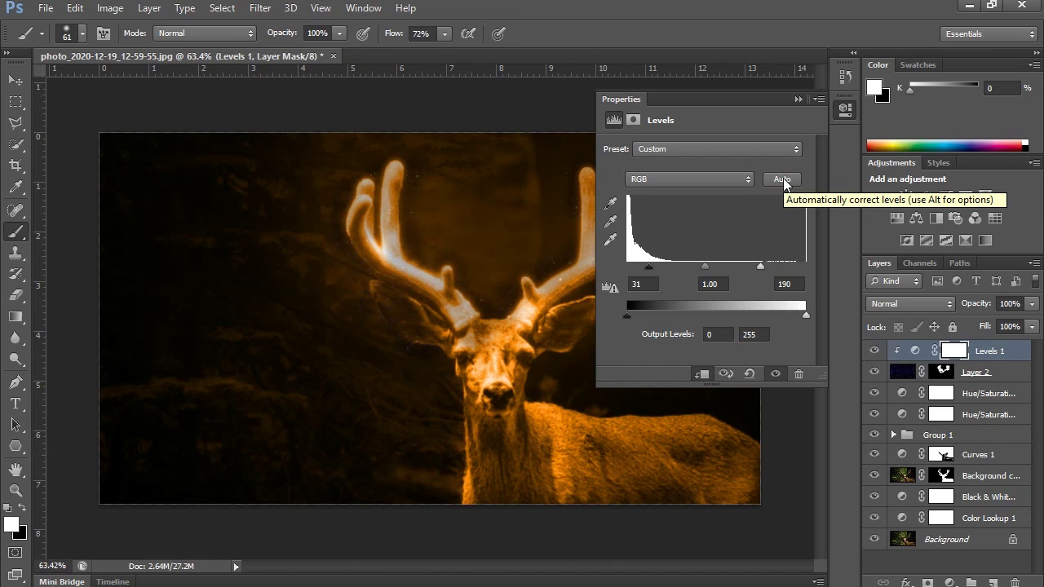
pyautogui.click(798, 99)
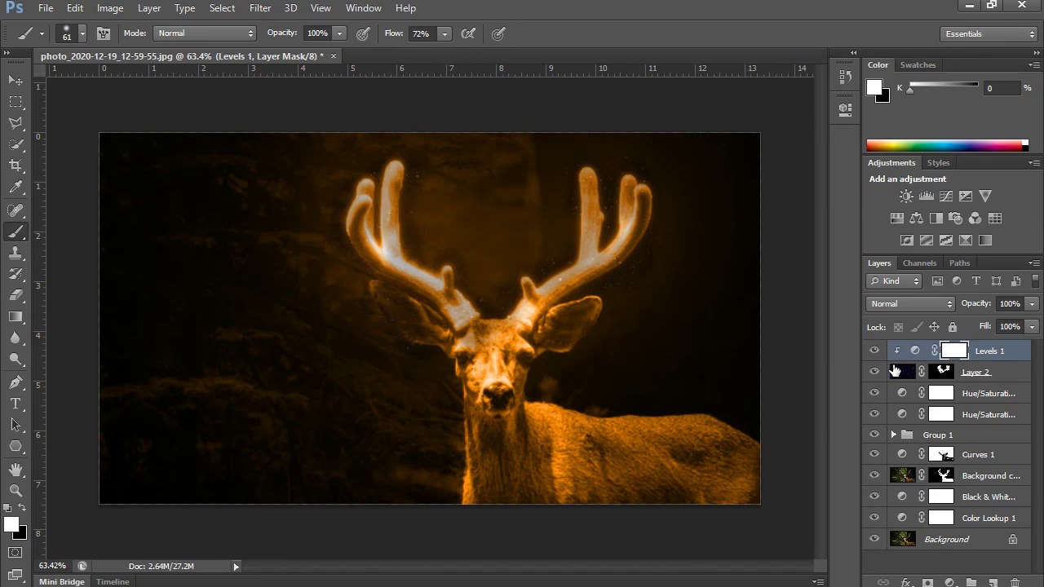
# - Add a Color Lookup adjustment above all layers using the Crisp_Warm.look 3DLUT, and switch to the Move tool
pyautogui.click(948, 582)
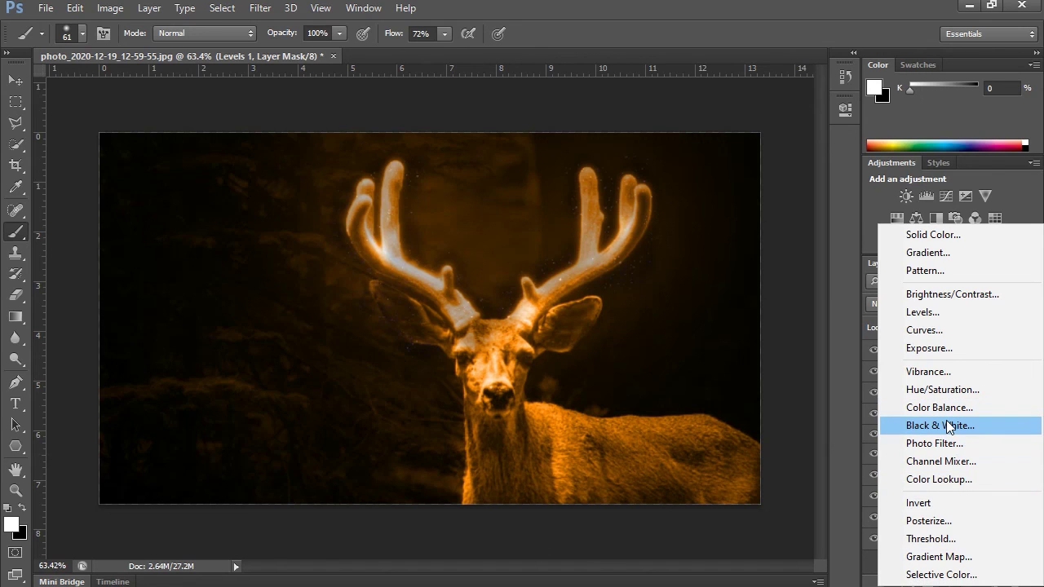
pyautogui.click(940, 480)
pyautogui.click(730, 148)
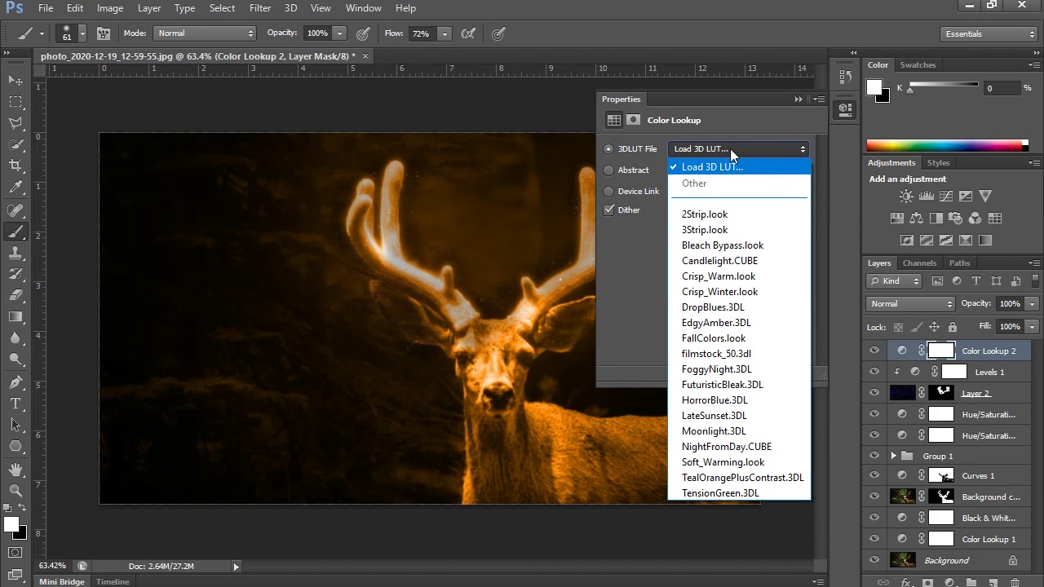
pyautogui.click(766, 275)
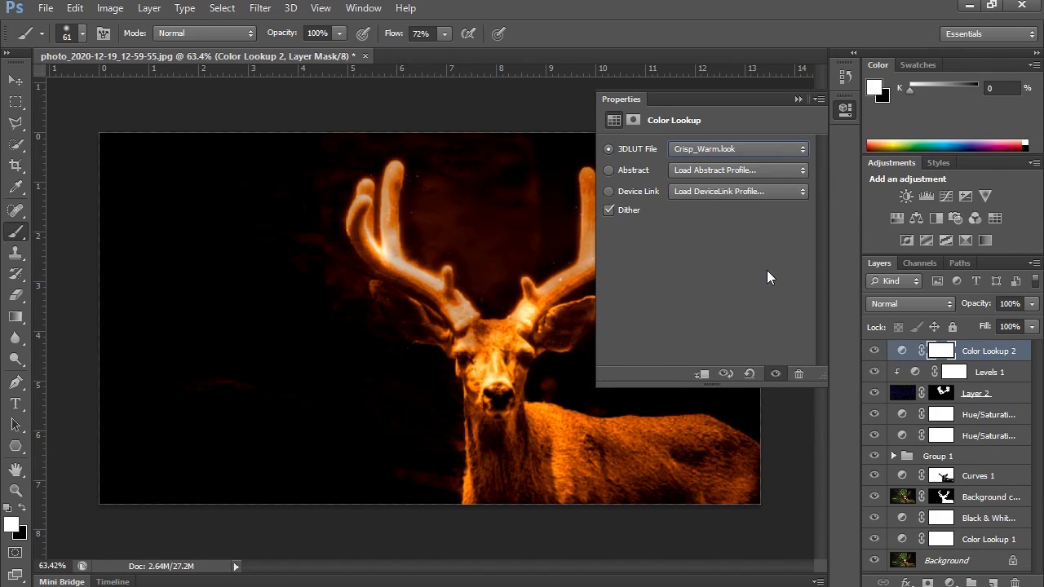
pyautogui.click(797, 99)
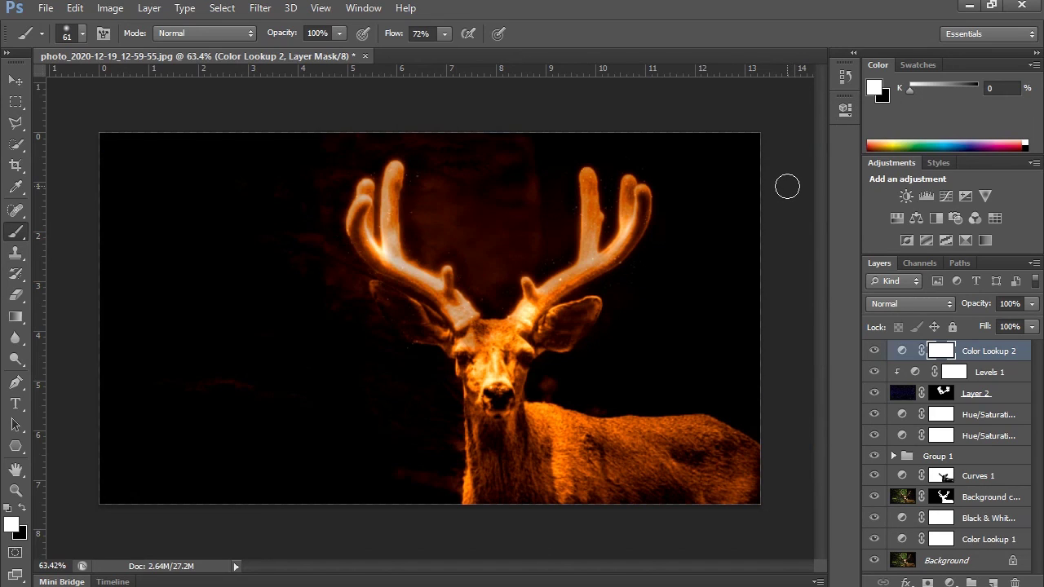
pyautogui.click(16, 81)
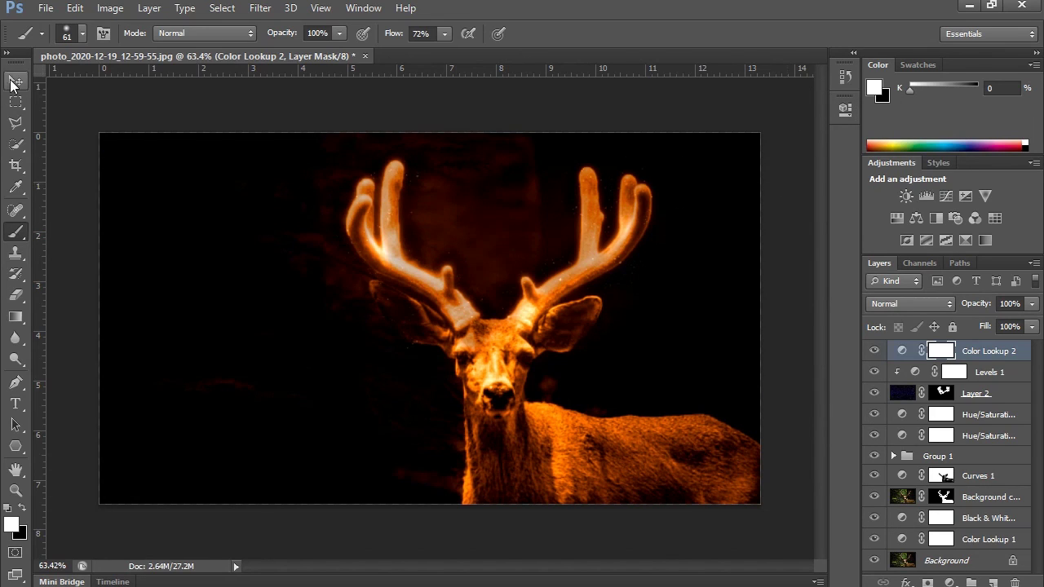